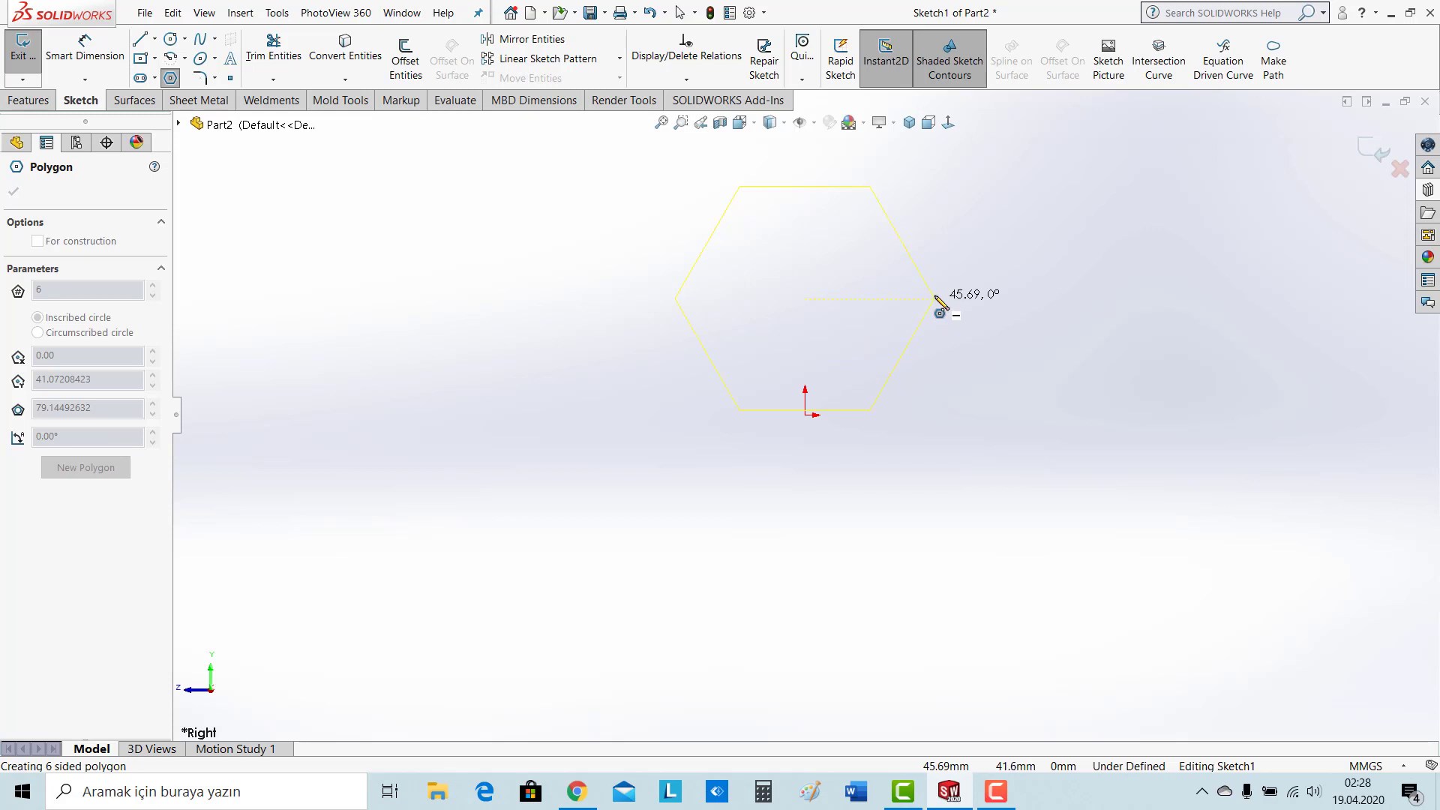
Draw a hexagon with a radius of about 46 mm centred above the origin and constrain its lower edge's midpoint to the origin
left_click(936, 300)
key("Escape")
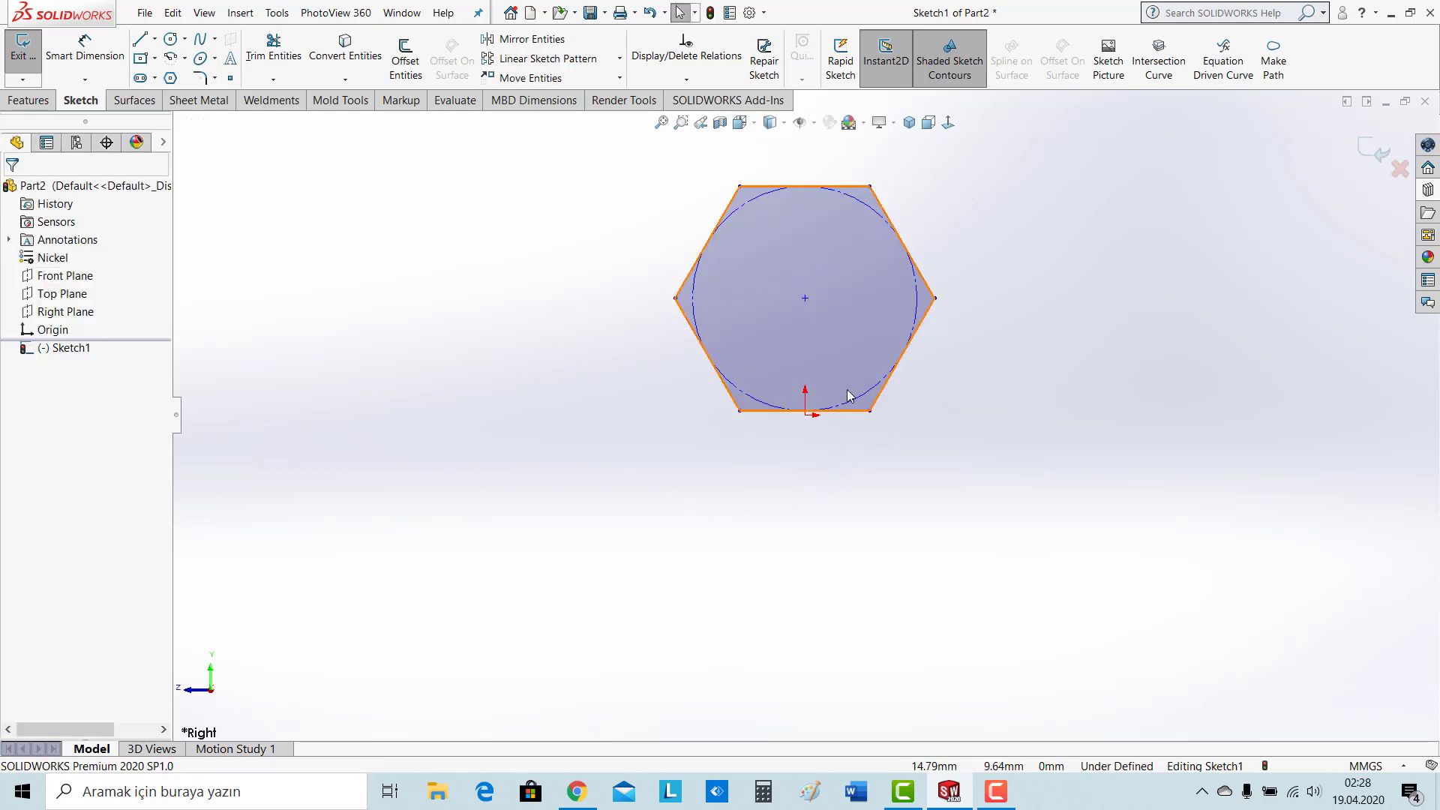
scroll(848, 390, "down", 3)
left_click(780, 441)
left_click(737, 450, "ctrl")
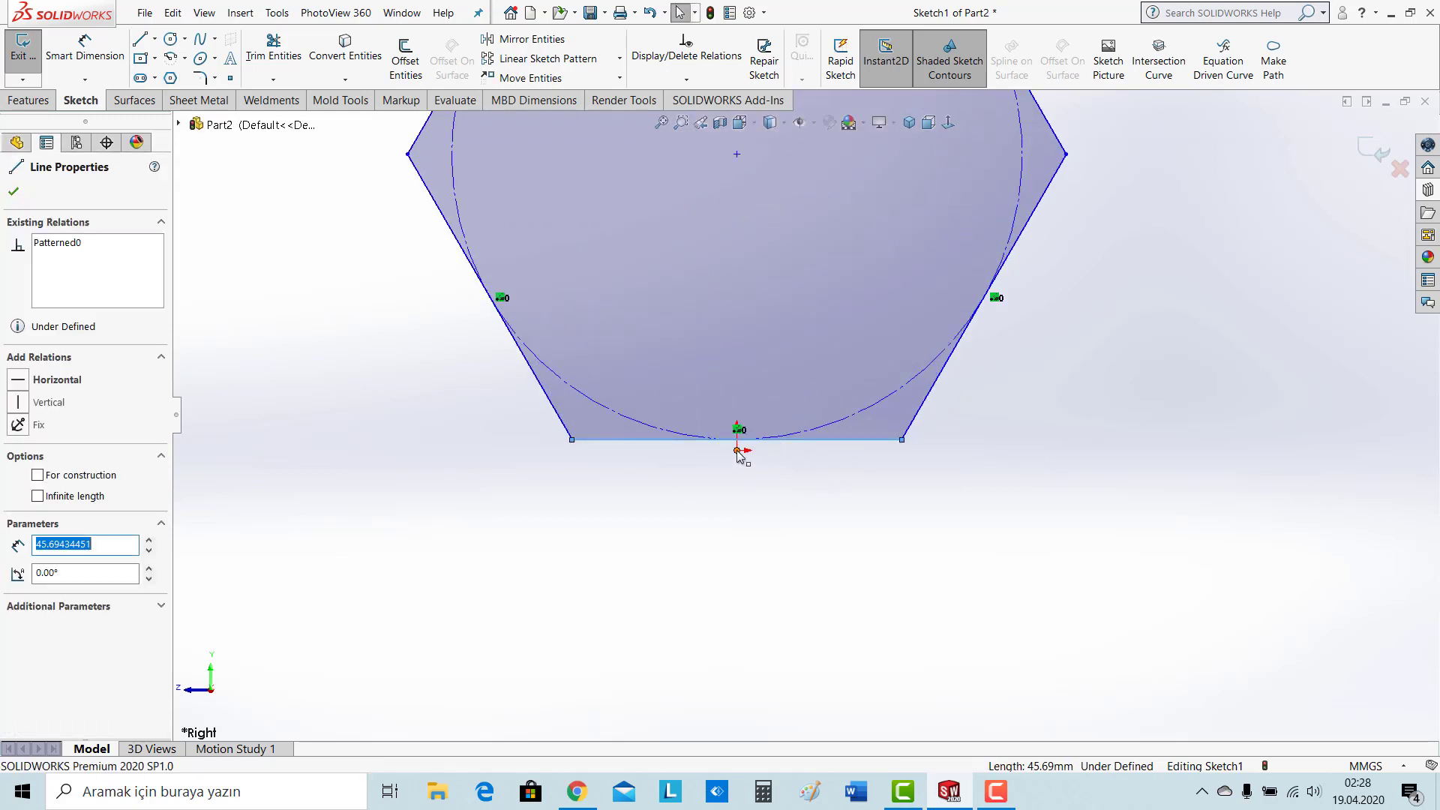
left_click(19, 456)
left_click(412, 566)
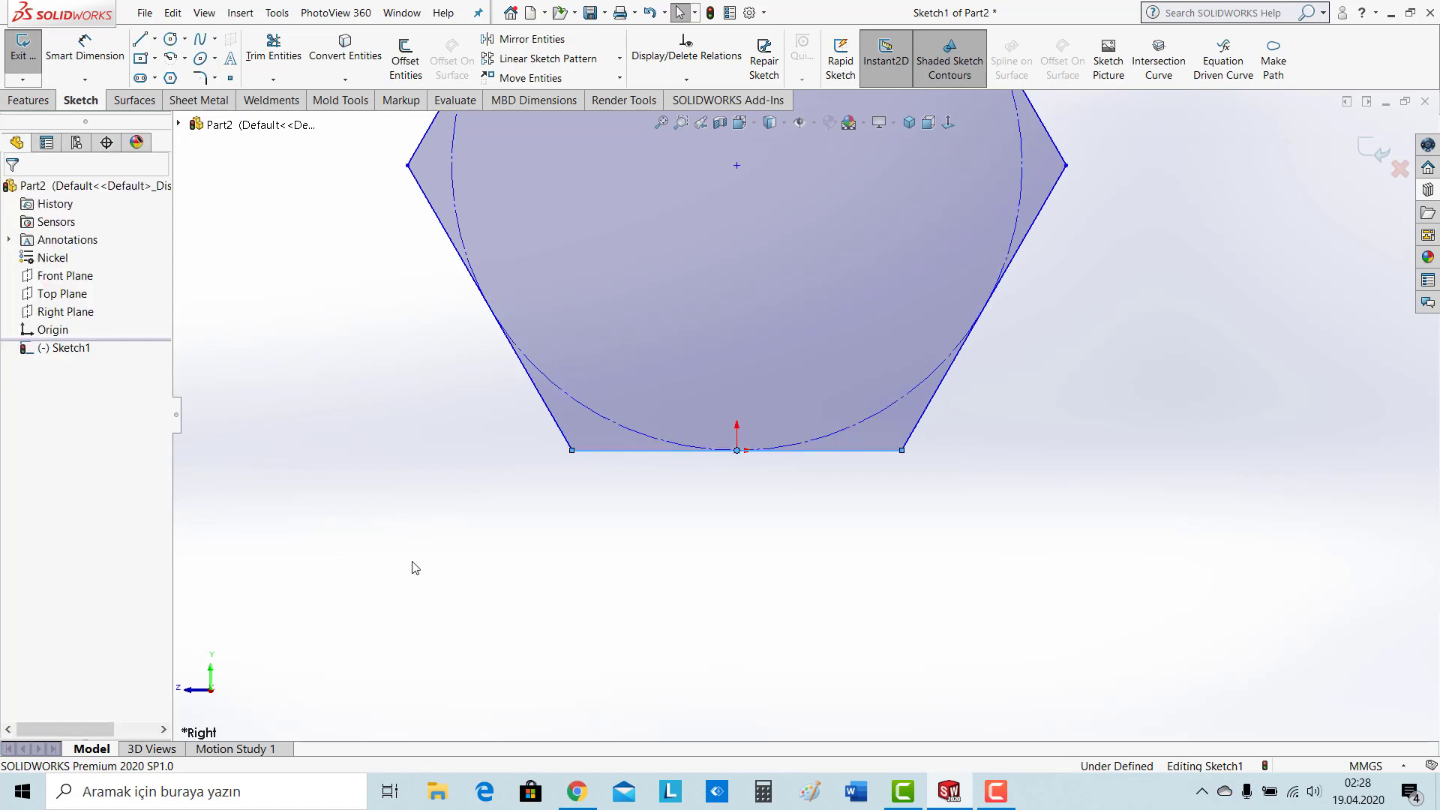
Dimension the vertical distance from the hexagon's centre to the origin as 45 mm
scroll(794, 339, "up", 1)
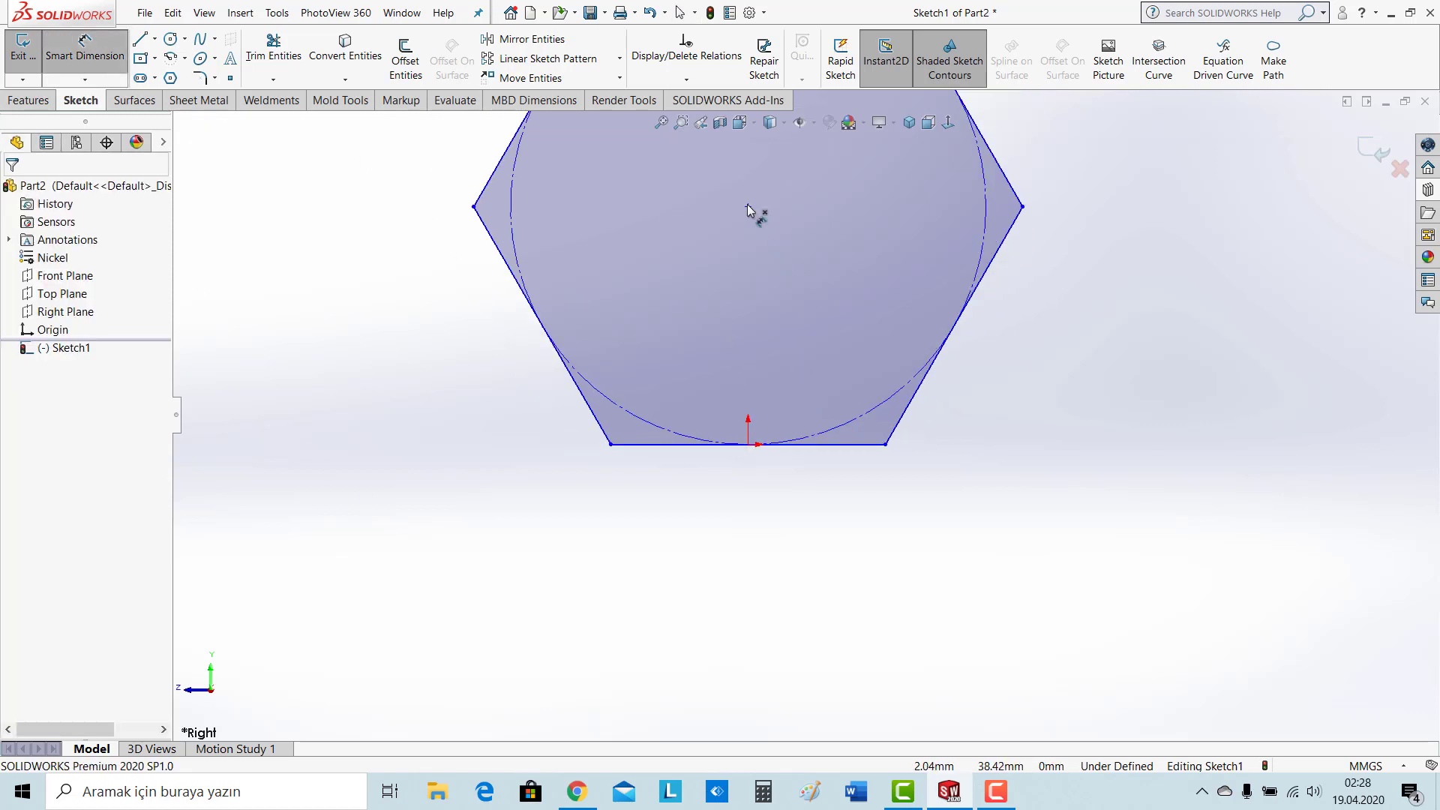
left_click(749, 446)
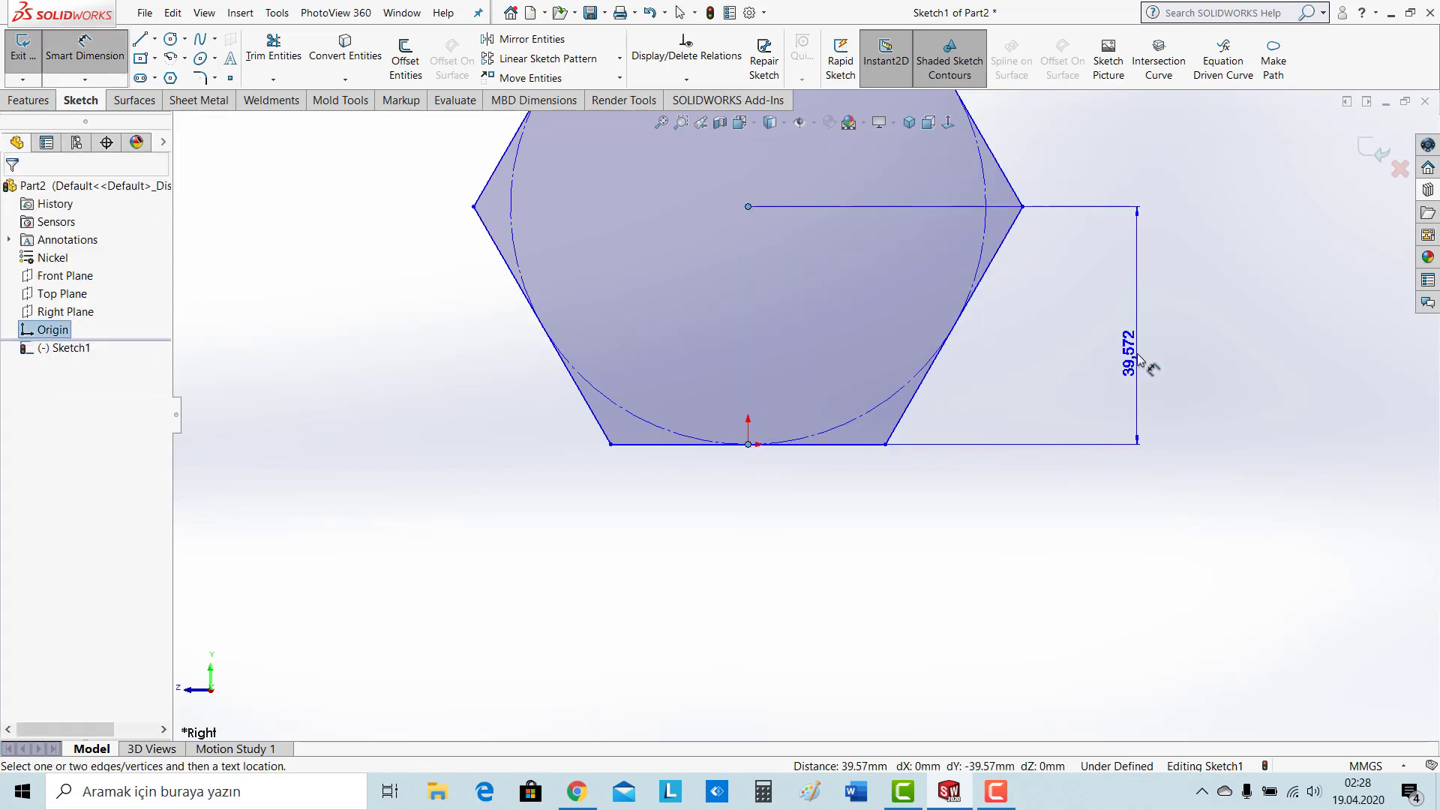
left_click(1140, 358)
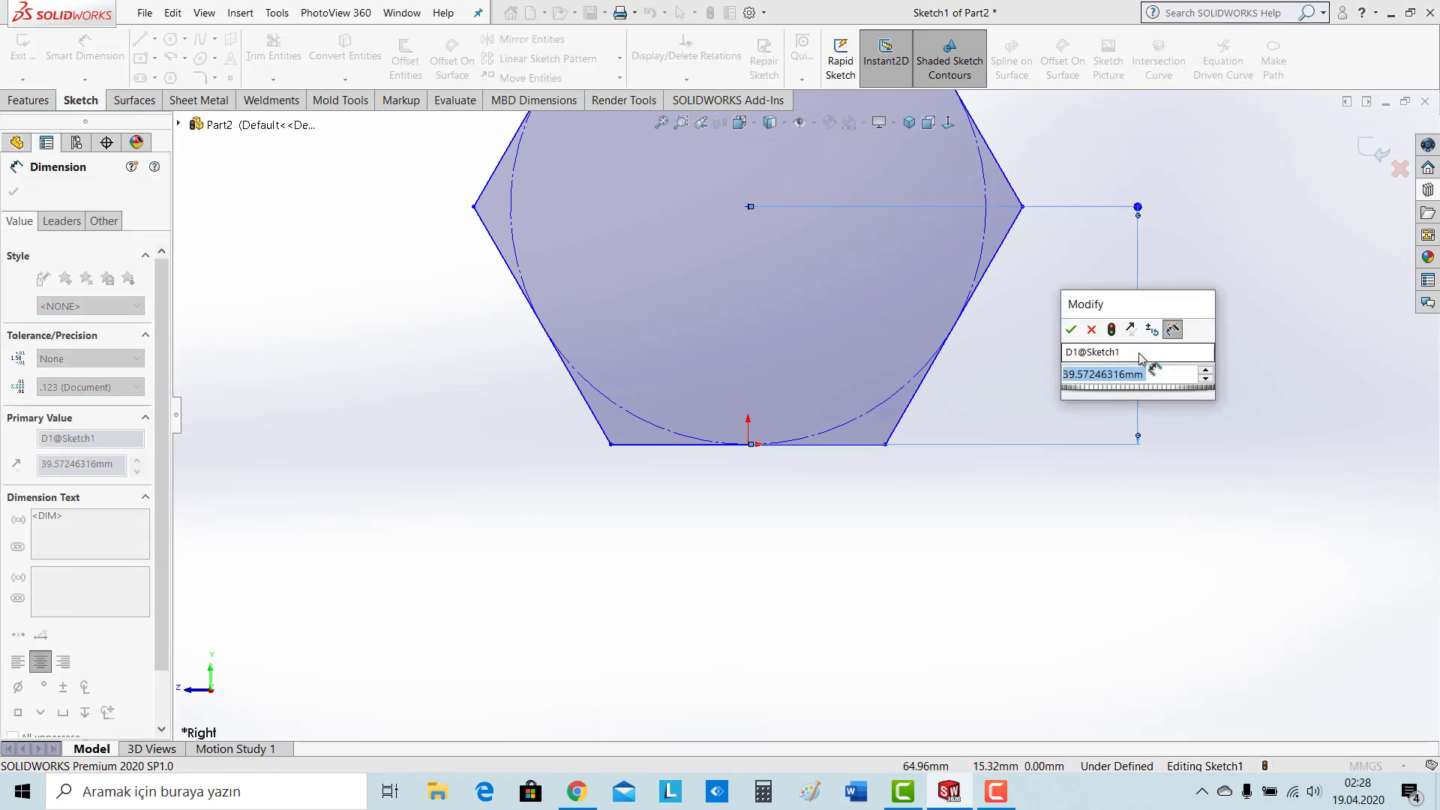
type("45")
key("Return")
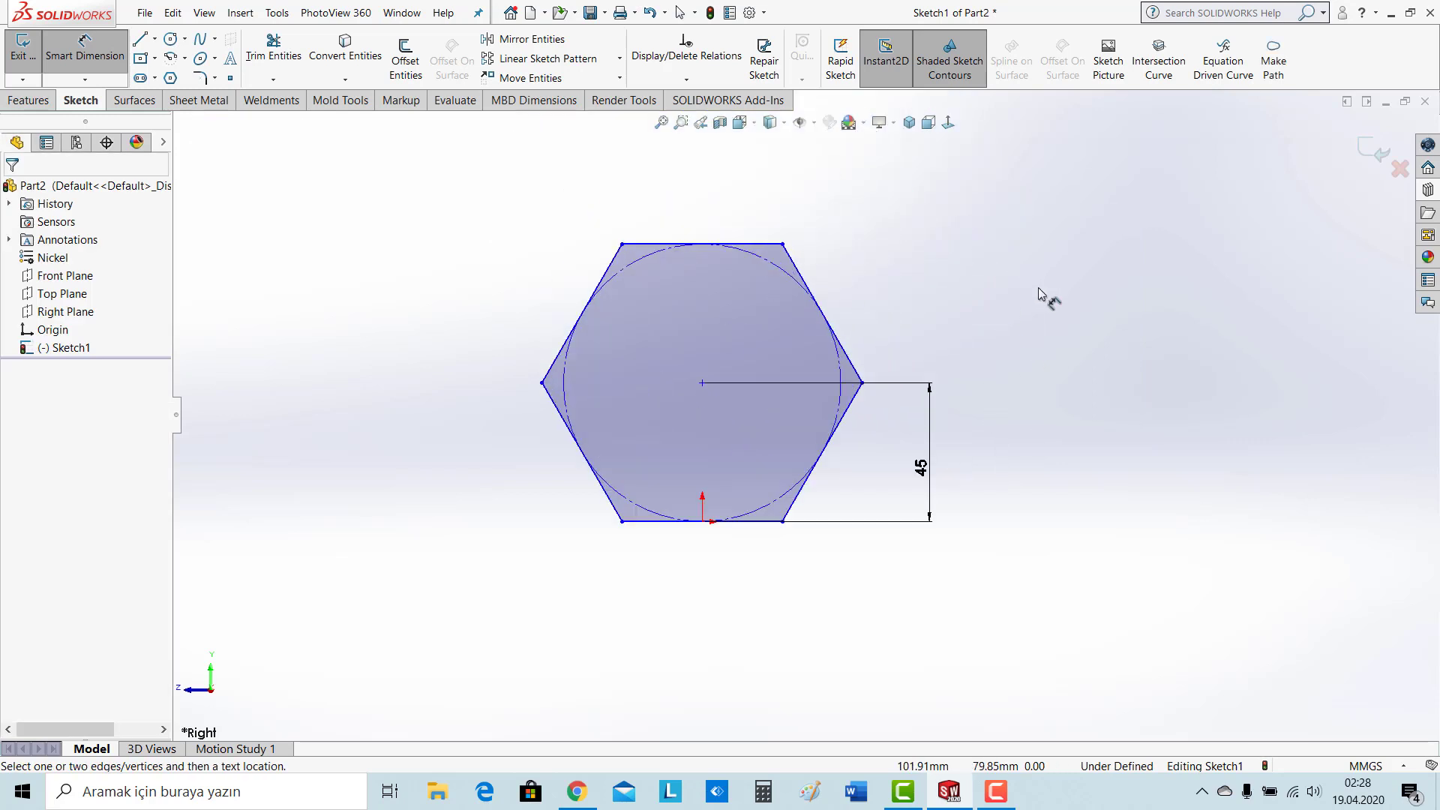
Offset the whole hexagon outward by 4 mm
left_click(393, 61)
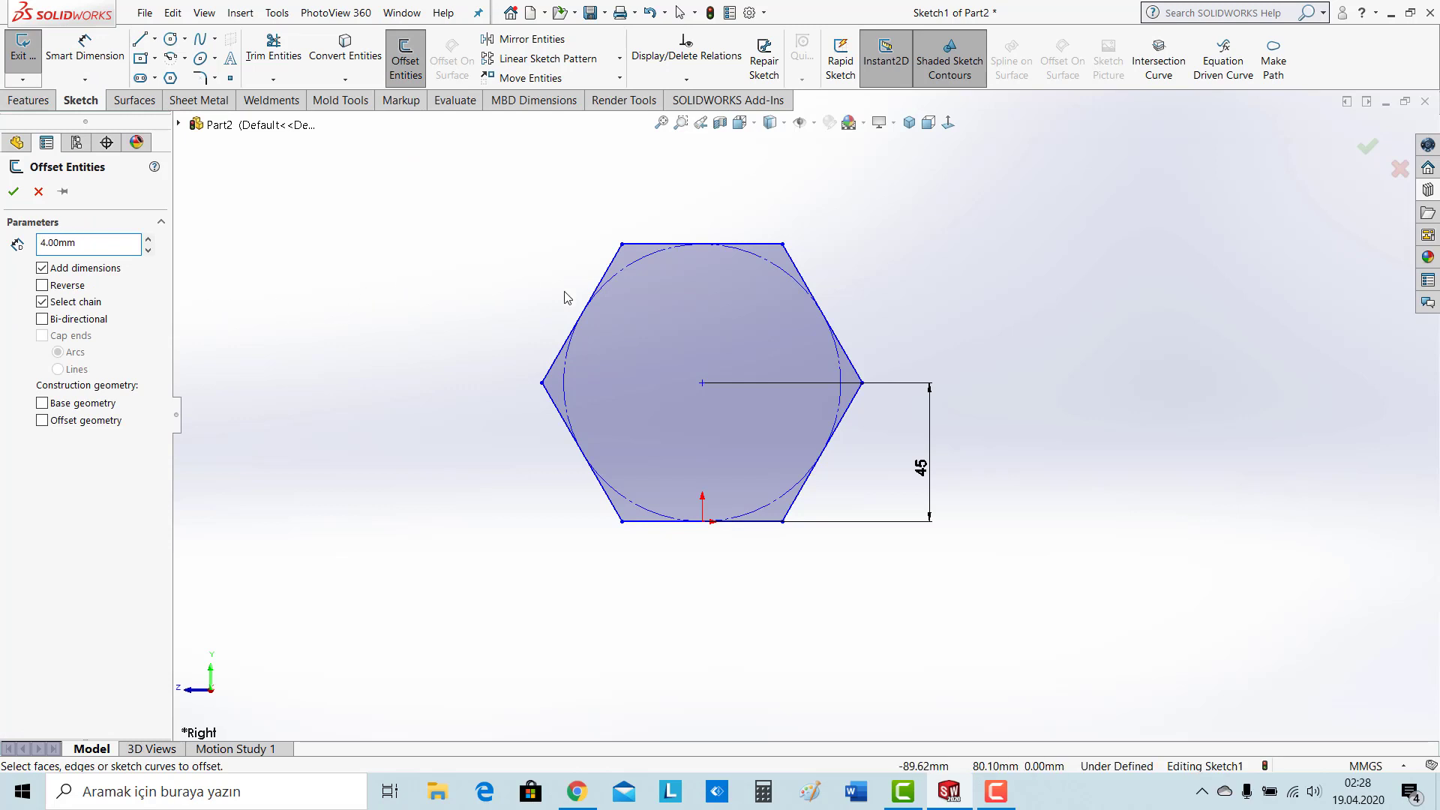
left_click(591, 304)
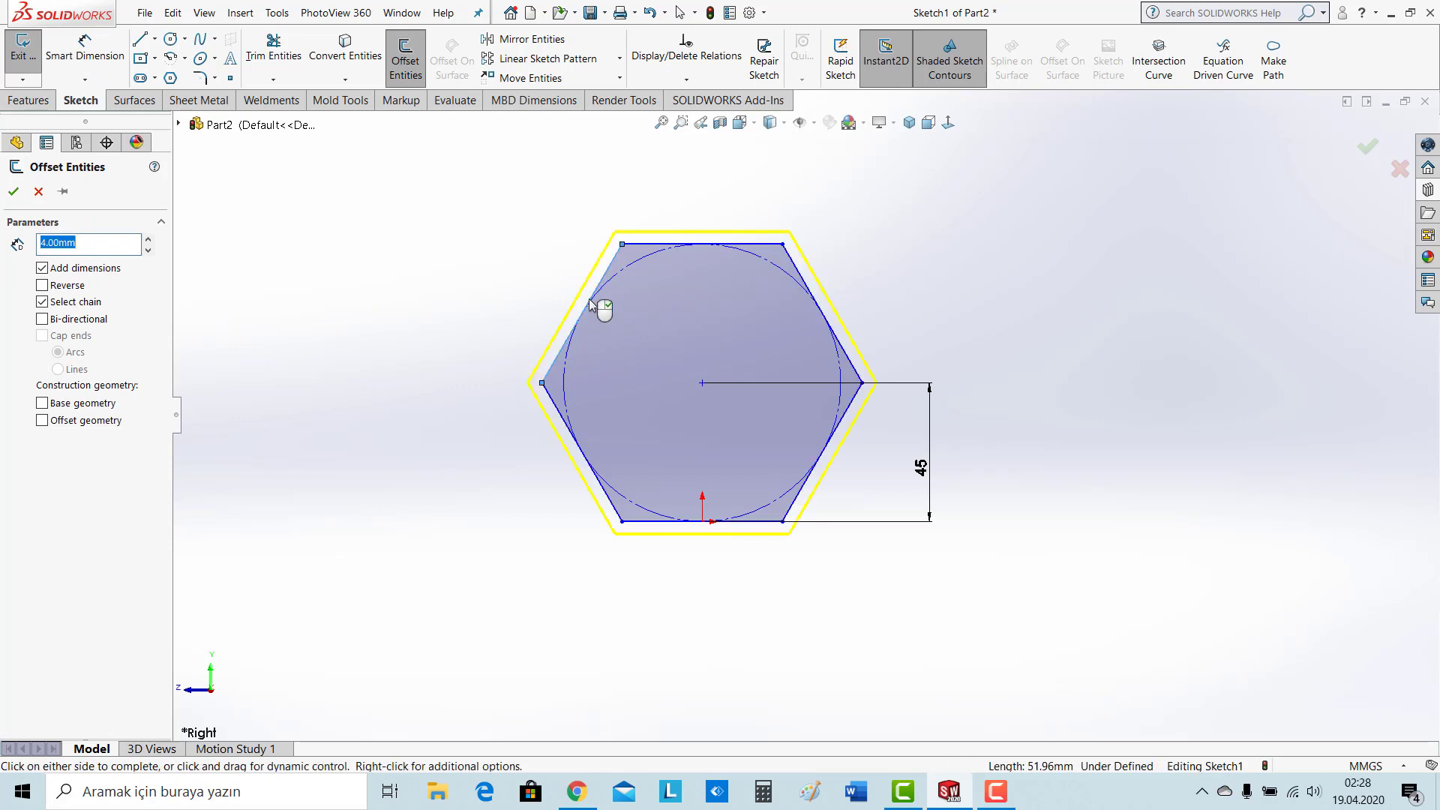
left_click(14, 191)
Extrude the hexagonal ring 150 mm with the Mid Plane end condition and assign Nickel as the part's material
left_click(27, 100)
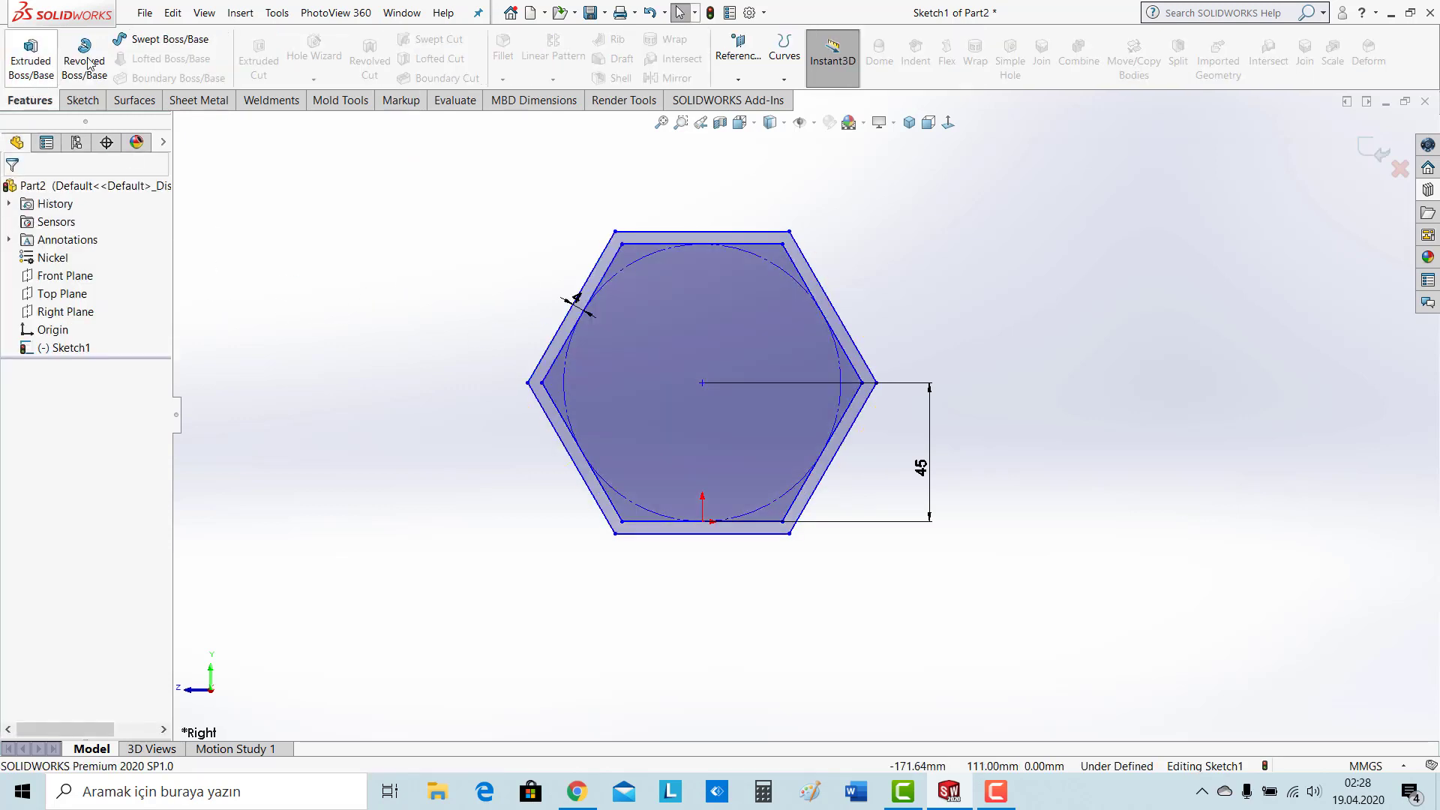
left_click(30, 58)
left_click(139, 296)
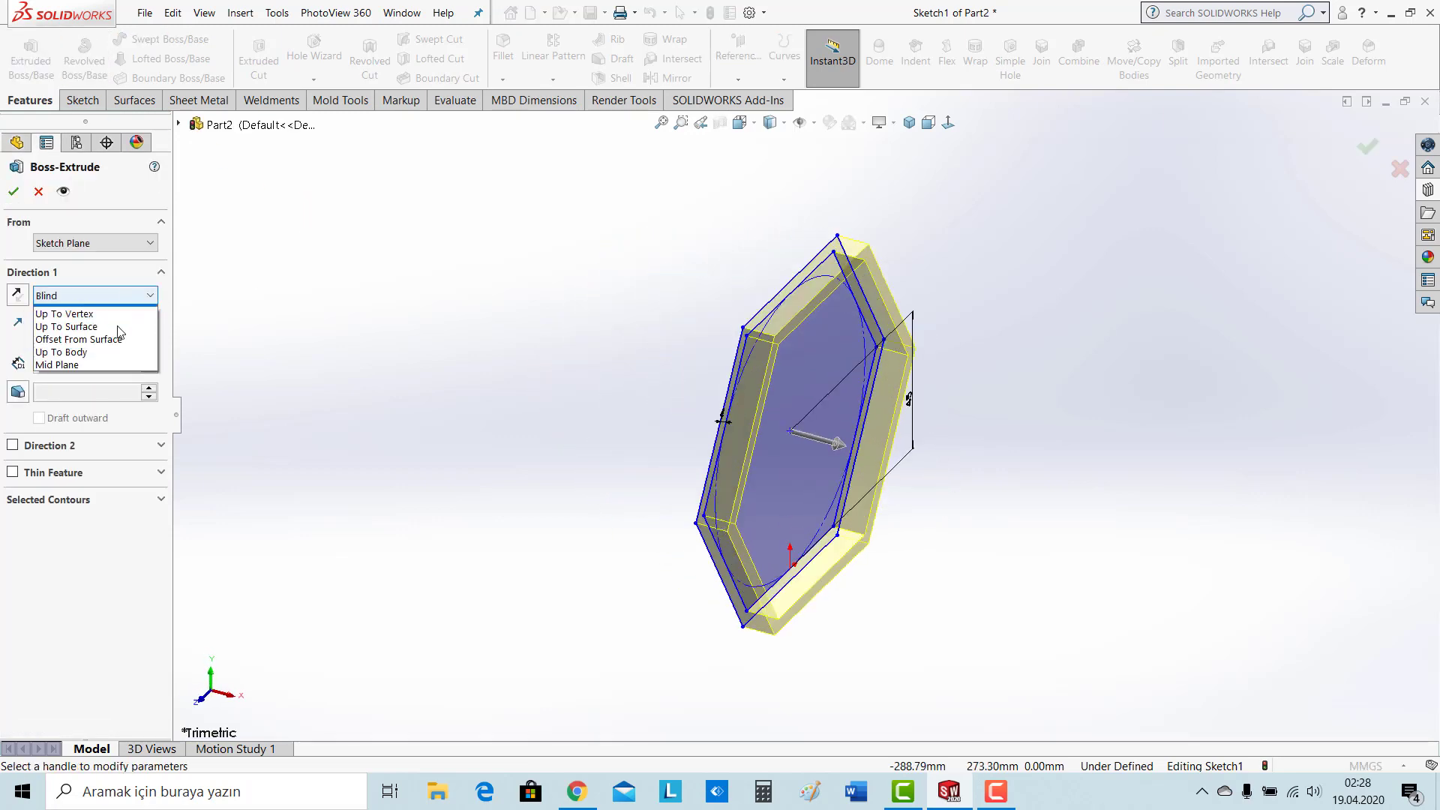
left_click(148, 361)
left_click(149, 359)
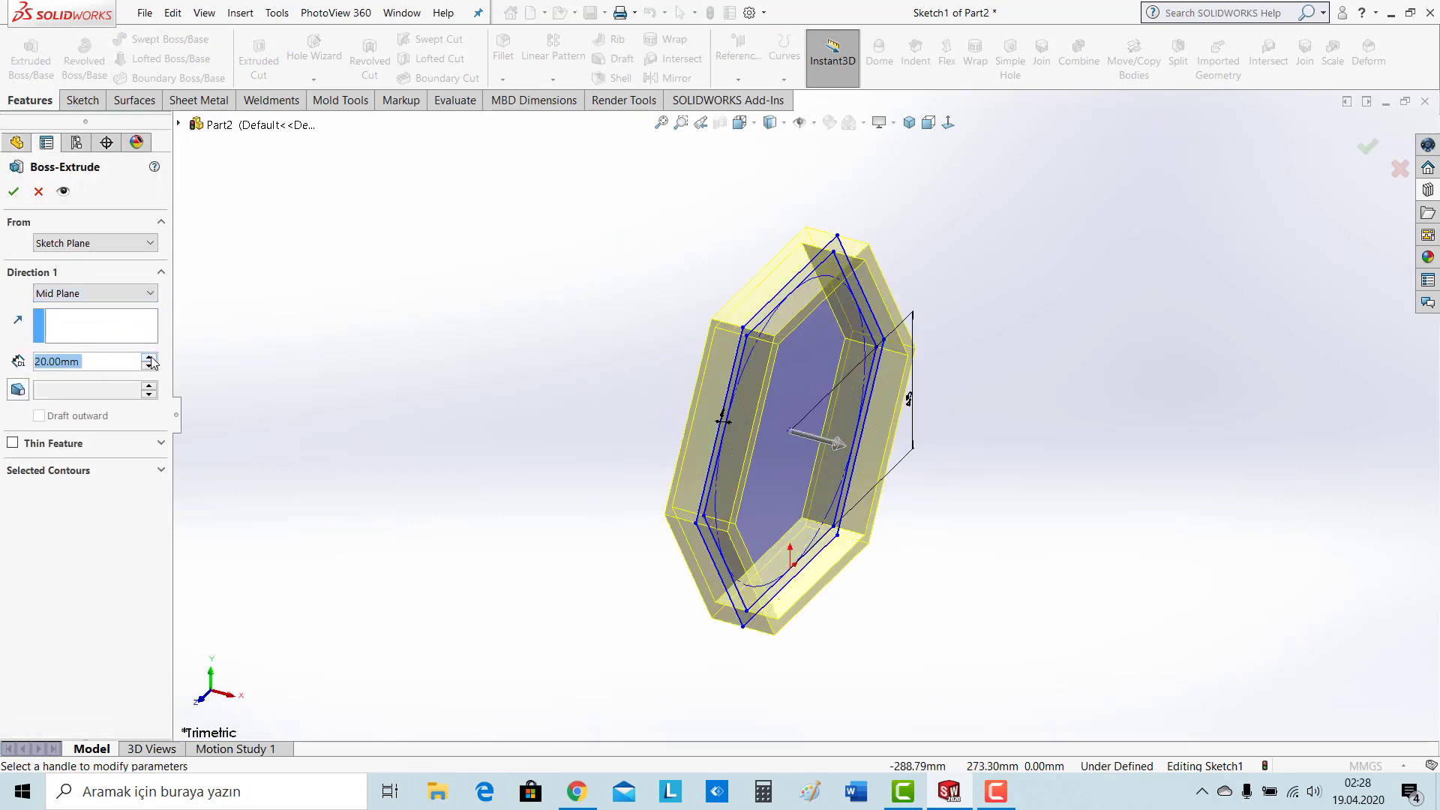
left_click(149, 359)
left_click(149, 359)
left_click(149, 359)
left_click(149, 359)
left_click(150, 359)
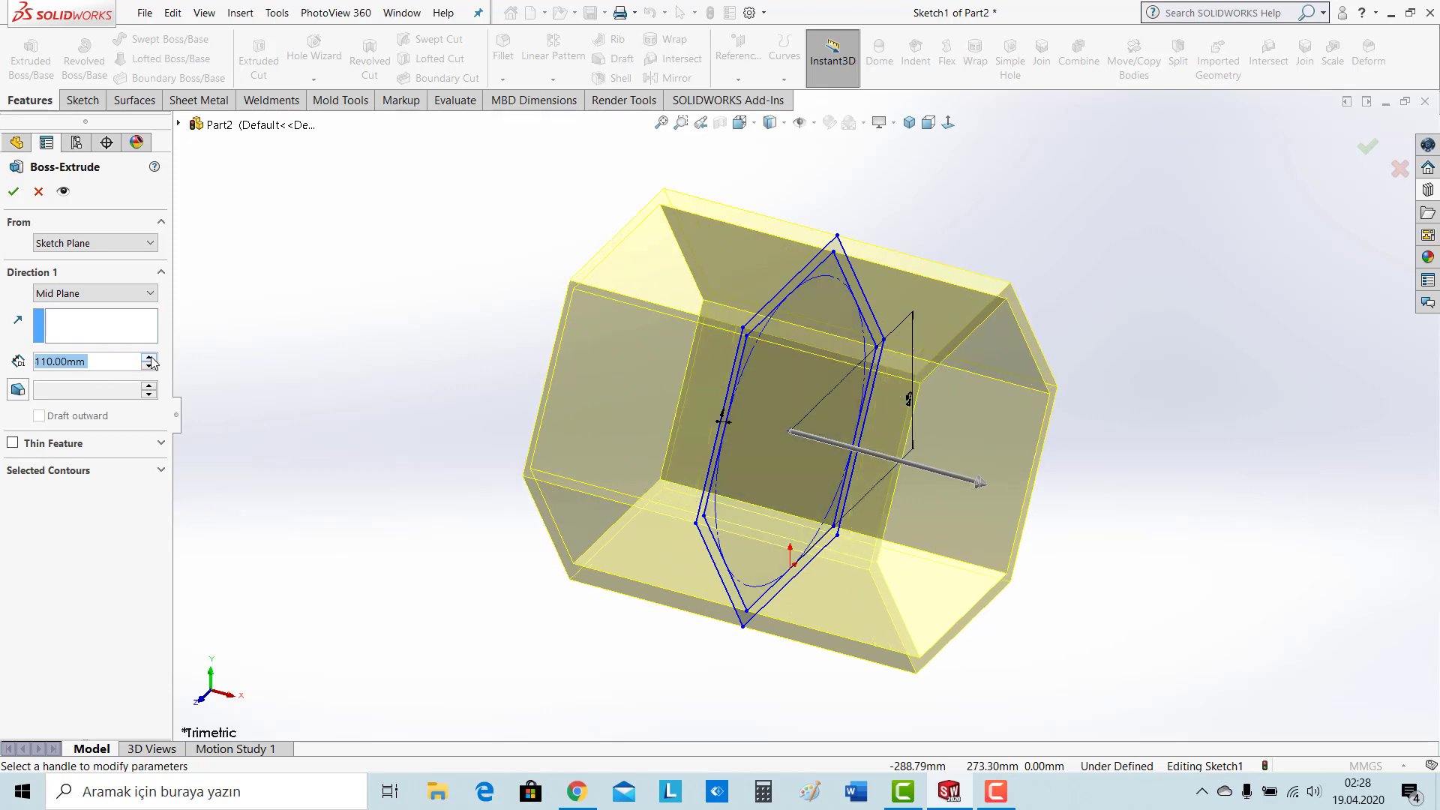
left_click(149, 358)
left_click(150, 359)
left_click(150, 359)
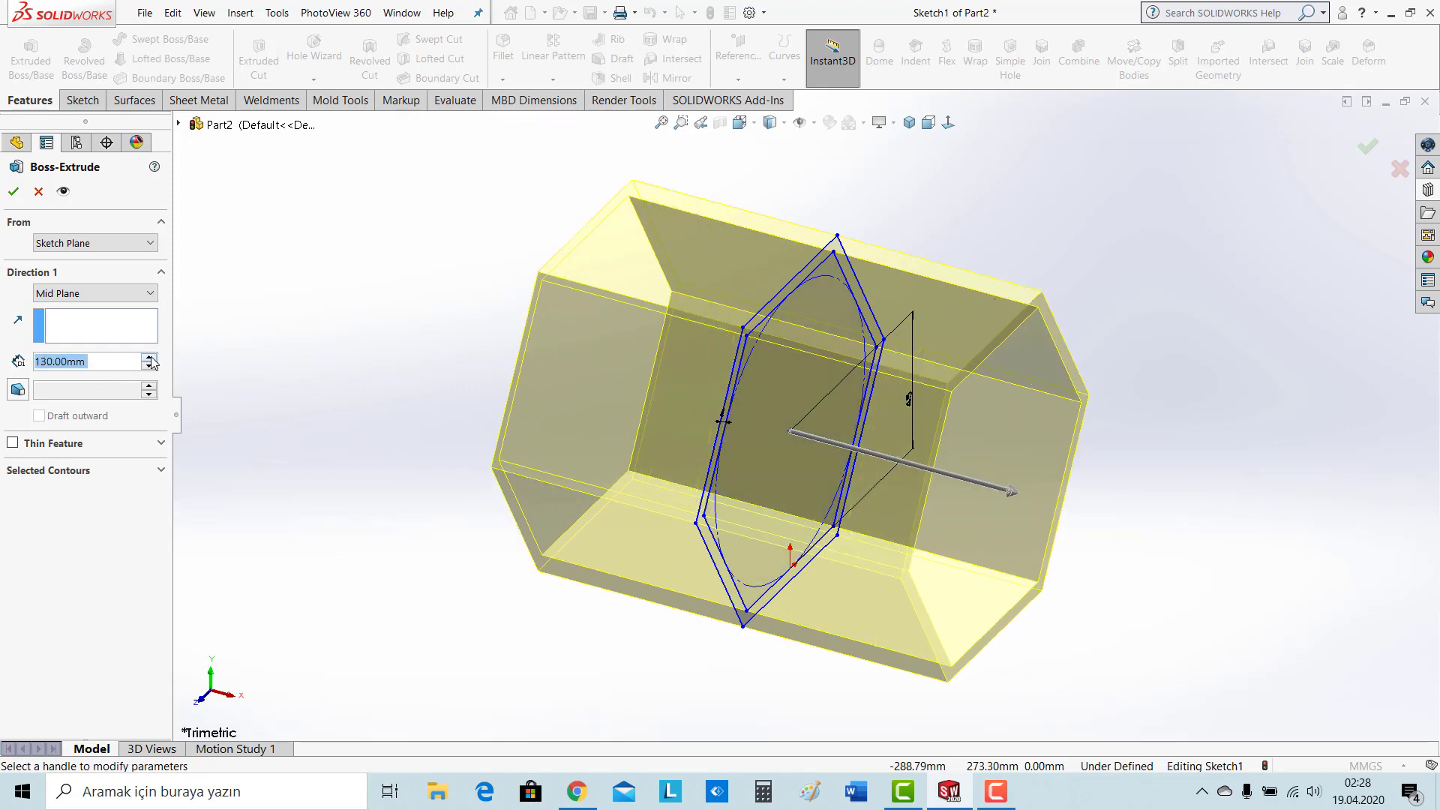
left_click(149, 359)
left_click(14, 191)
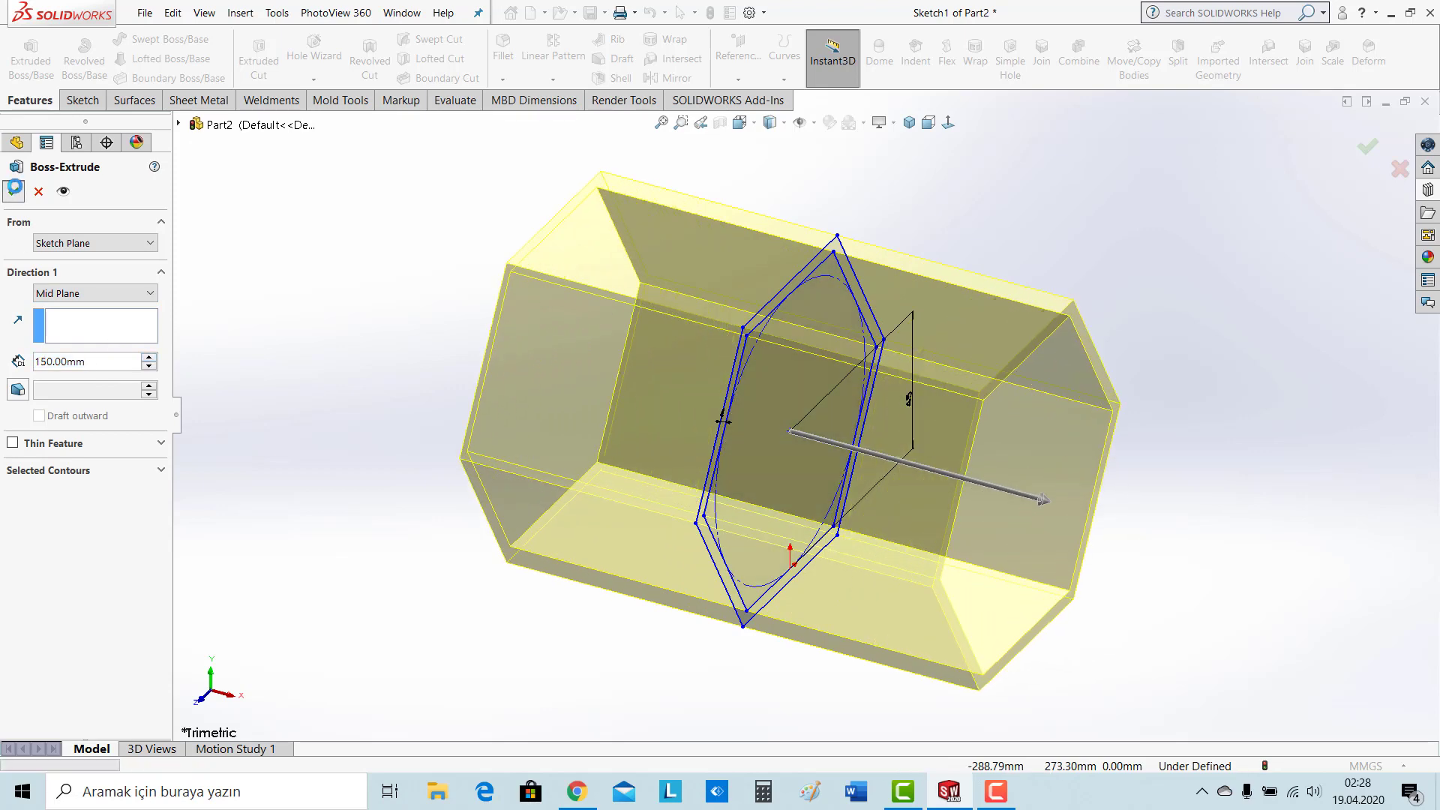
right_click(63, 277)
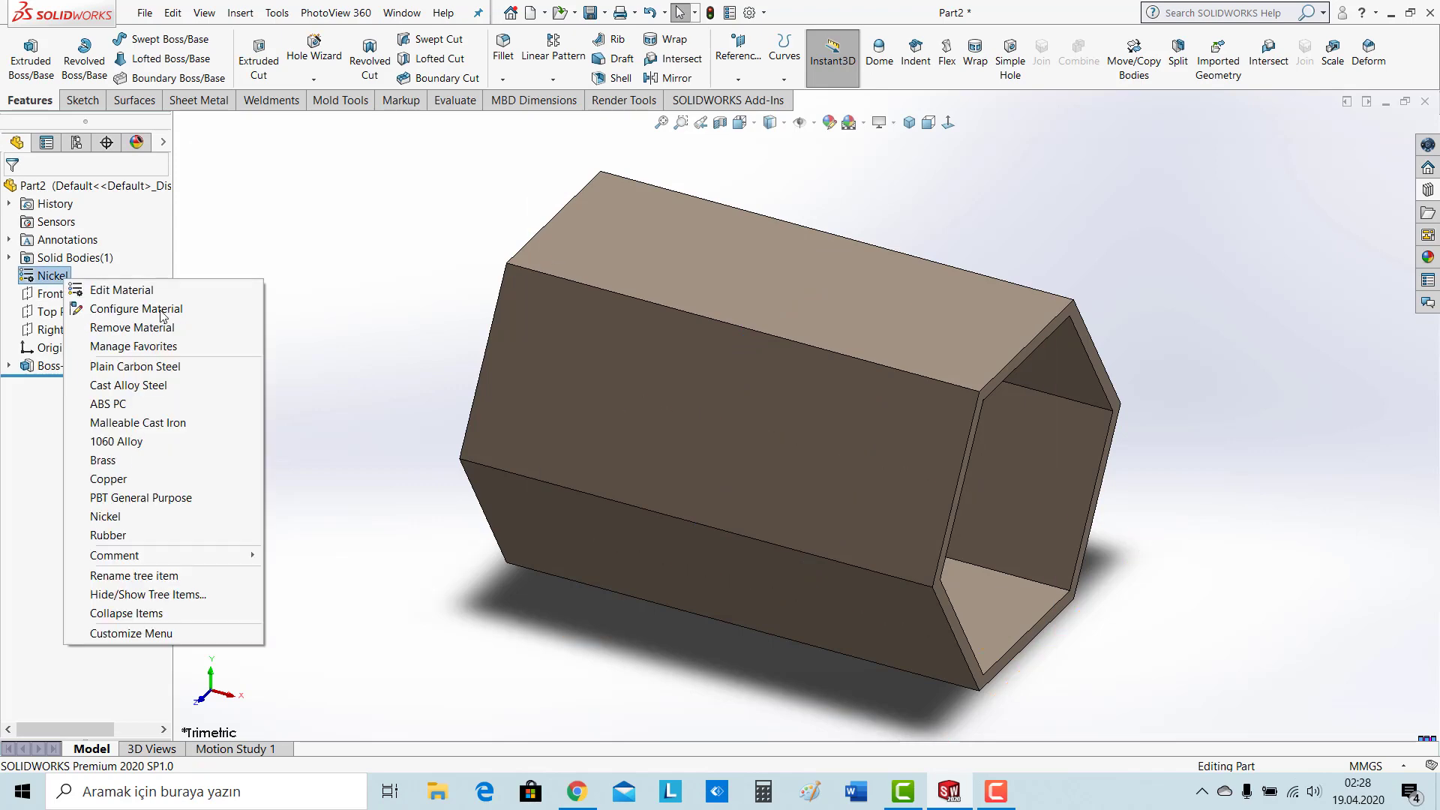
left_click(109, 516)
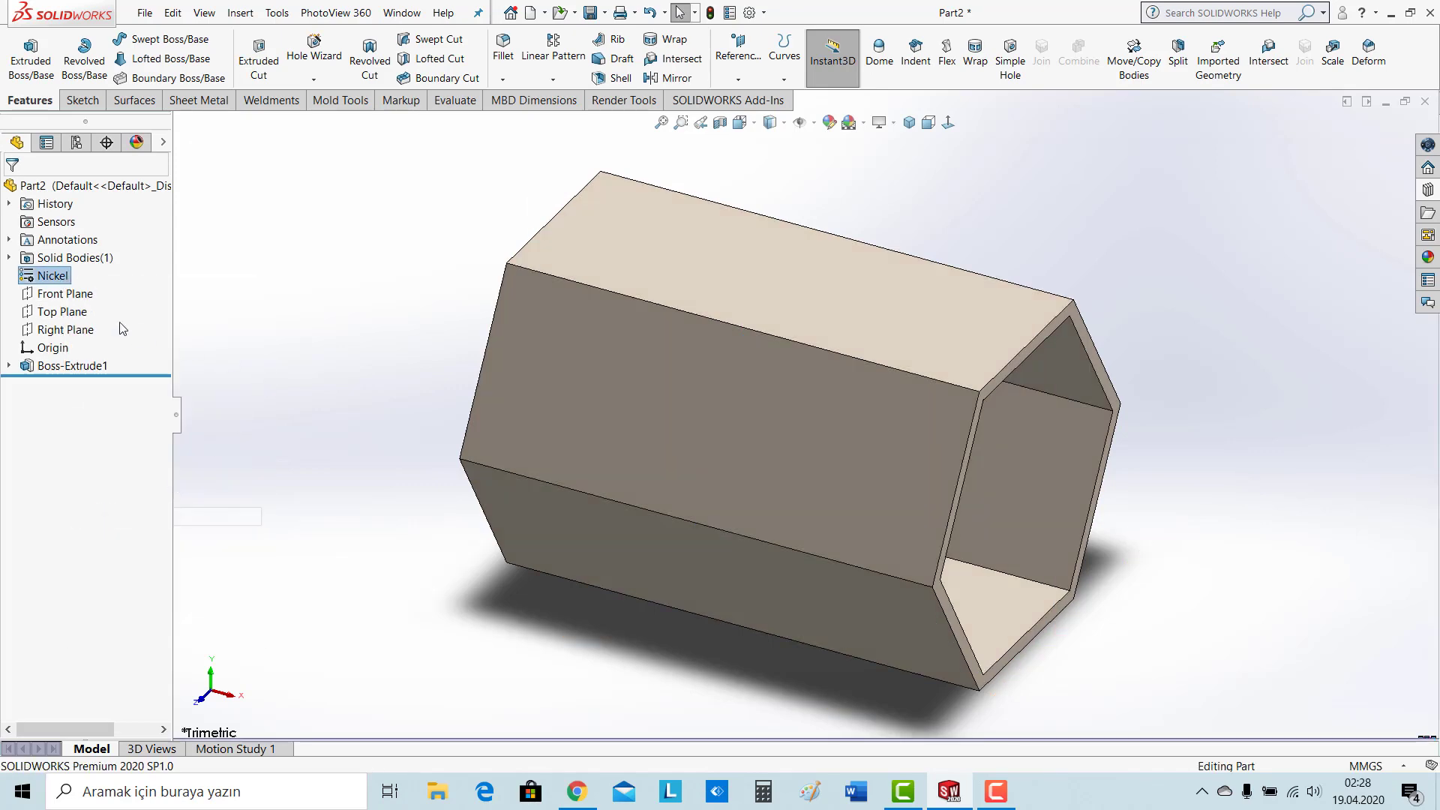
Start a sketch on the Front Plane and draw a circle of about 95 mm radius, centred beyond the tube's negative-X end and overlapping the tube
left_click(79, 295)
left_click(161, 284)
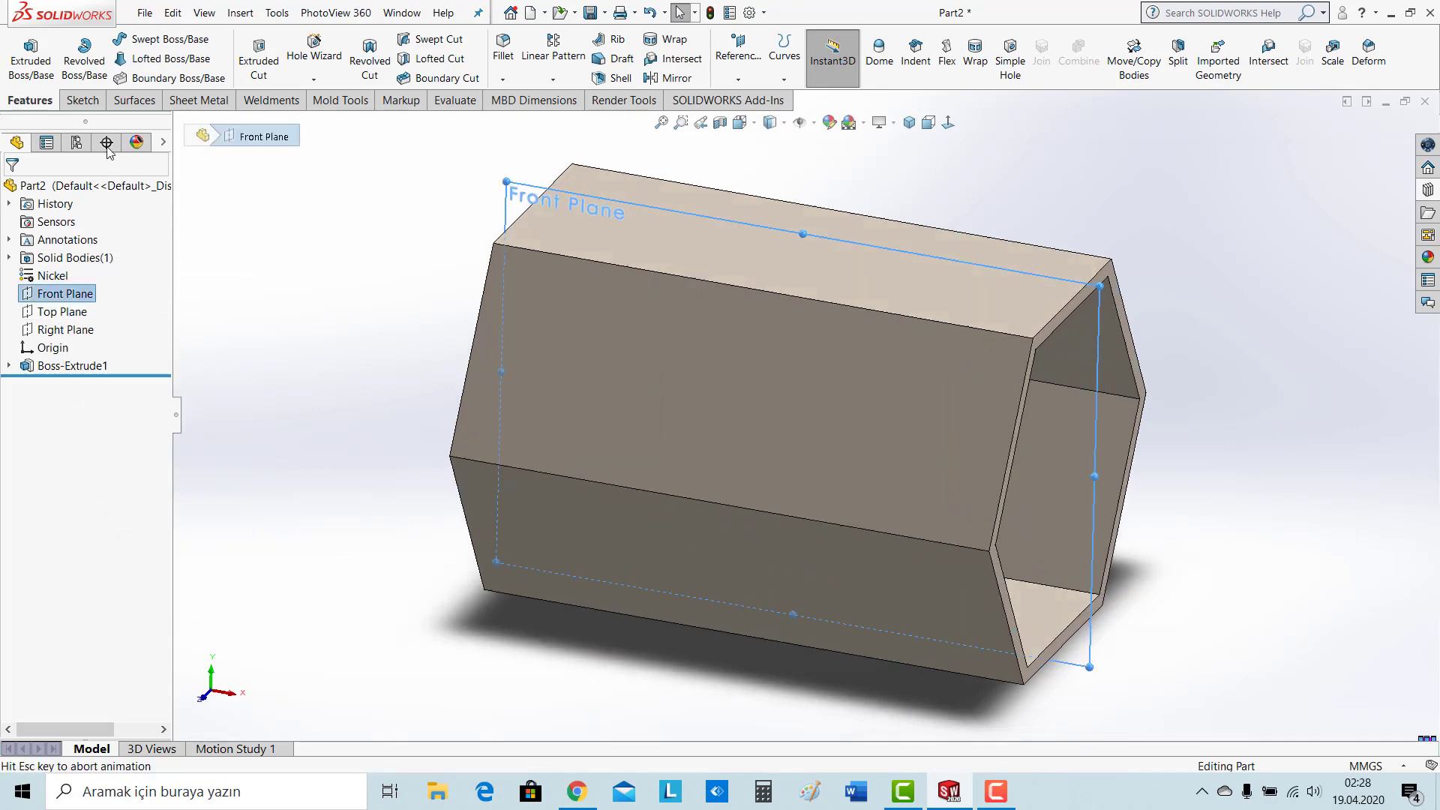
left_click(171, 41)
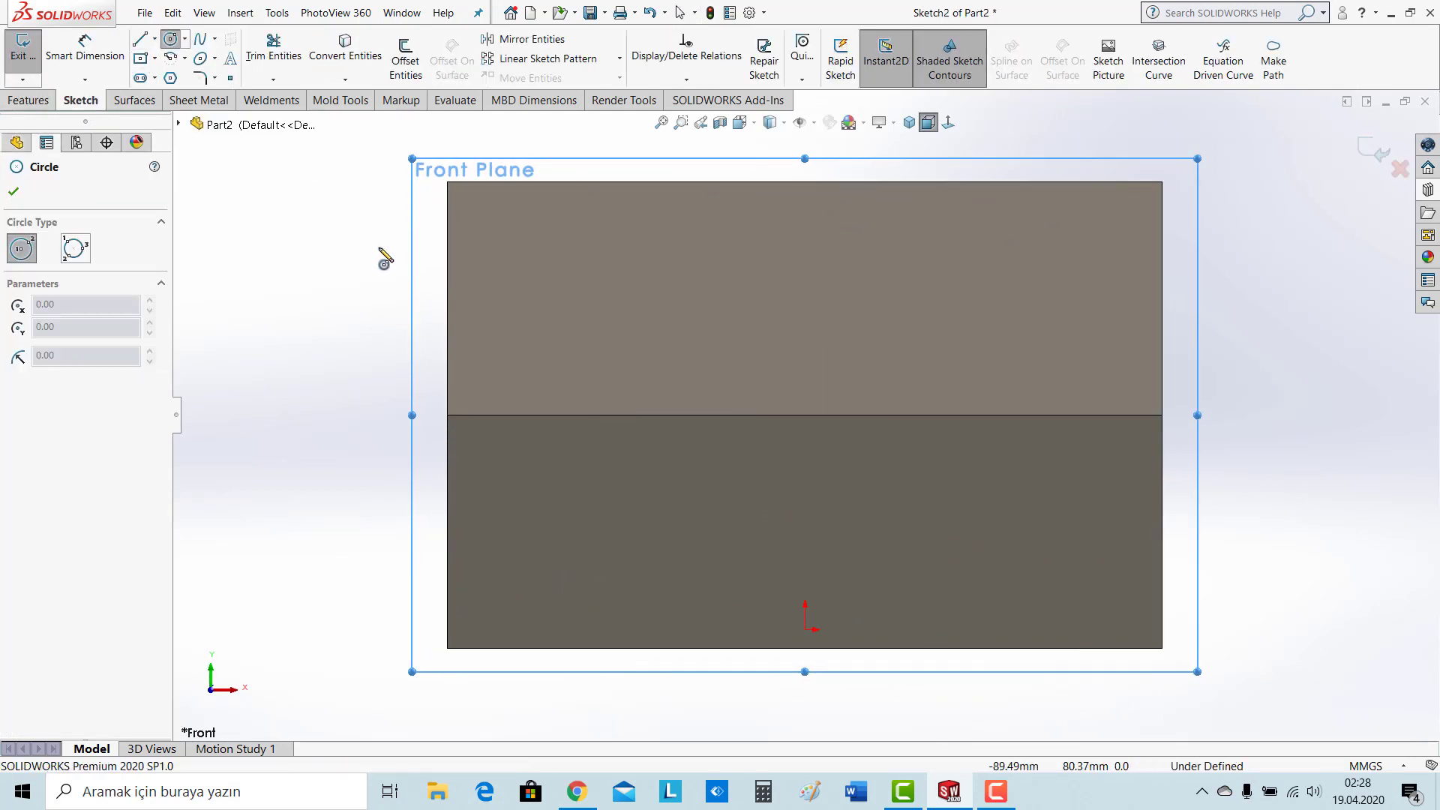
left_click(473, 290)
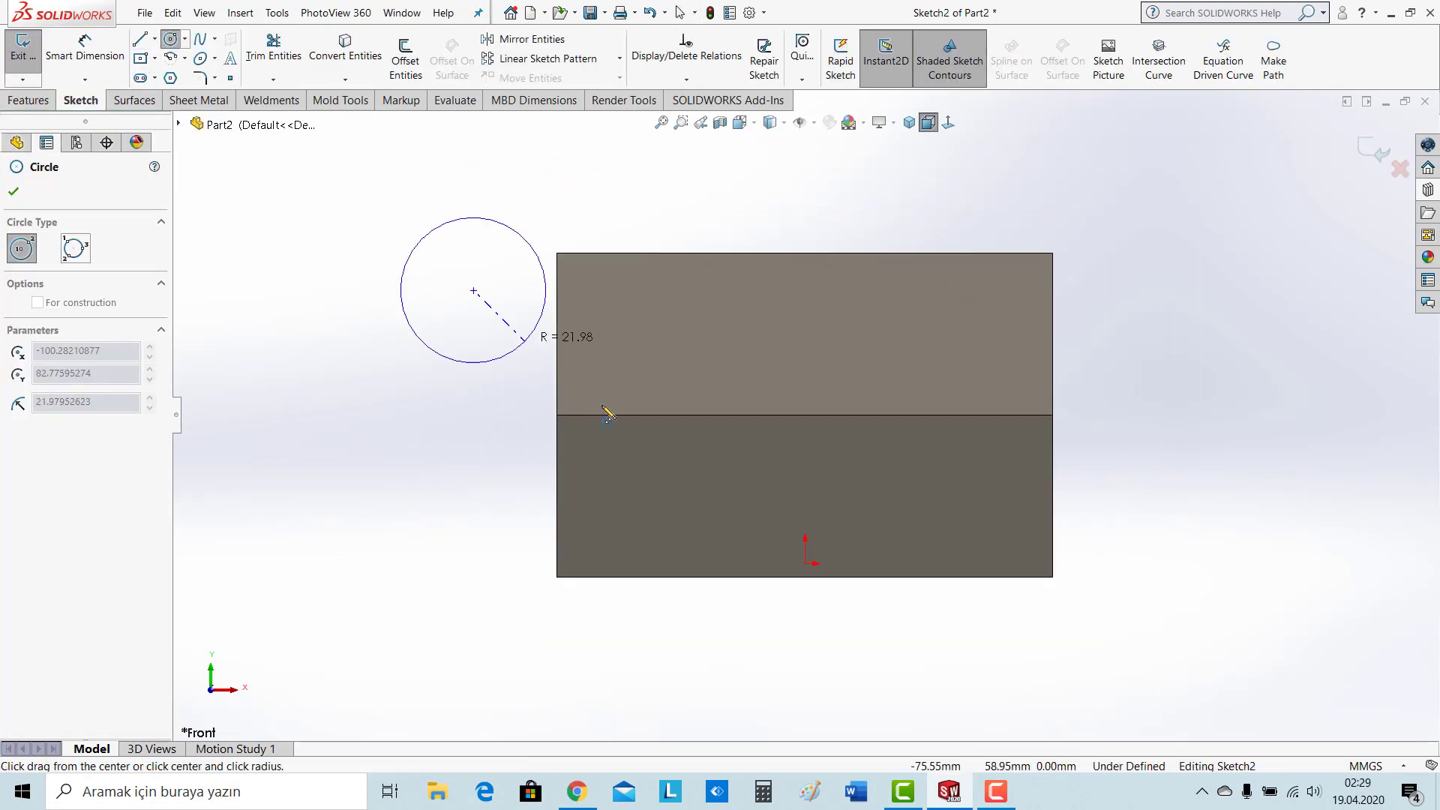
left_click(705, 504)
scroll(704, 422, "up", 2)
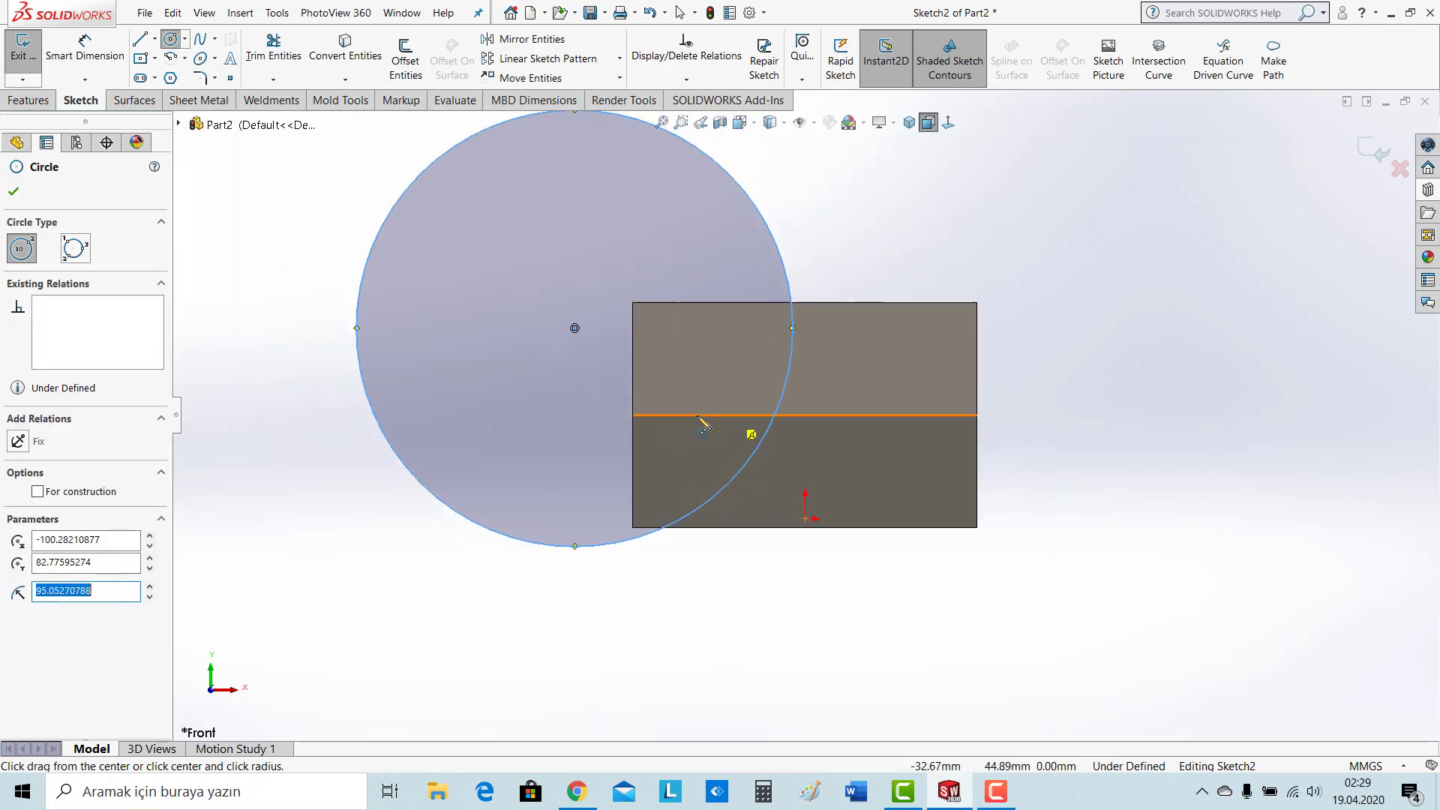
Dimension the circle's diameter as 200 mm
left_click(78, 45)
left_click(366, 389)
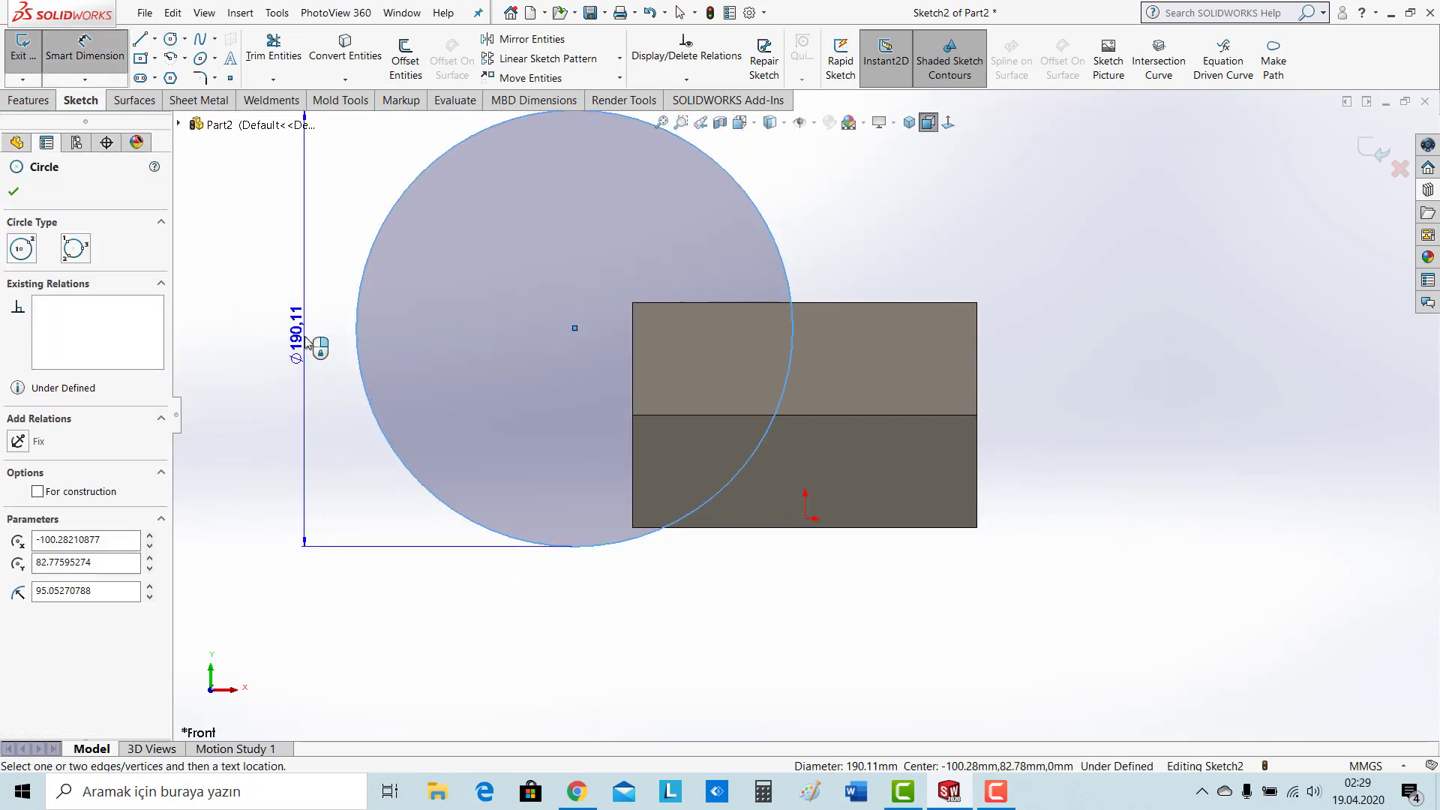
left_click(308, 339)
type("200")
key("Return")
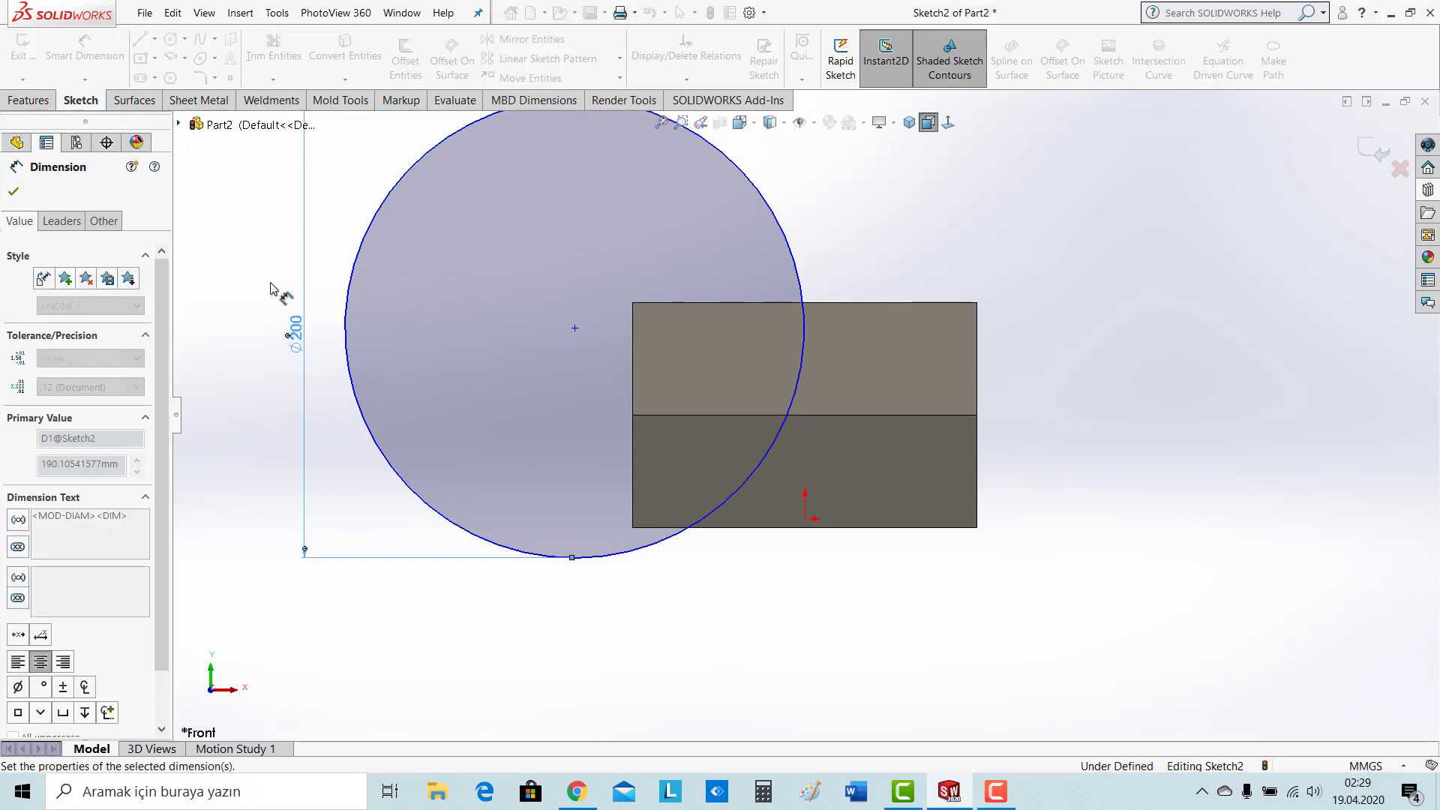
Dimension the horizontal distance between the circle's centre and the origin as 100 mm
left_click(574, 328)
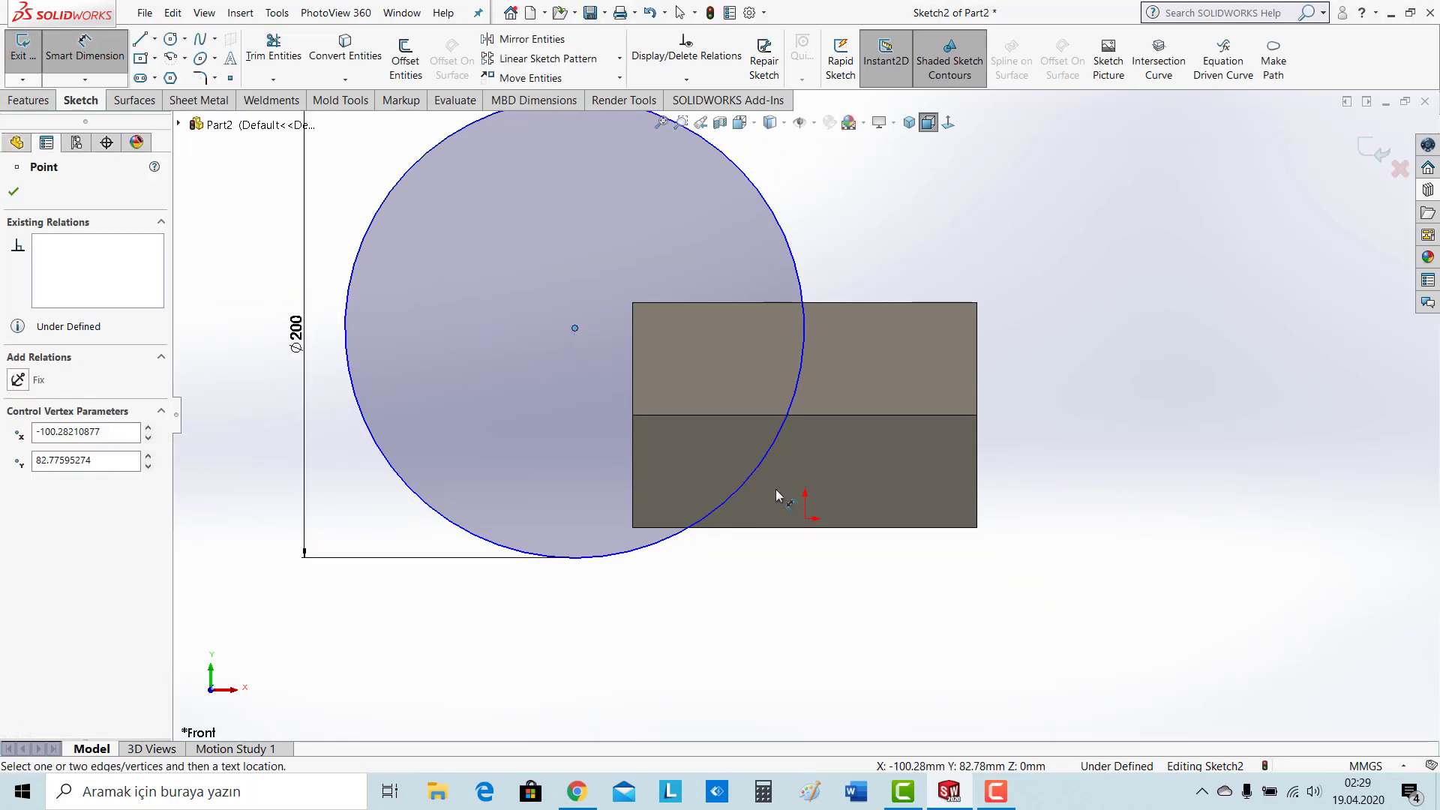
left_click(806, 520)
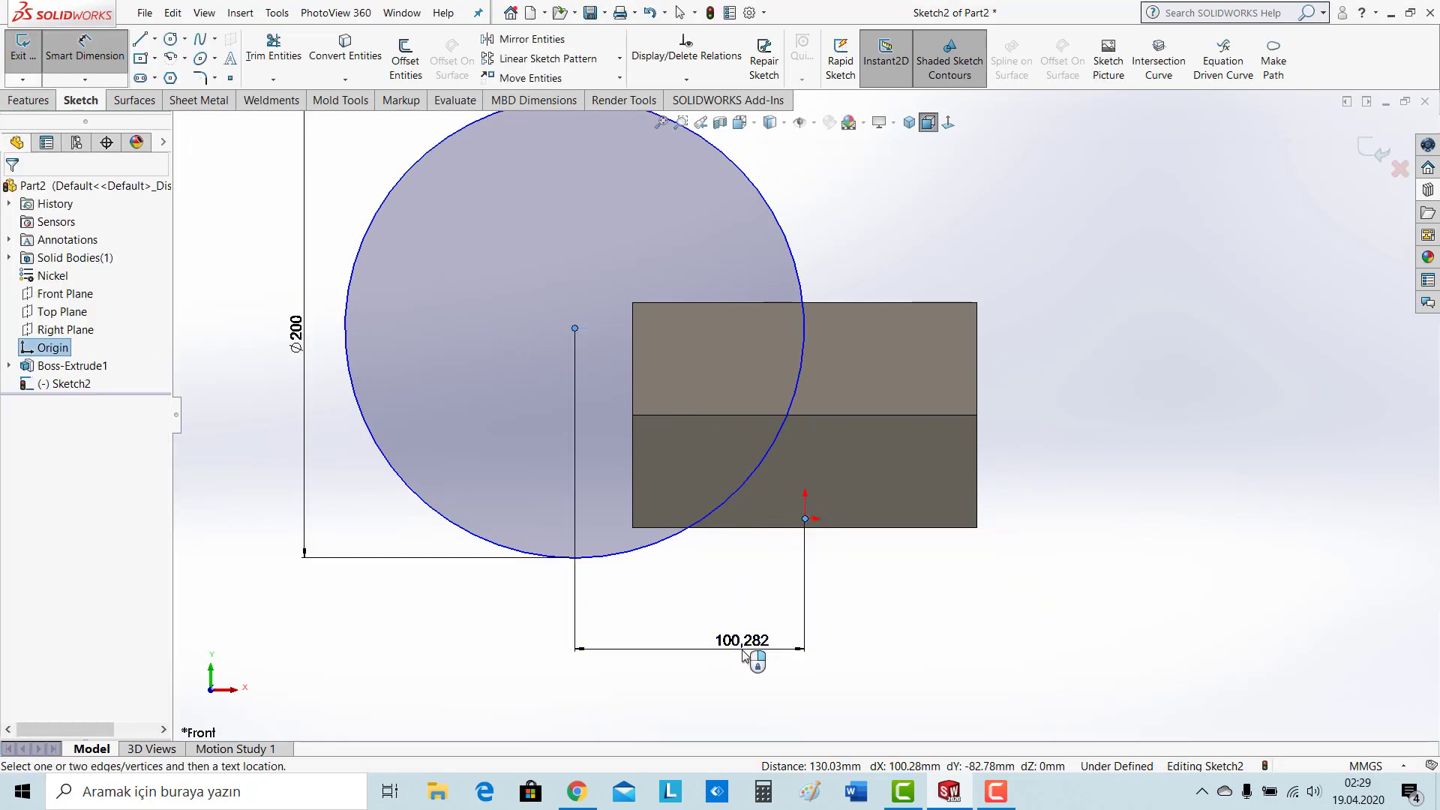
left_click(741, 651)
type("100")
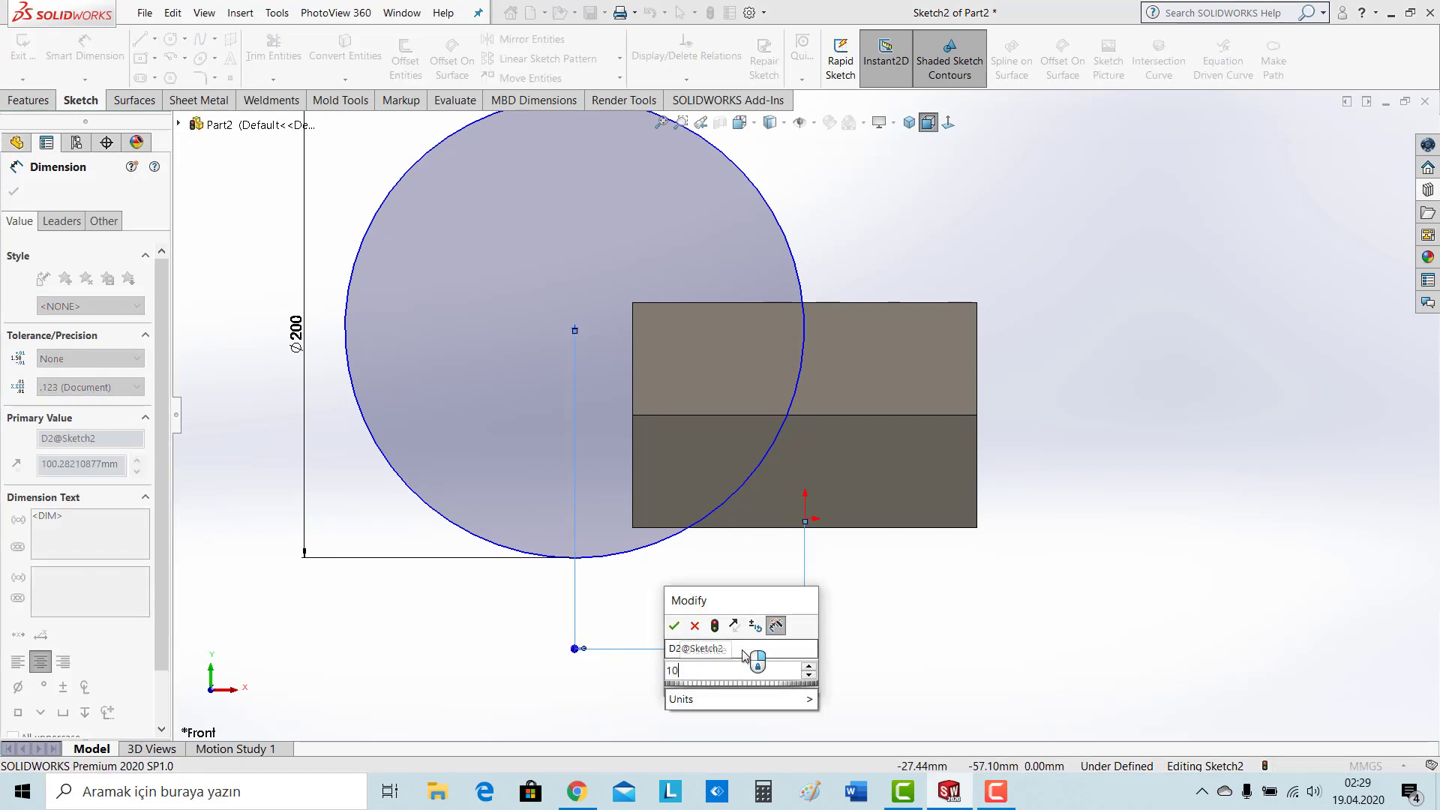
key("Return")
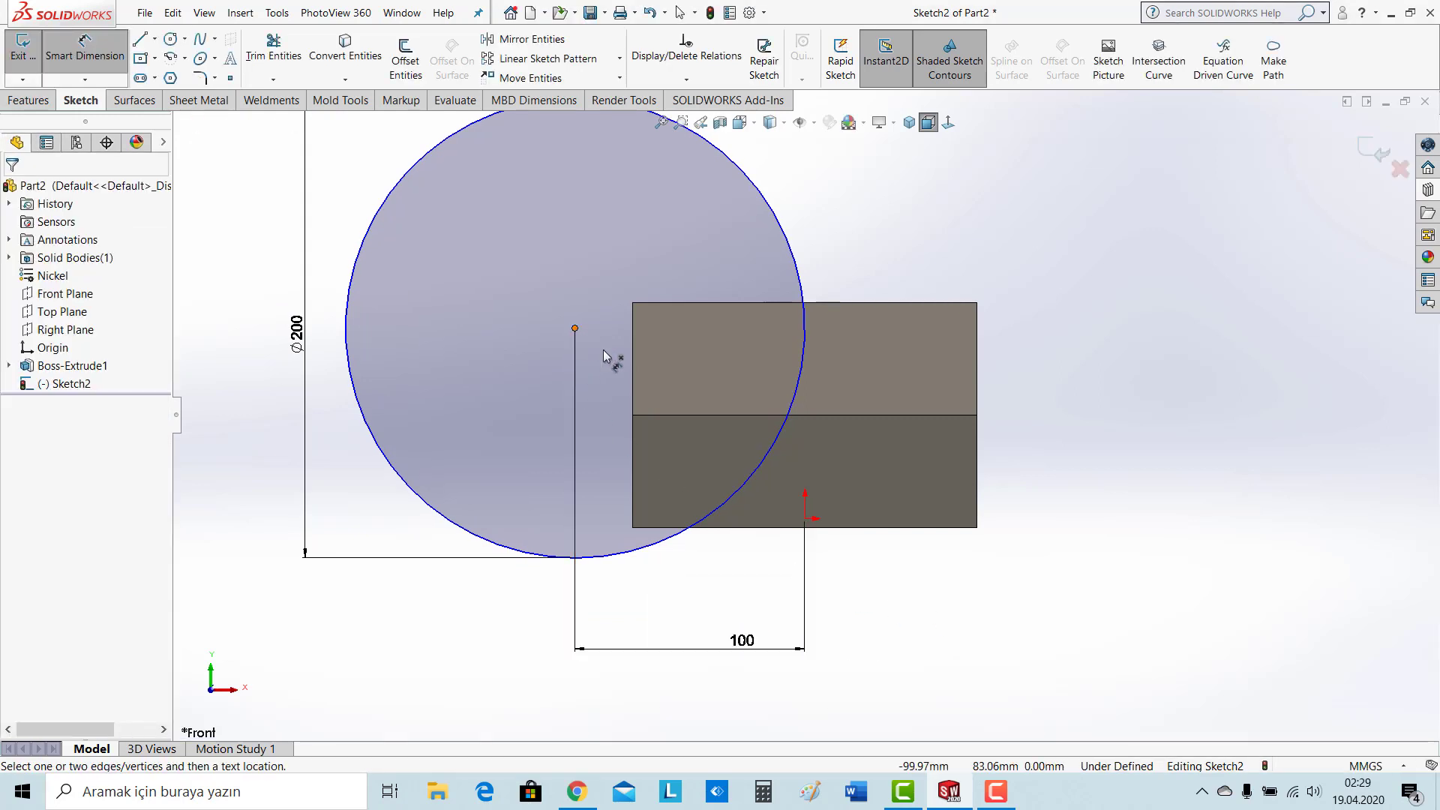
Dimension the vertical distance between the circle's centre and the origin as 80 mm
left_click(575, 328)
left_click(805, 519)
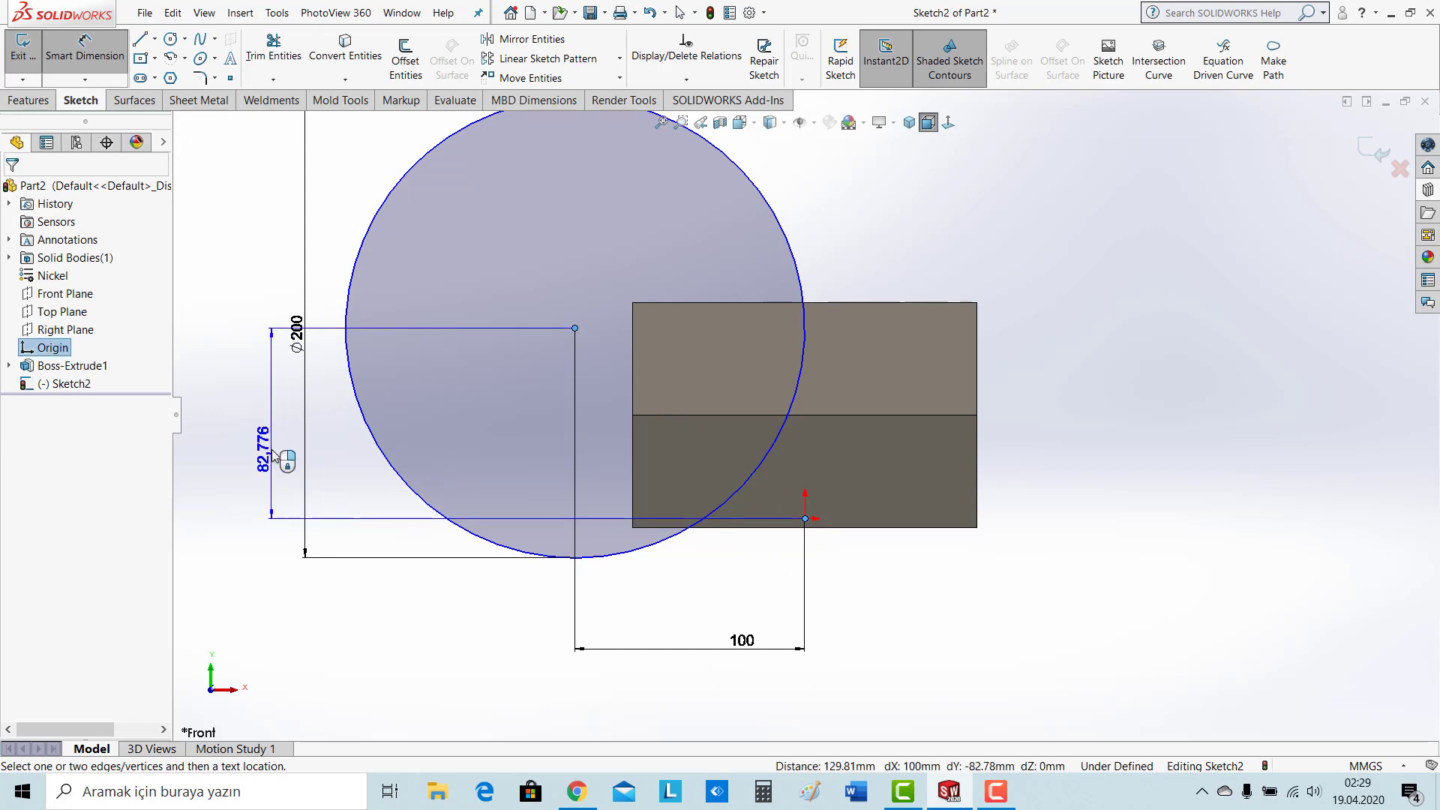
left_click(273, 455)
type("80")
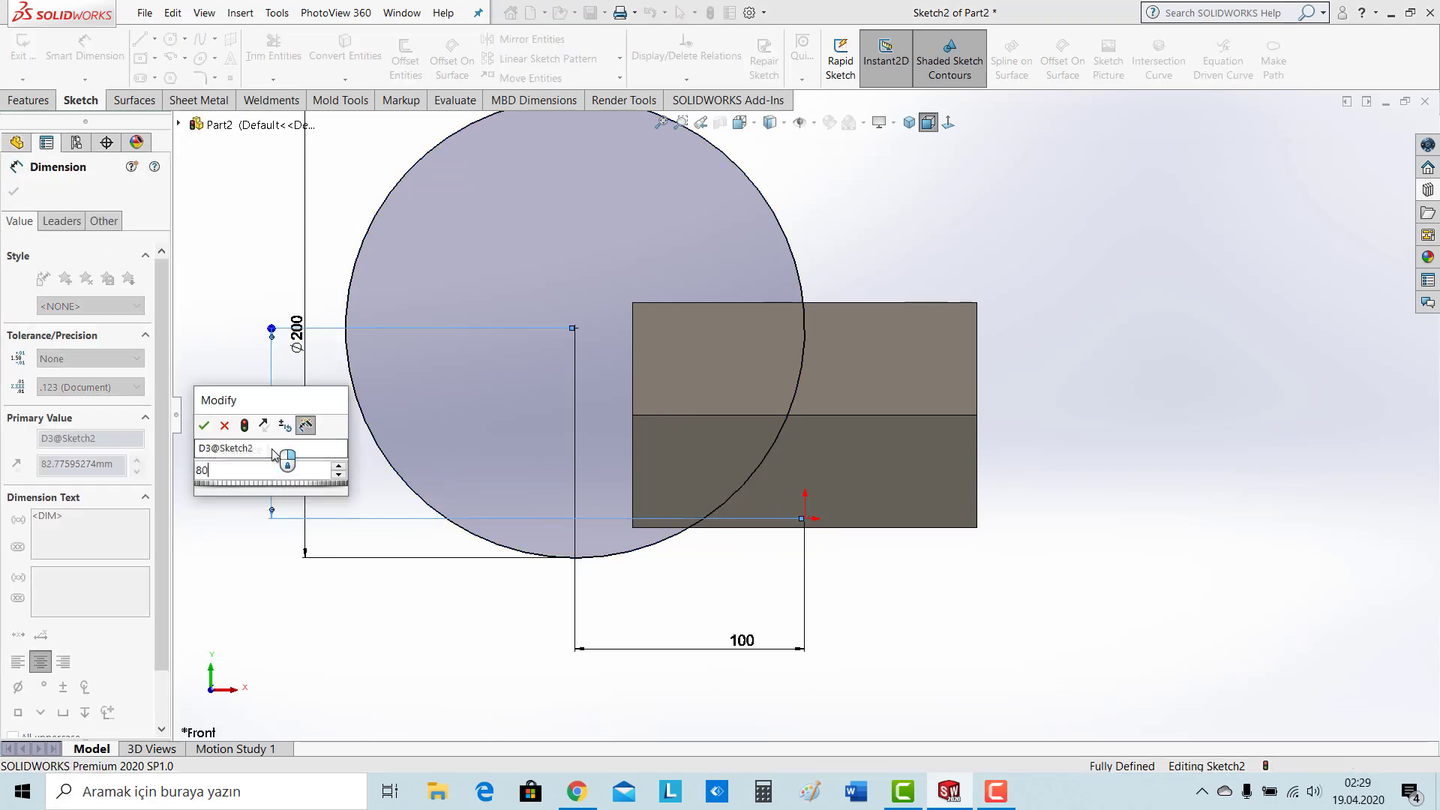
key("Return")
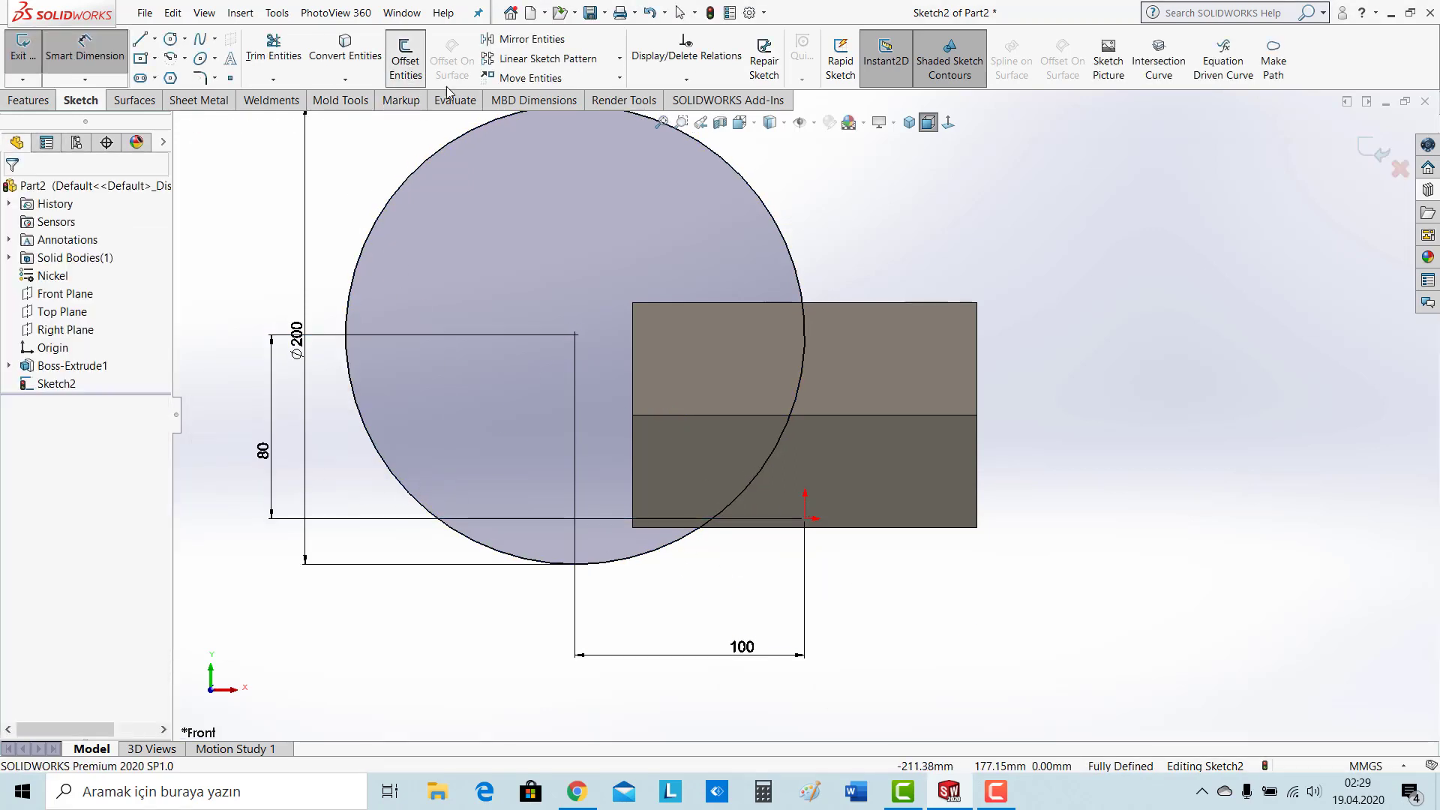
Offset the 200 mm circle outward by 4 mm
left_click(405, 60)
left_click(799, 280)
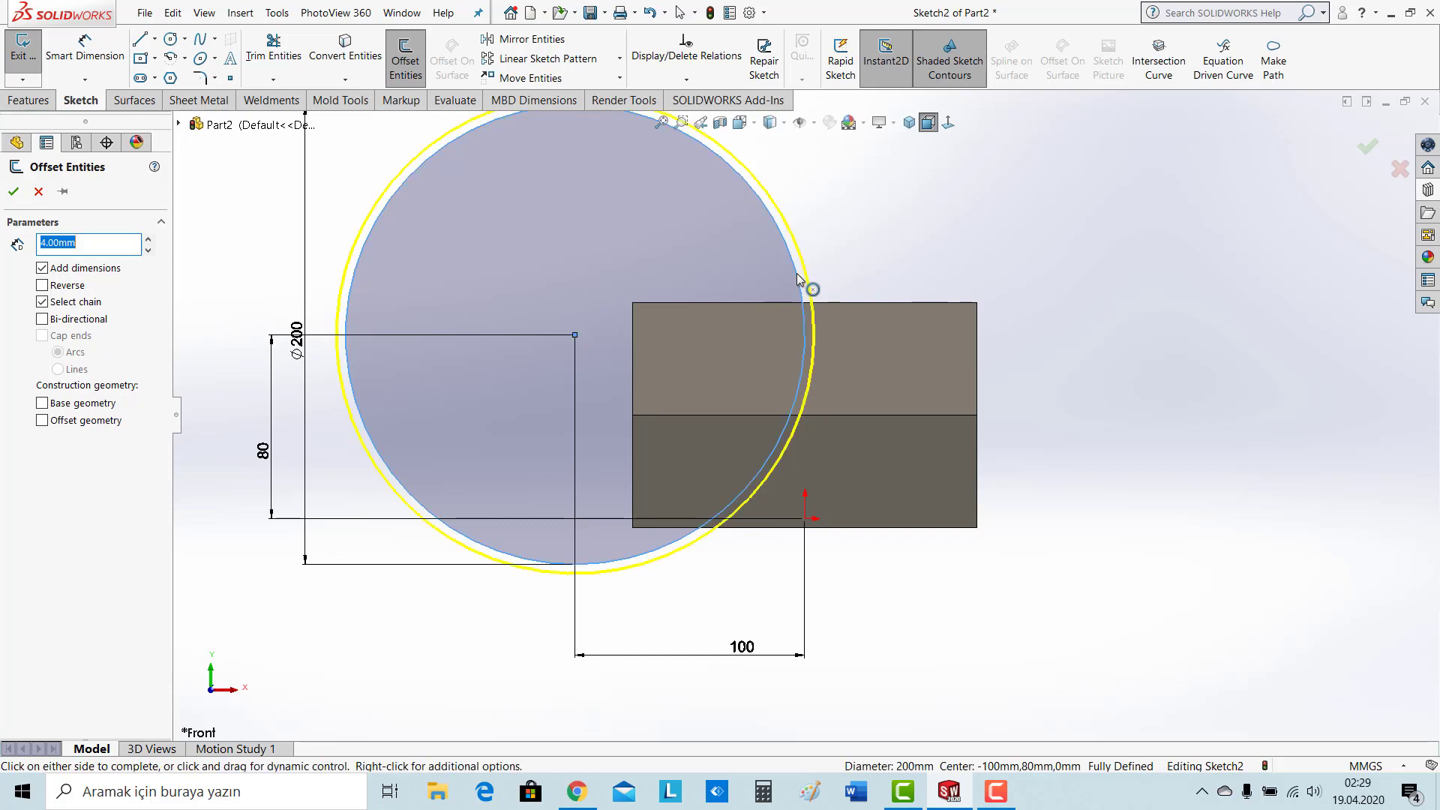
left_click(14, 192)
Draw a corner rectangle about 109 mm high that fully encloses the tube's outline and crosses both circles
left_click(140, 58)
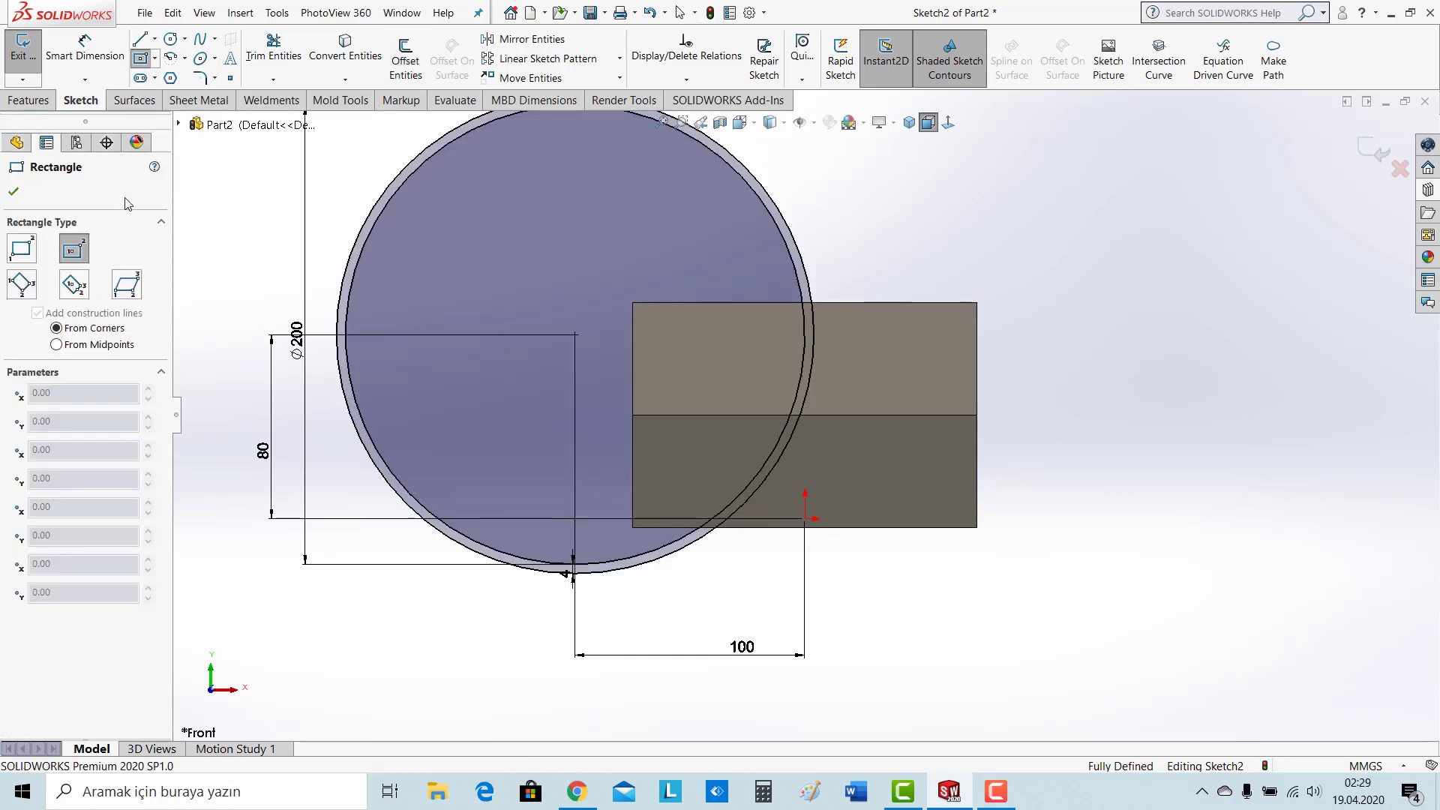
left_click(33, 251)
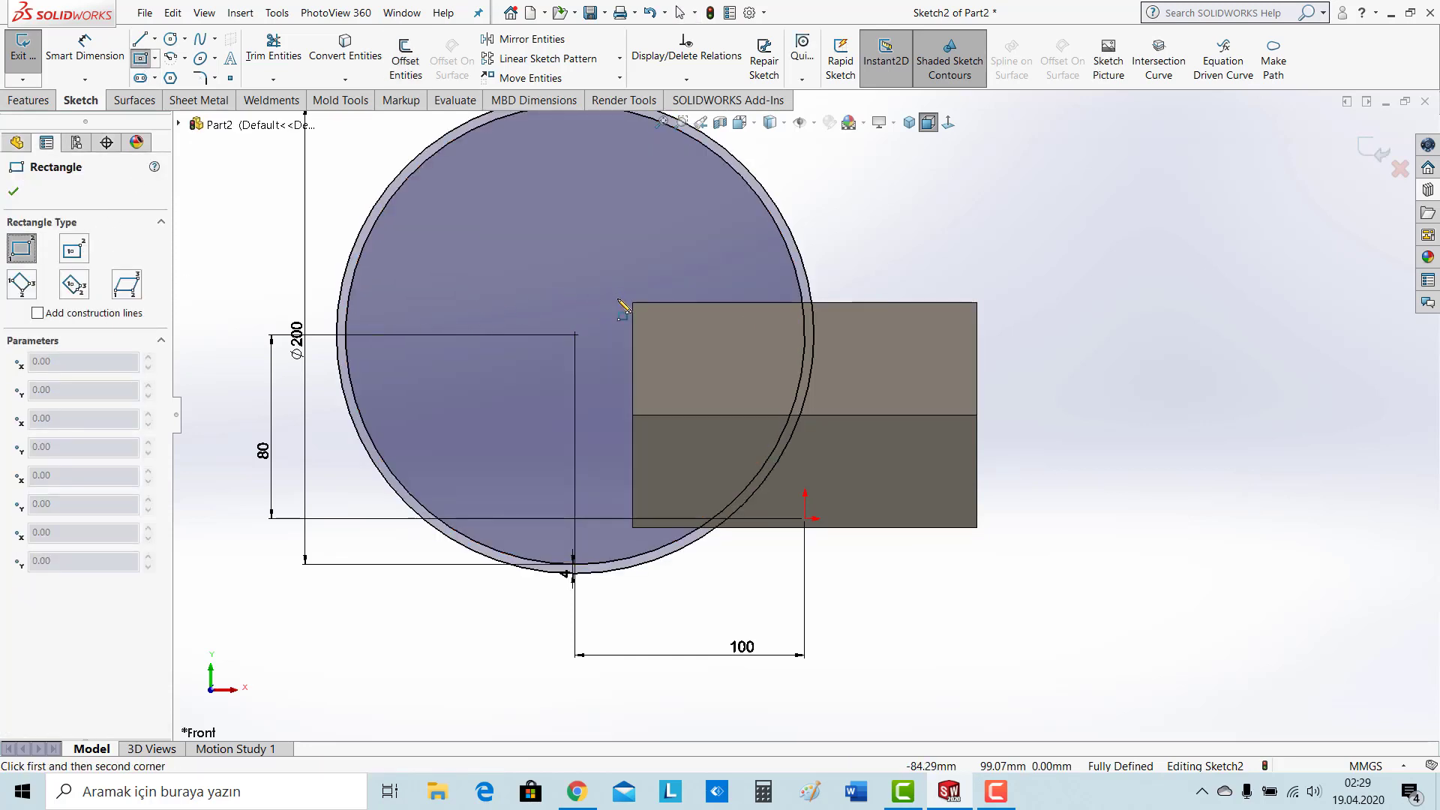
left_click_drag(614, 292, 1002, 540)
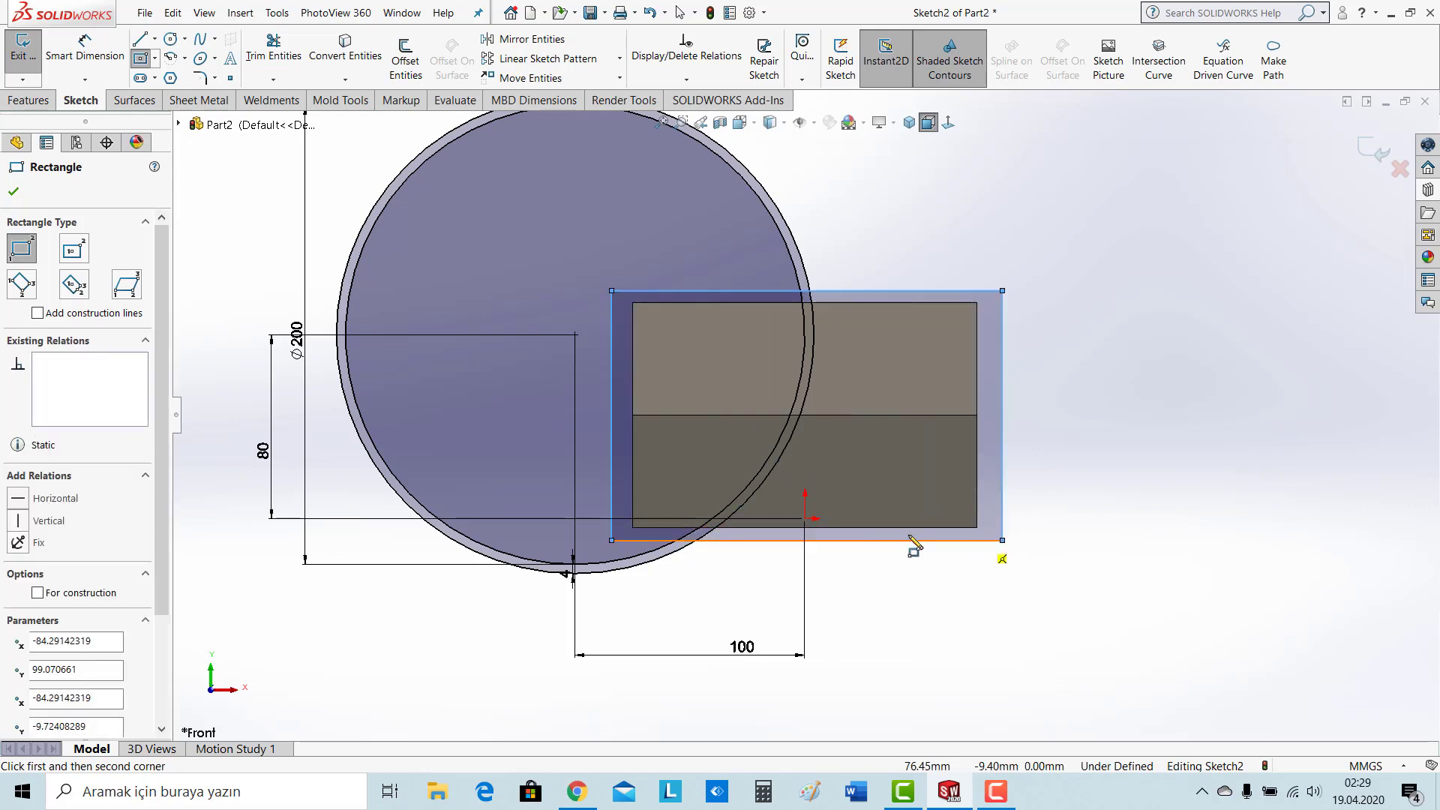
Trim away the portions of both circles outside the rectangle, leaving two parallel arcs across the tube
left_click(273, 49)
left_click_drag(844, 229, 521, 240)
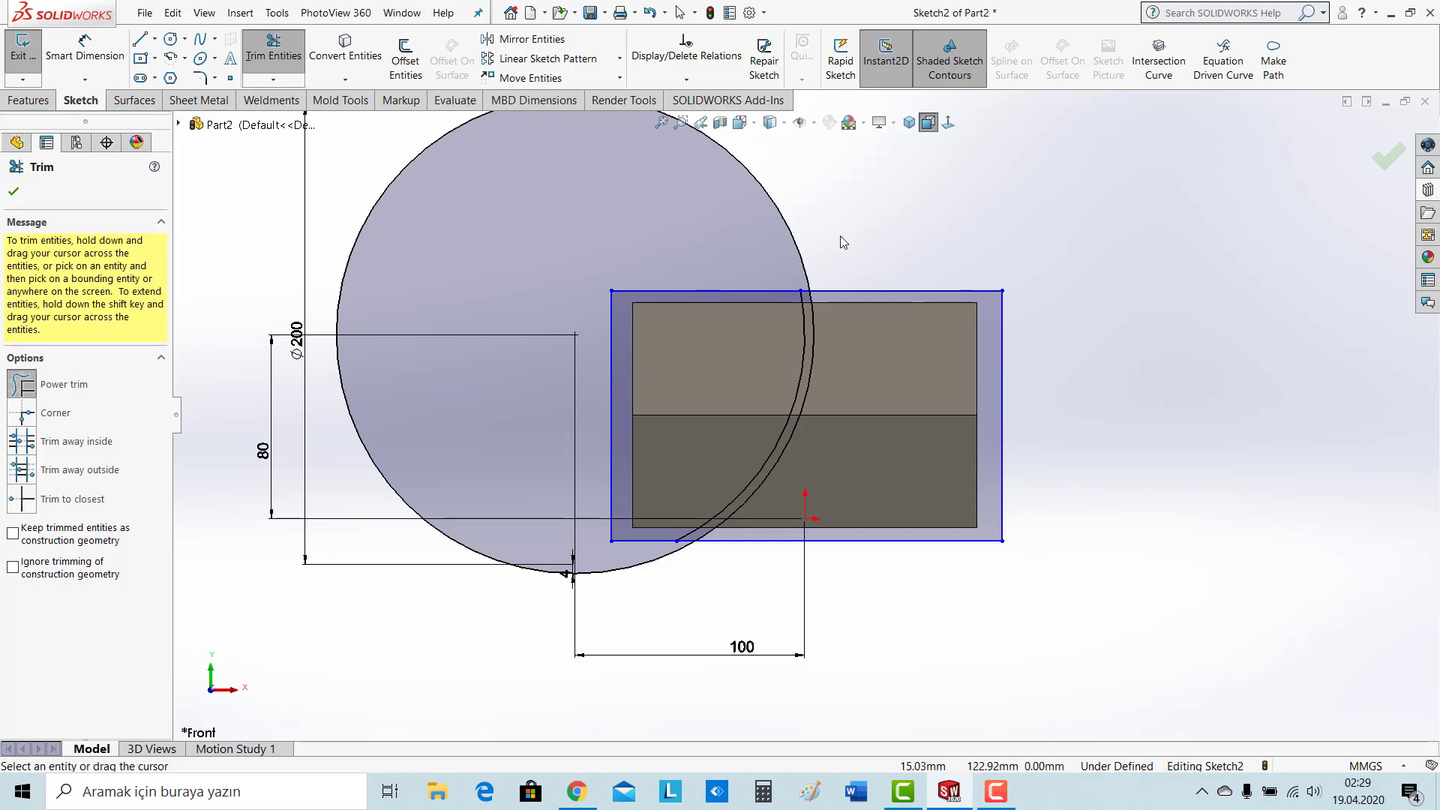
left_click_drag(844, 242, 654, 252)
Trim the short segments of the rectangle's upper and lower sides between the two arcs
scroll(815, 315, "up", 5)
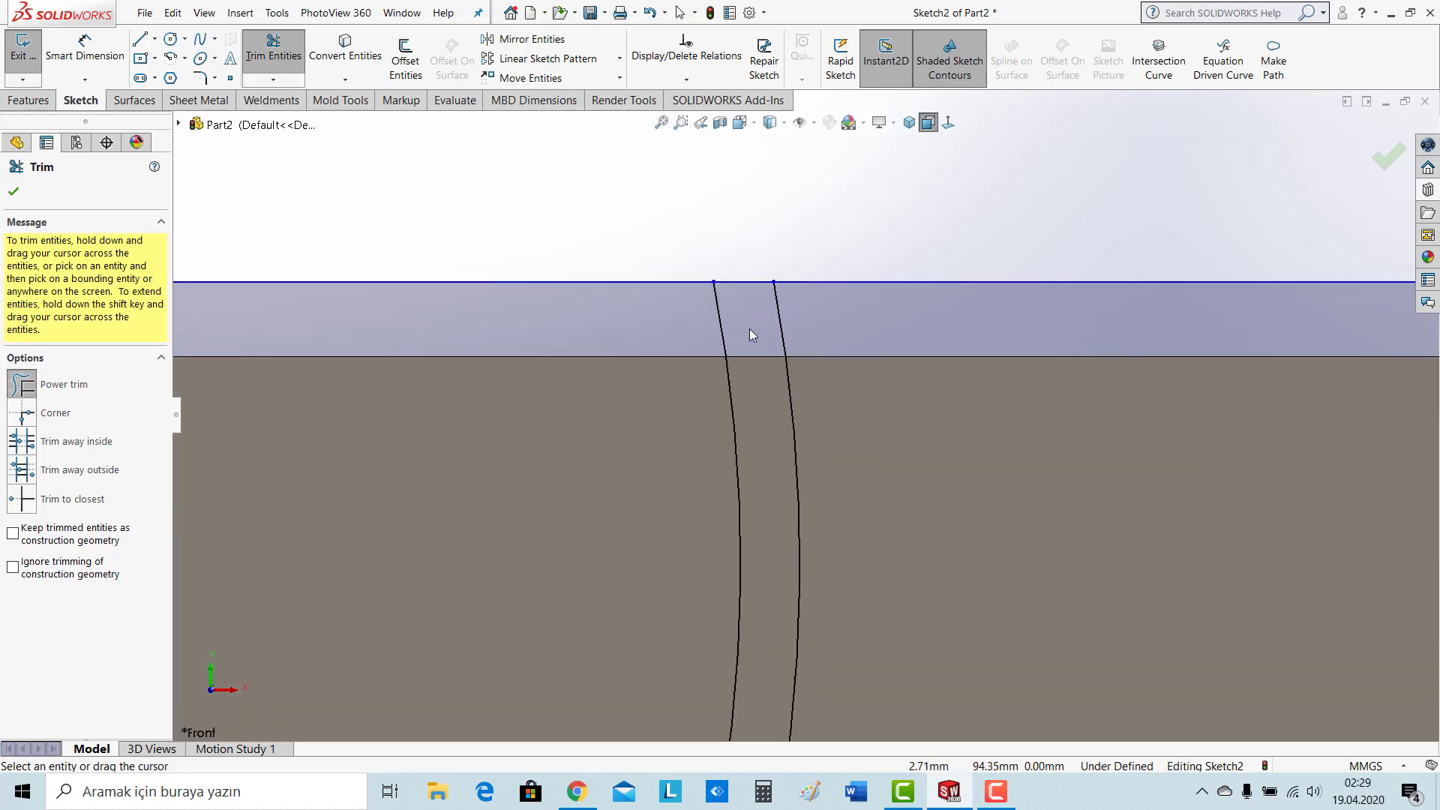
scroll(782, 352, "down", 6)
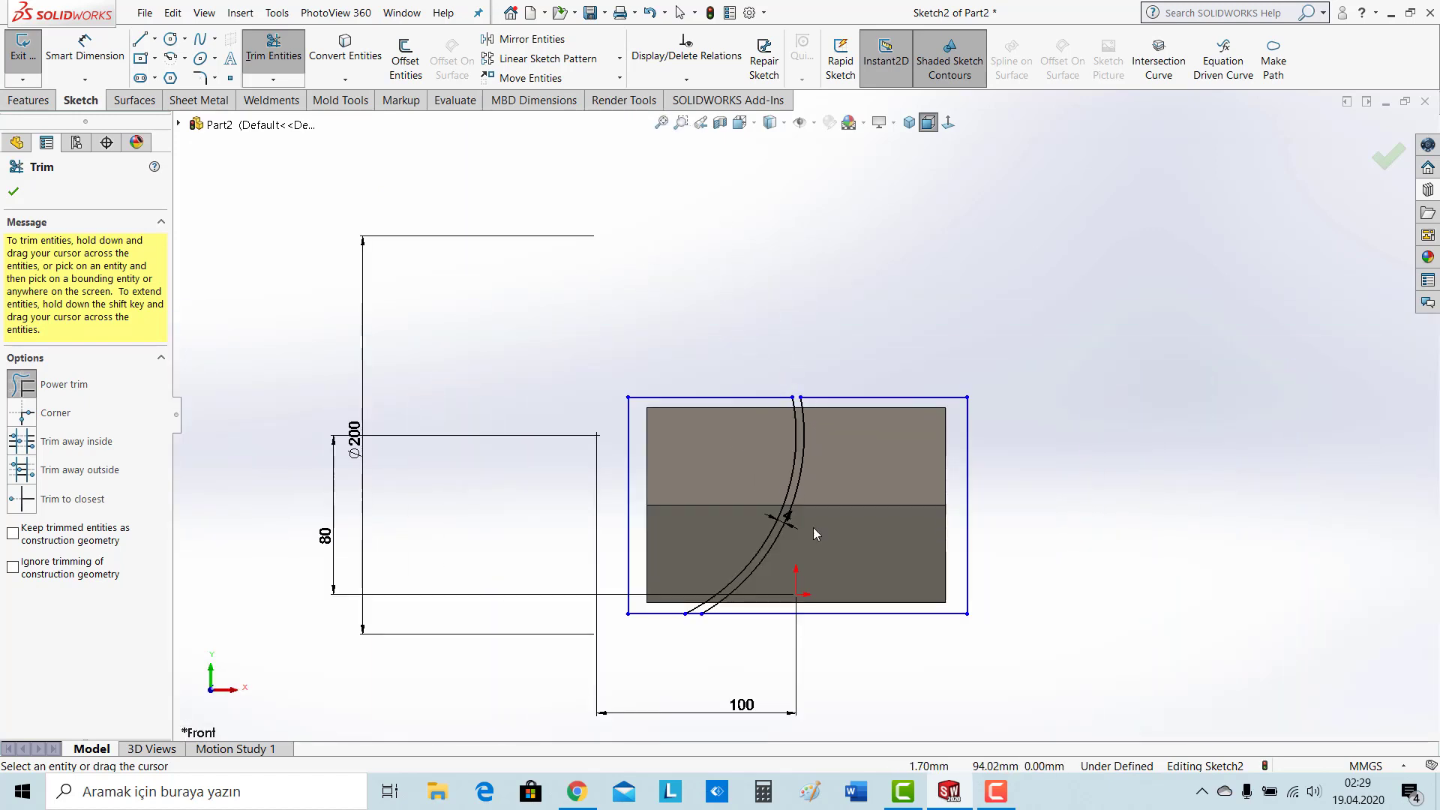
scroll(655, 596, "up", 5)
scroll(655, 597, "up", 3)
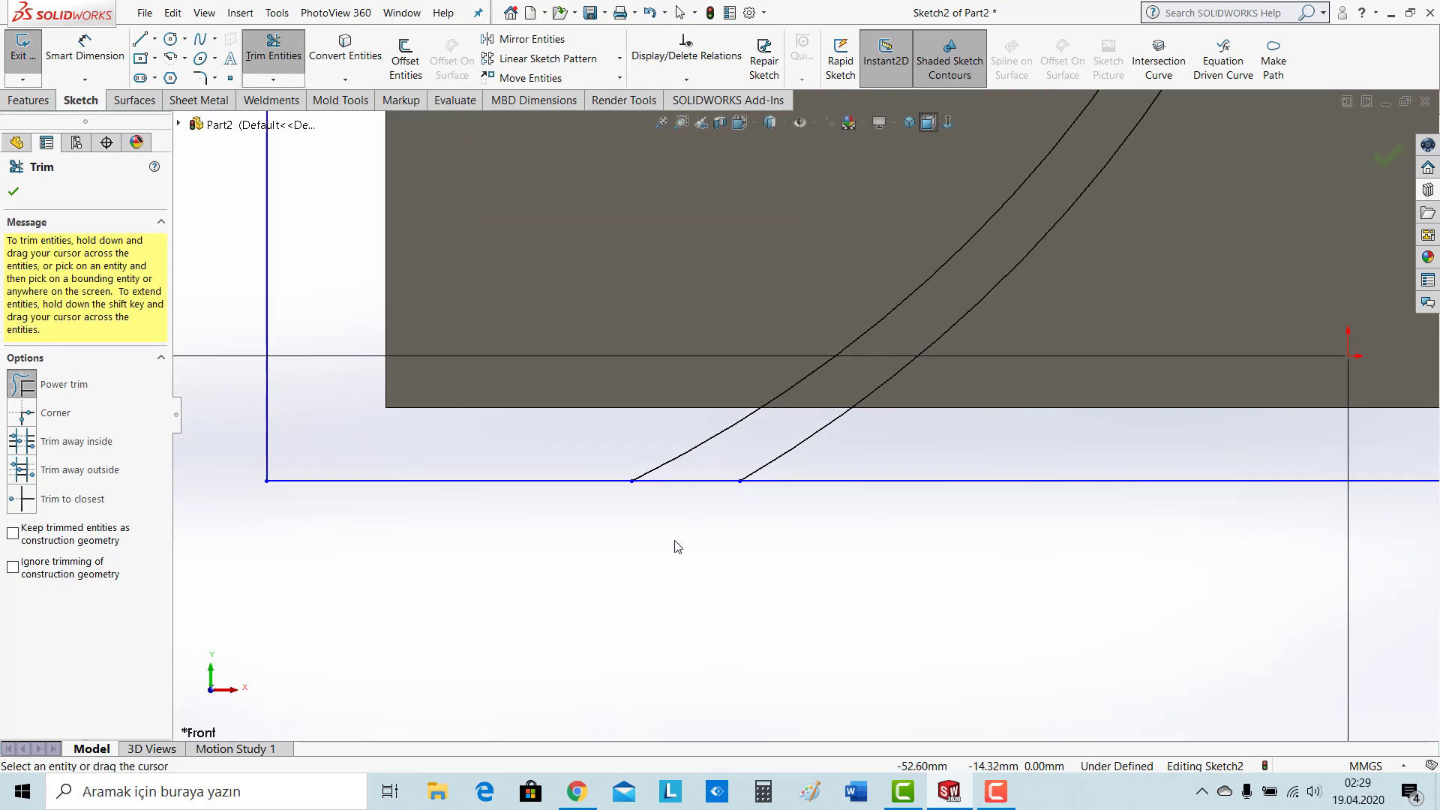
left_click_drag(695, 466, 696, 462)
left_click(13, 192)
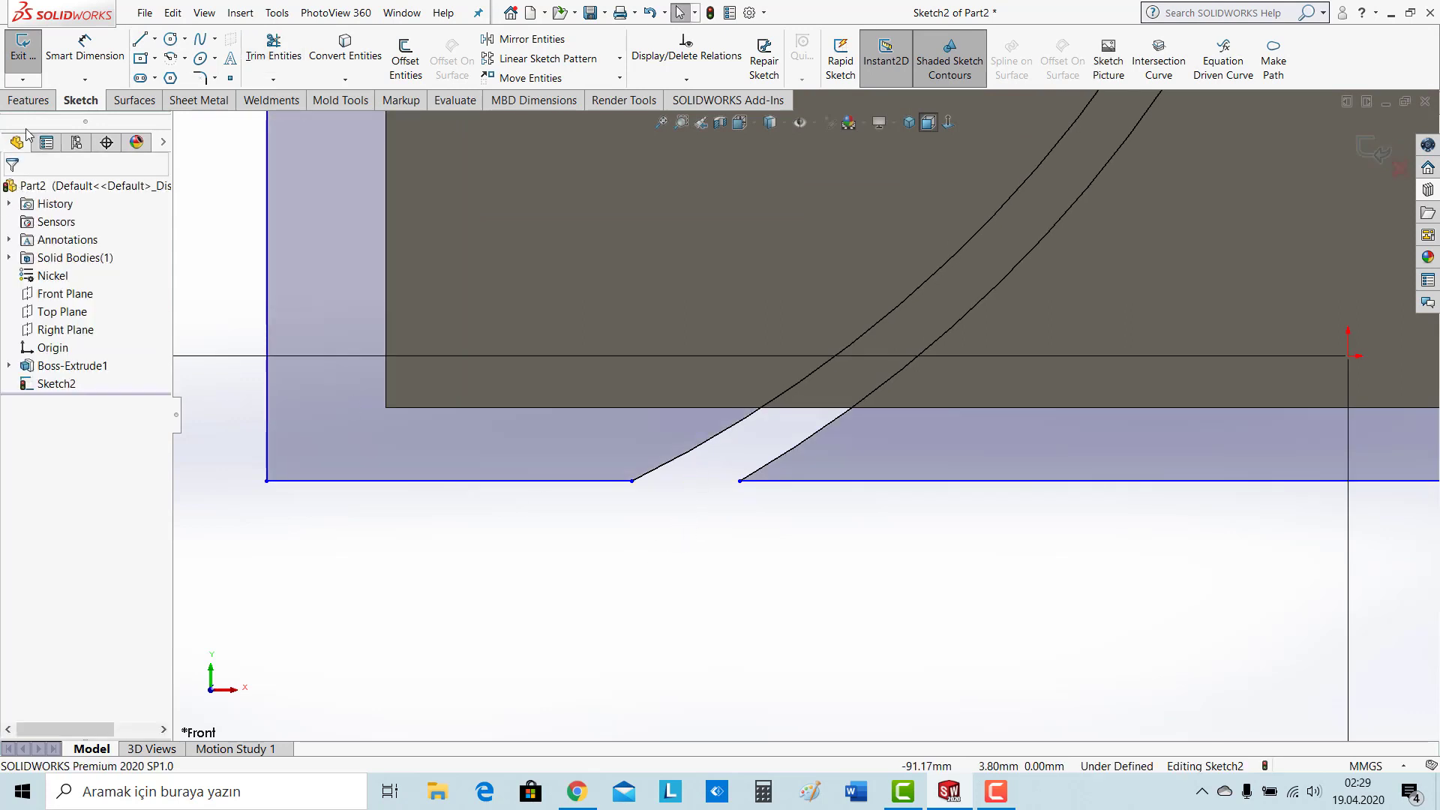
Cut-extrude the sketch through the tube as Mid Plane with a depth of 160 mm
left_click(30, 101)
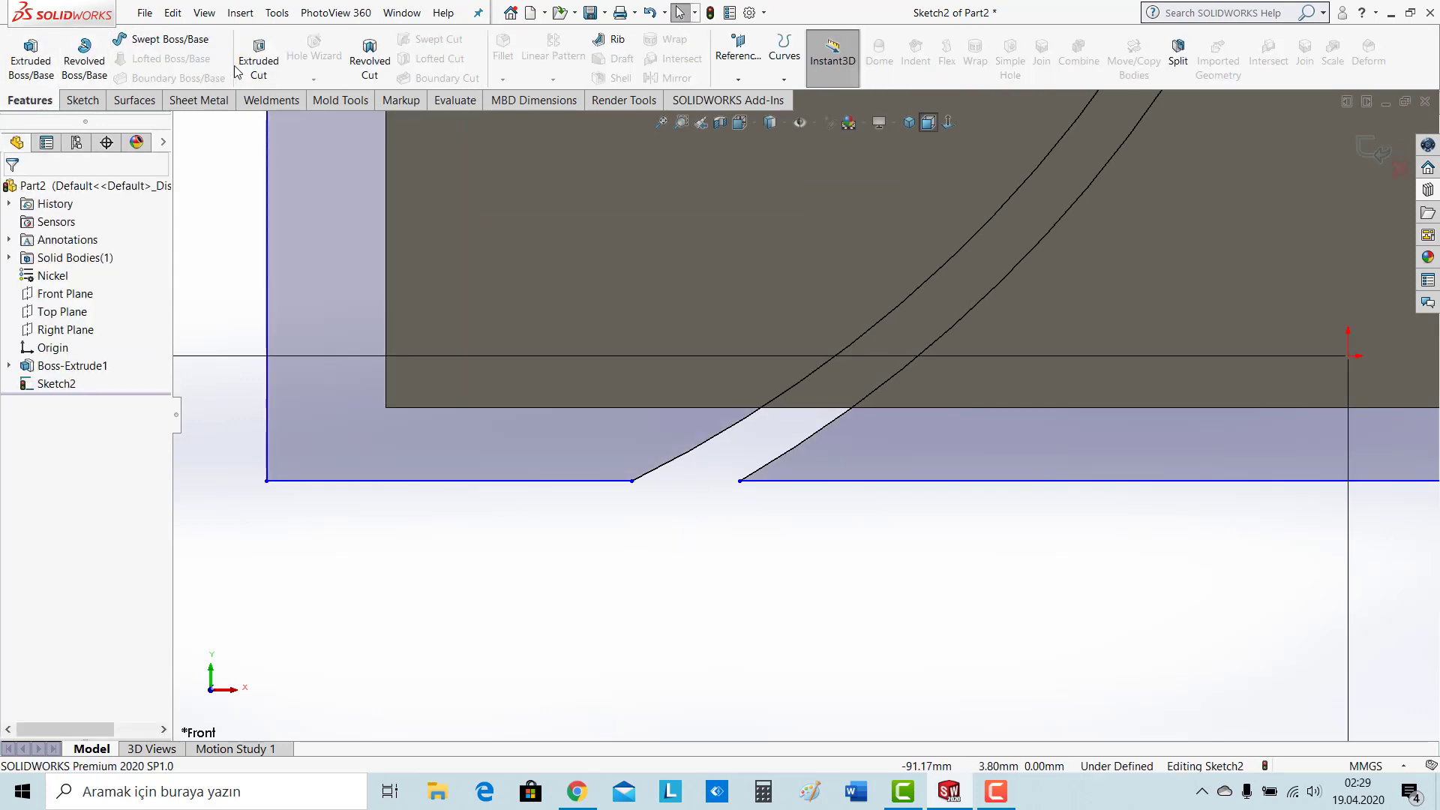
left_click(239, 69)
left_click(909, 122)
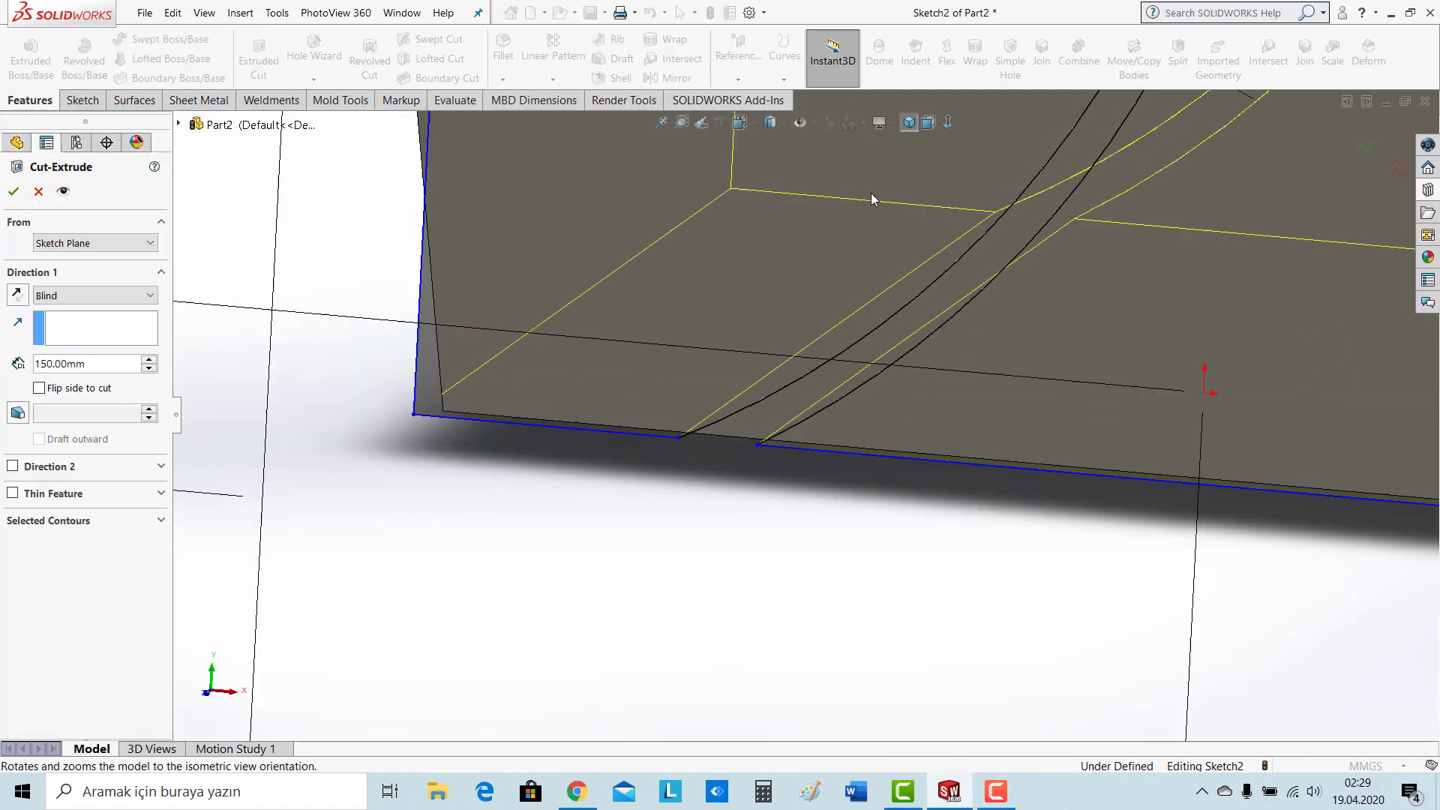
left_click(149, 296)
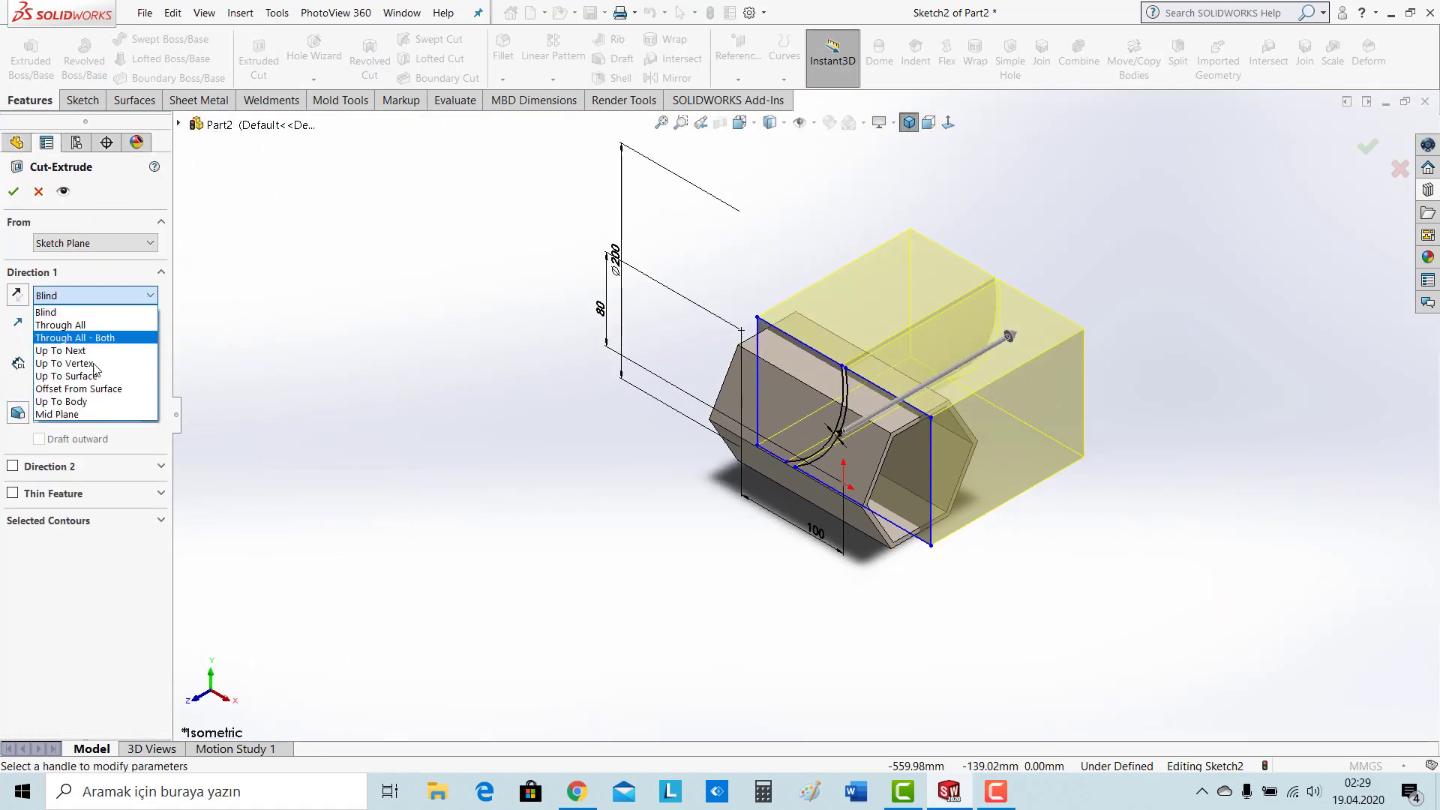
left_click(60, 415)
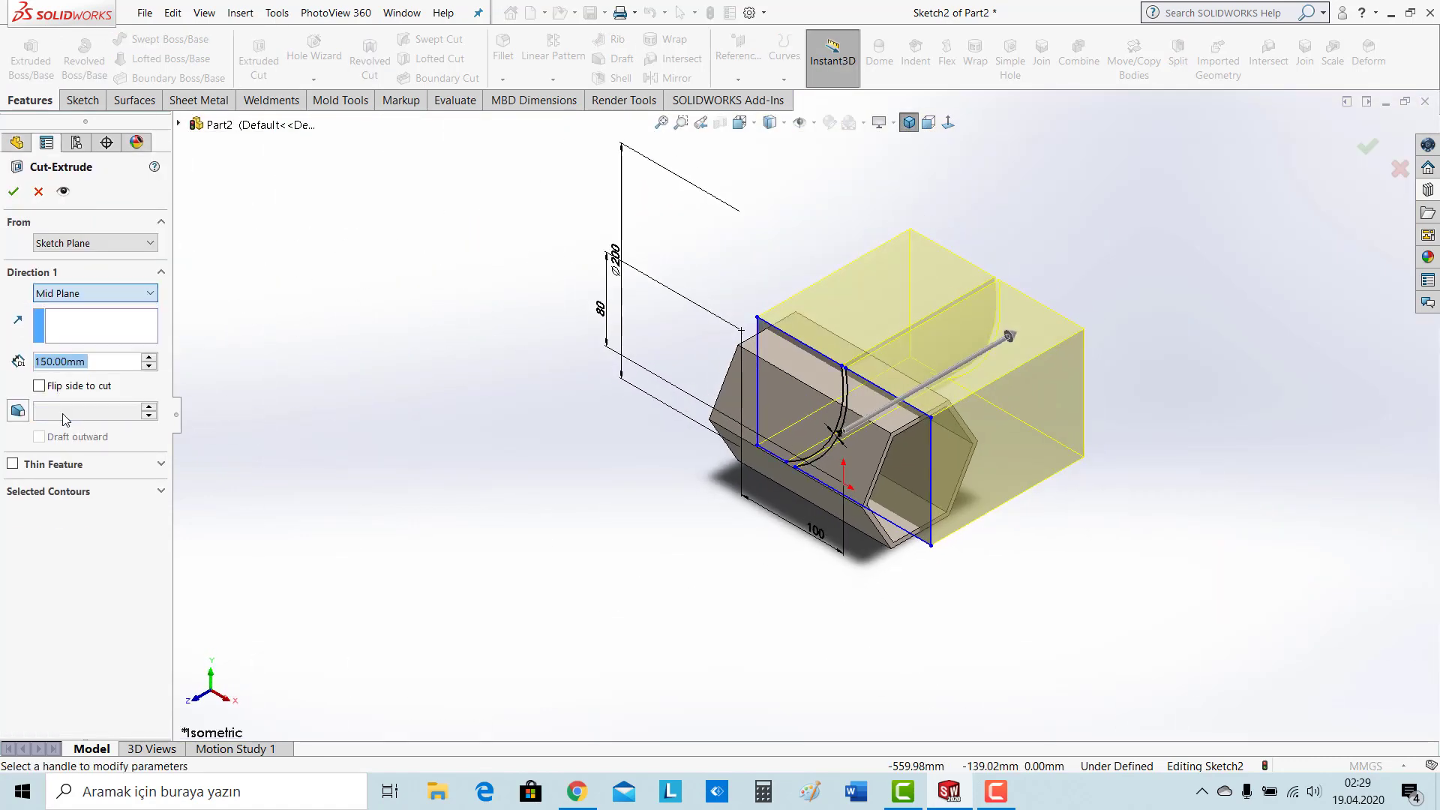
left_click(150, 359)
left_click(11, 193)
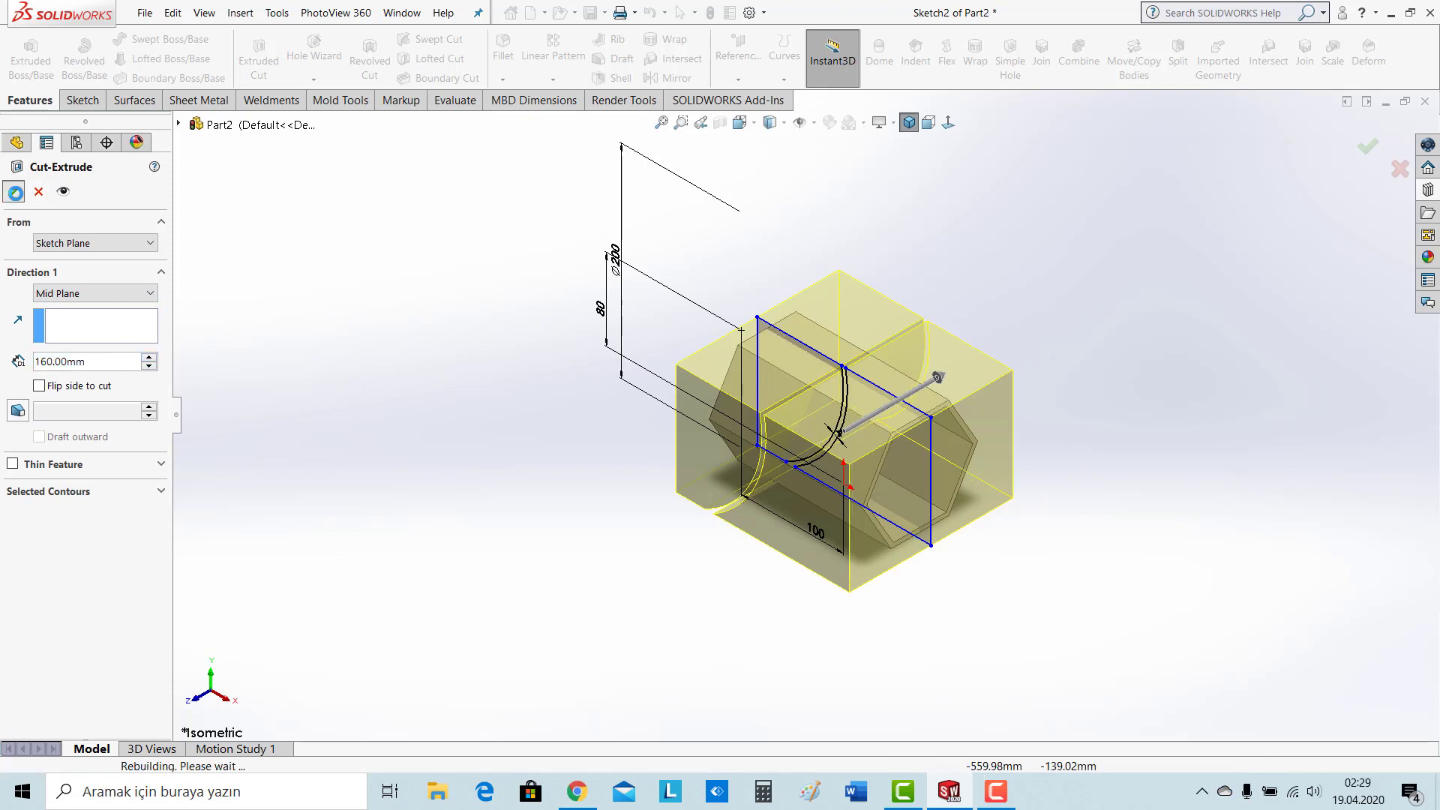
Start a 10 mm fillet and select two neighbouring inner corner edges of the curved hexagonal ring
middle_click_drag(824, 542, 952, 575)
scroll(848, 452, "down", 6)
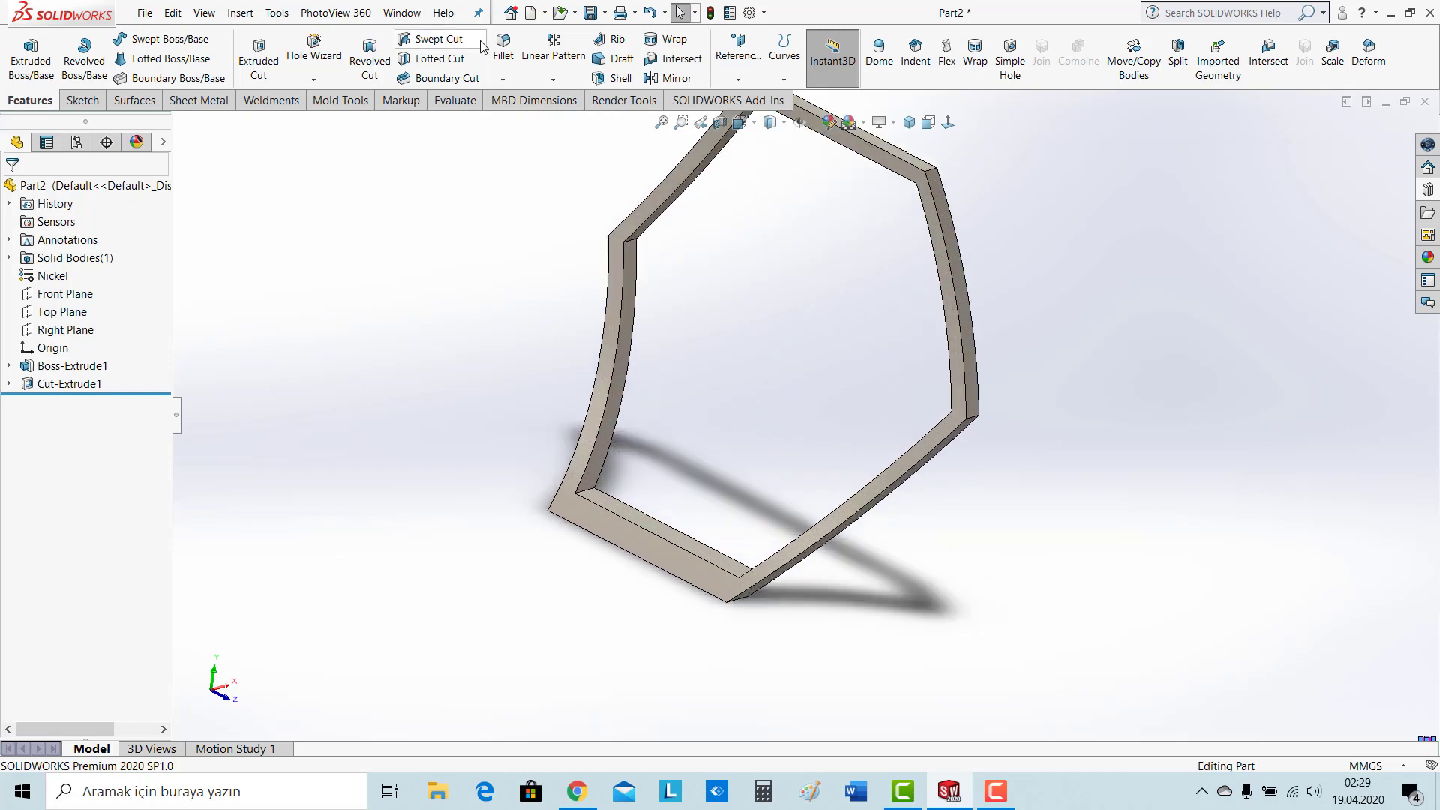
left_click(504, 47)
scroll(722, 330, "down", 5)
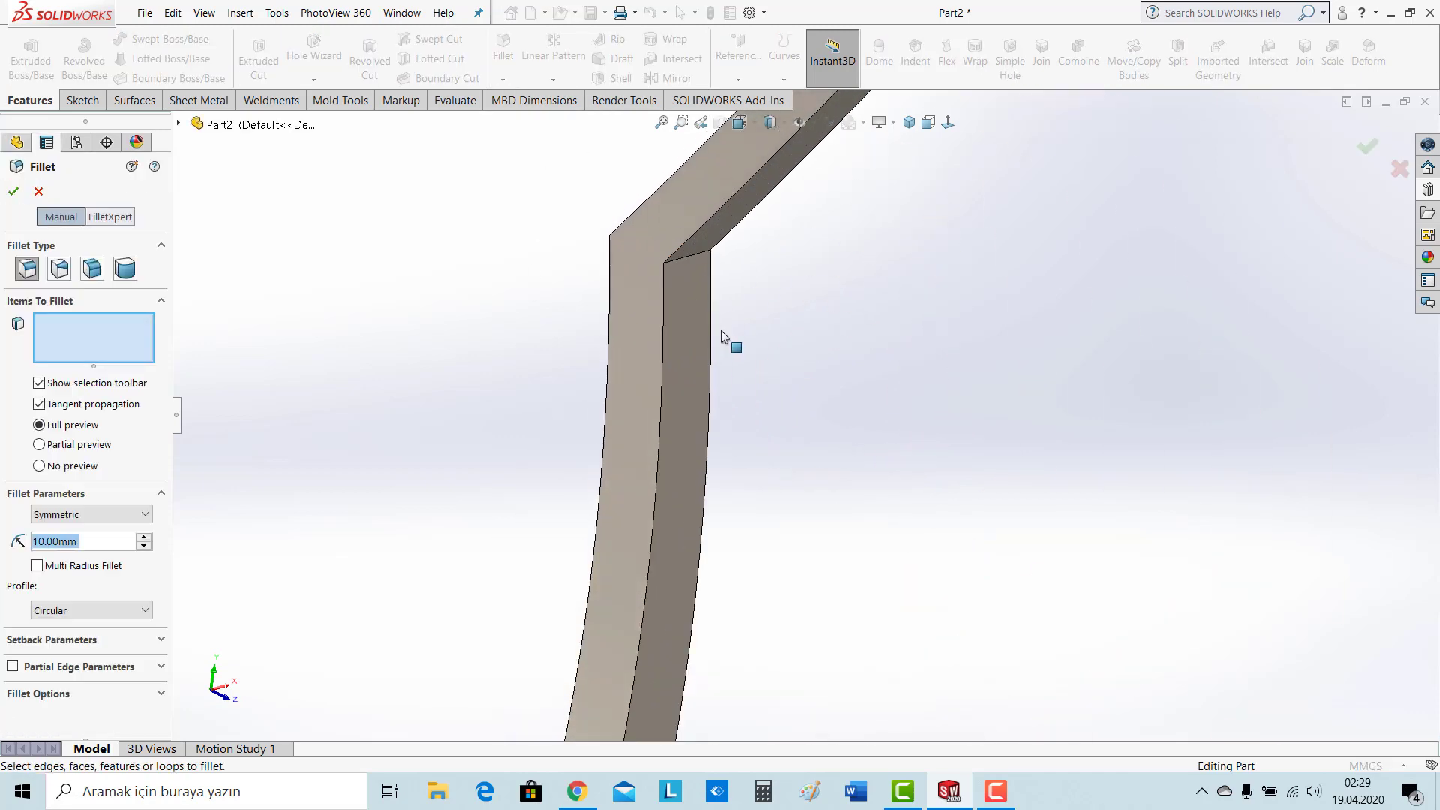
left_click(696, 259)
scroll(705, 285, "up", 5)
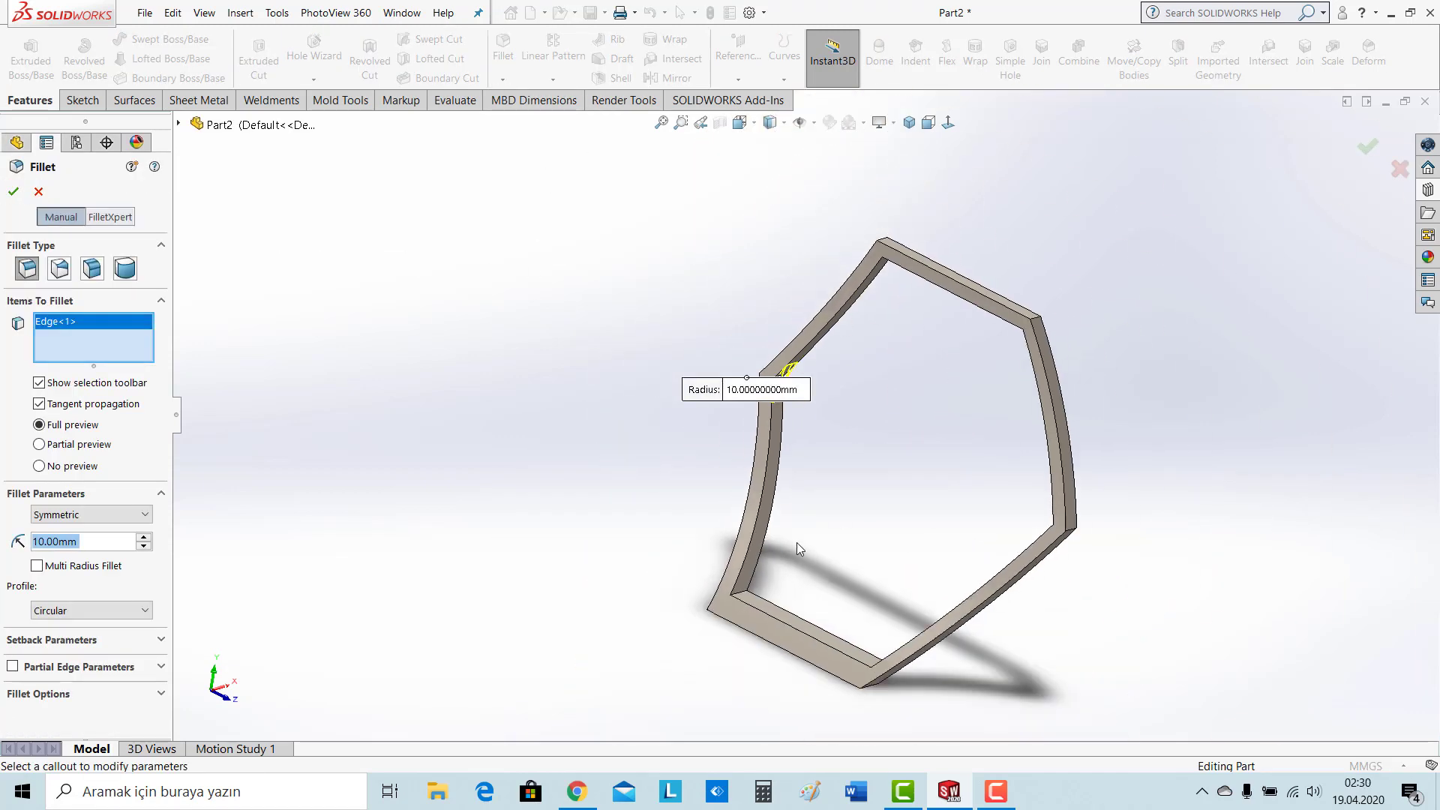
scroll(797, 548, "down", 4)
left_click(645, 587)
Add three more inner corner edges of the ring to the 10 mm fillet
scroll(819, 498, "up", 5)
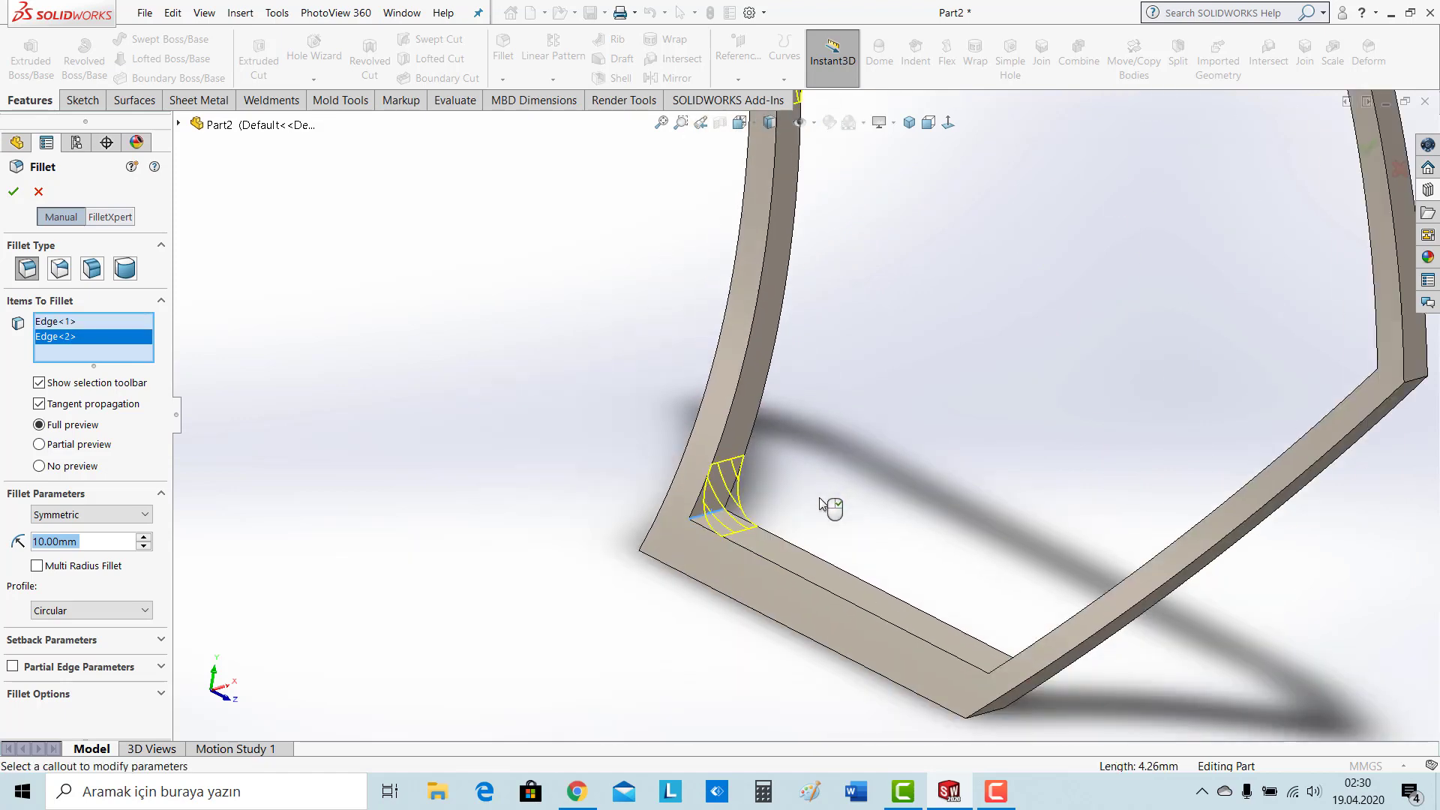
scroll(816, 381, "down", 6)
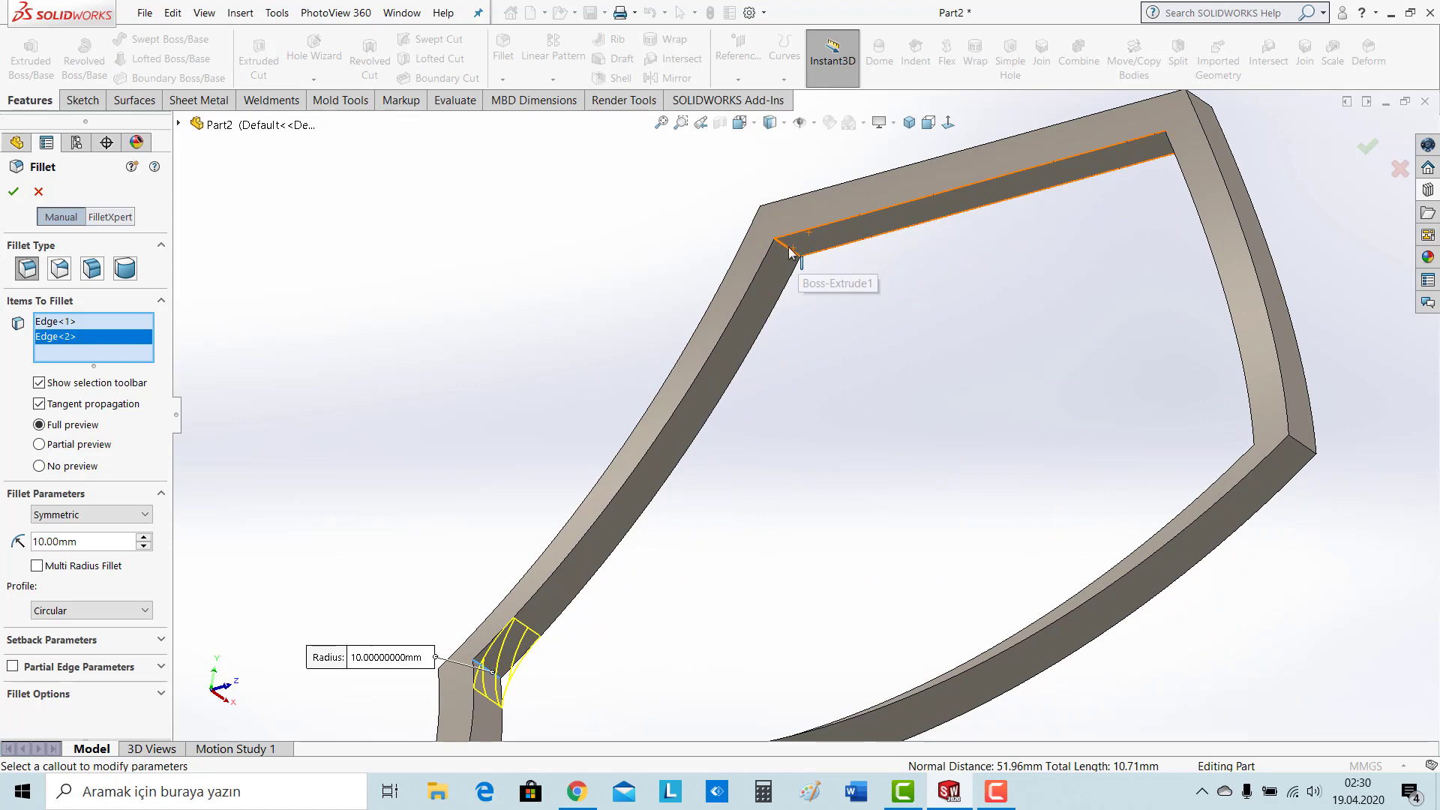
left_click(797, 254)
middle_click_drag(899, 299, 1045, 238)
scroll(527, 340, "down", 6)
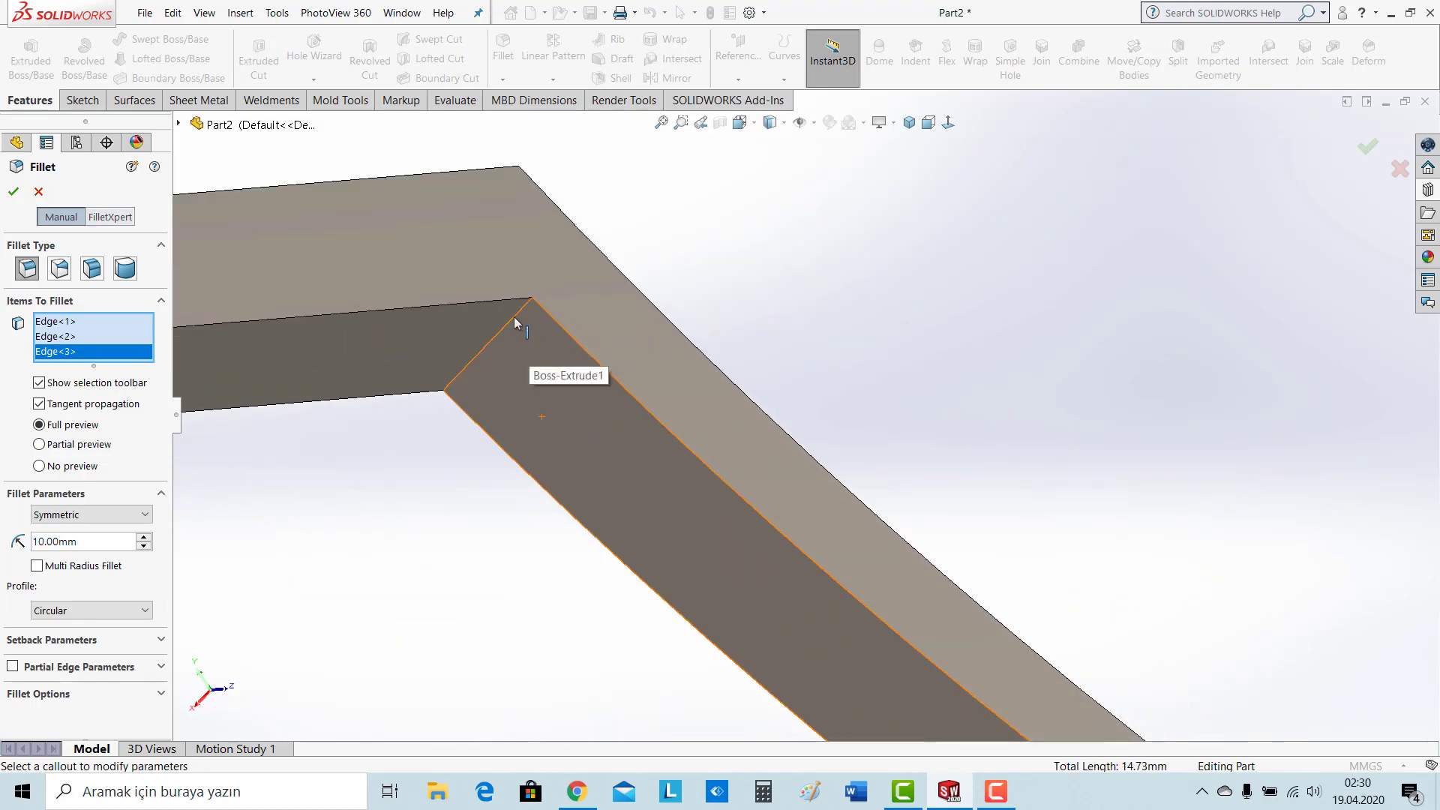
left_click(515, 323)
scroll(548, 366, "up", 8)
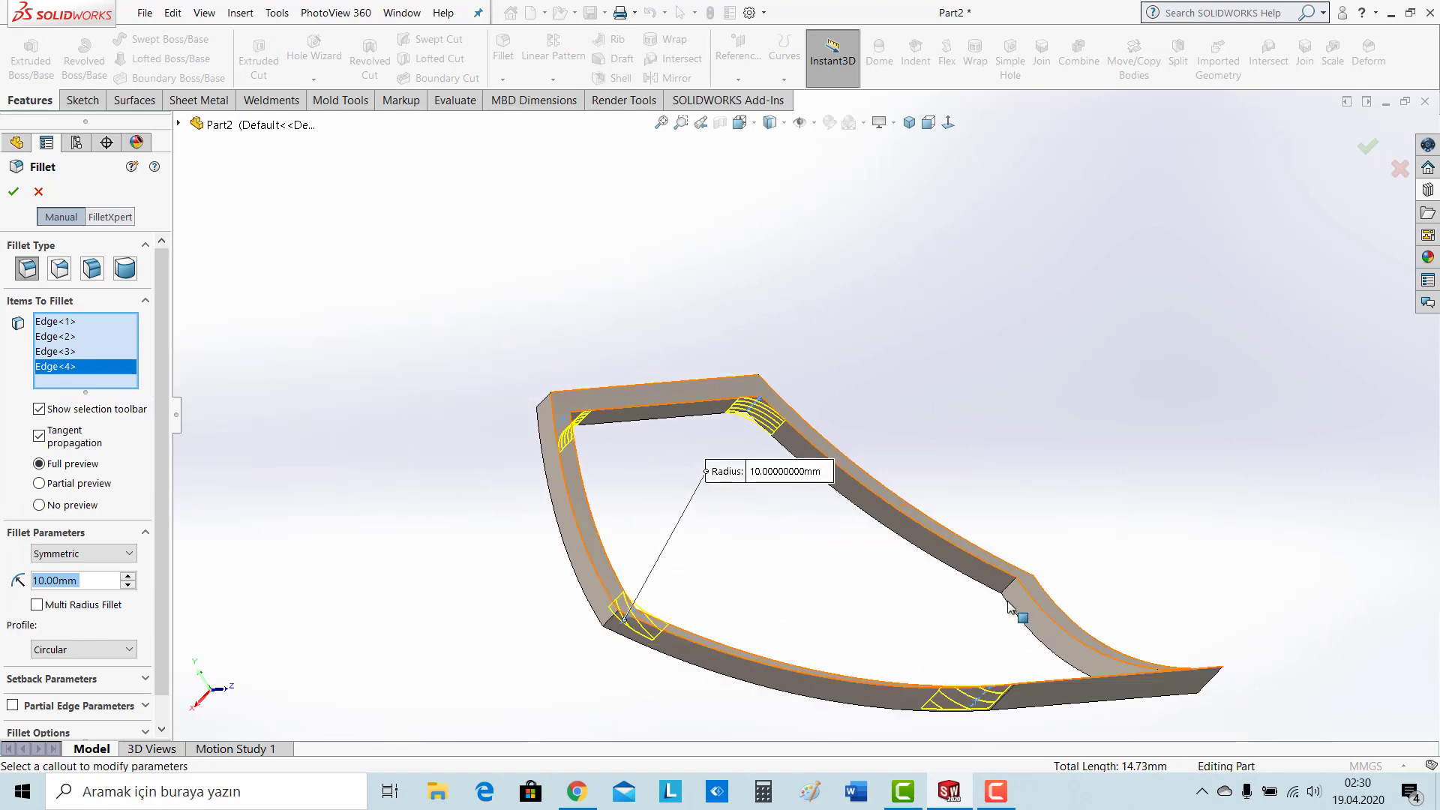
scroll(950, 476, "down", 6)
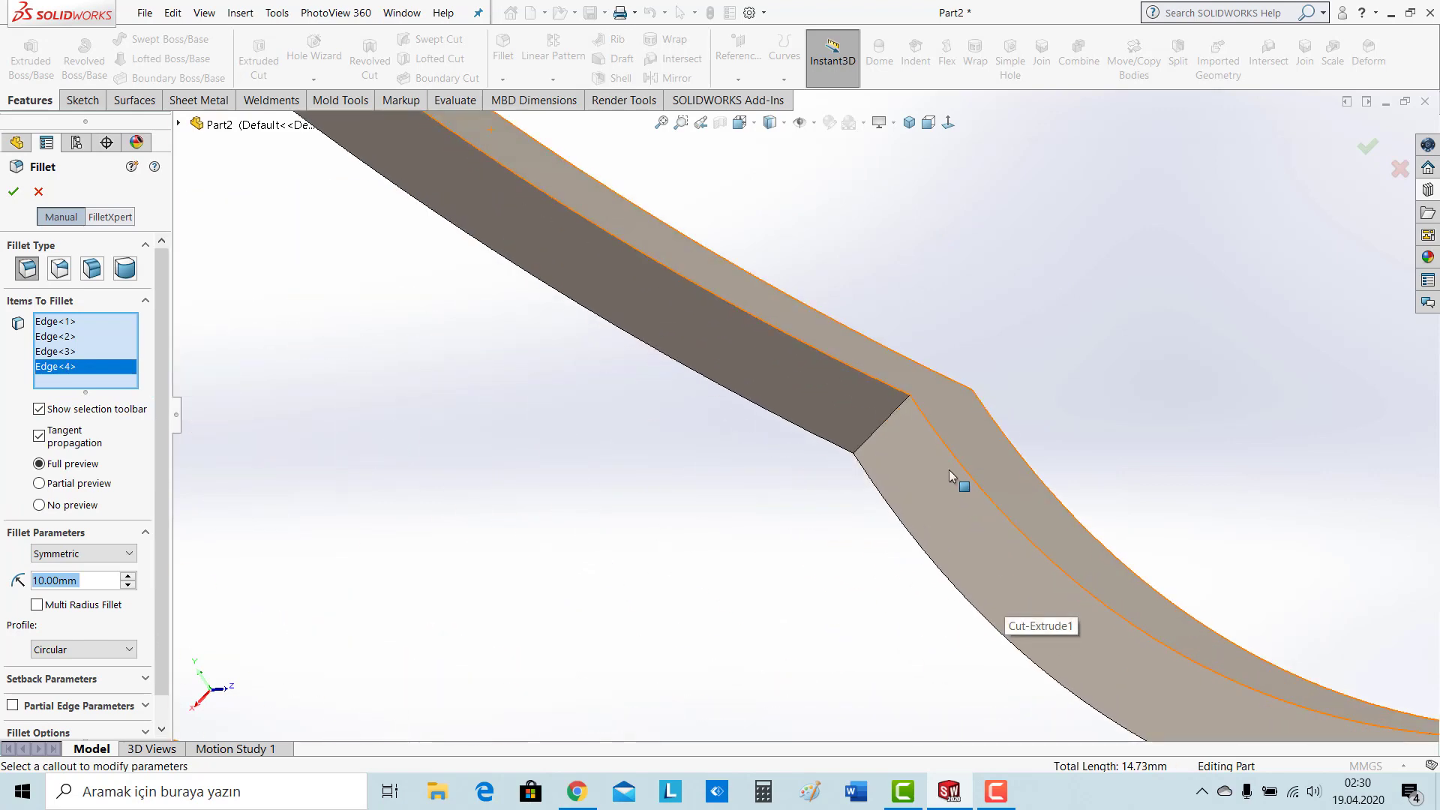
left_click(894, 418)
Add the ring's last inner corner edge and apply the 10 mm fillet to all six
scroll(863, 454, "up", 8)
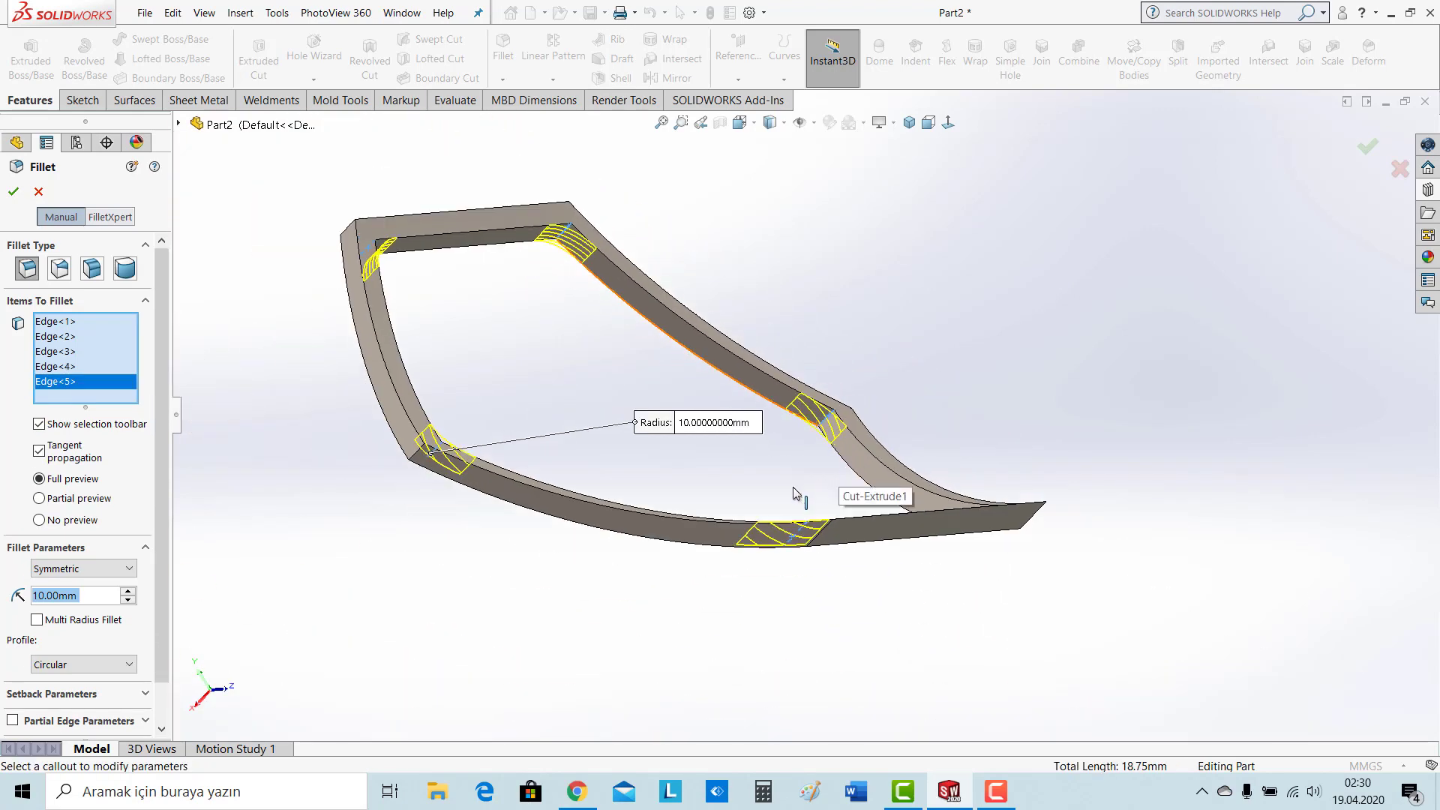
middle_click_drag(797, 492, 912, 660)
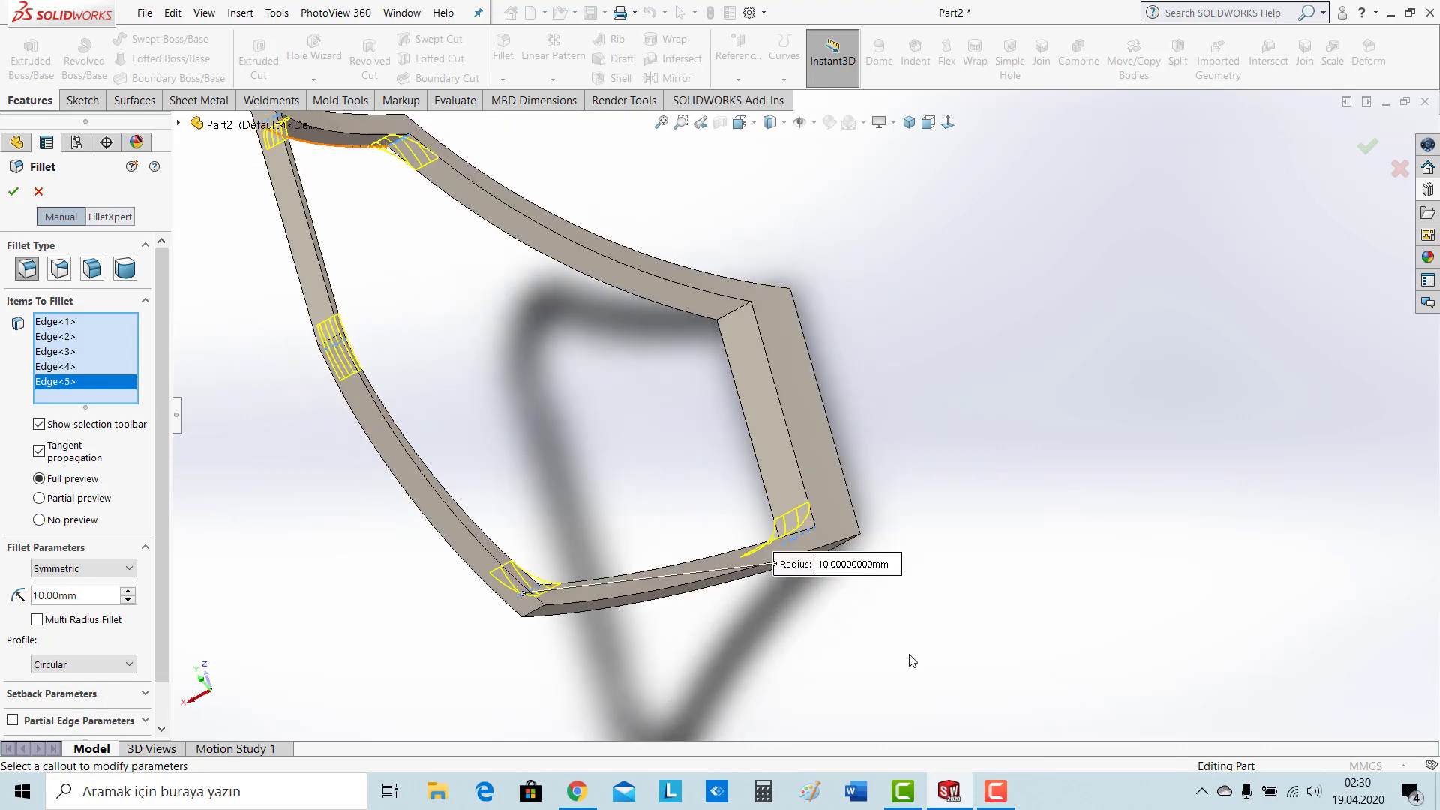
left_click(747, 322)
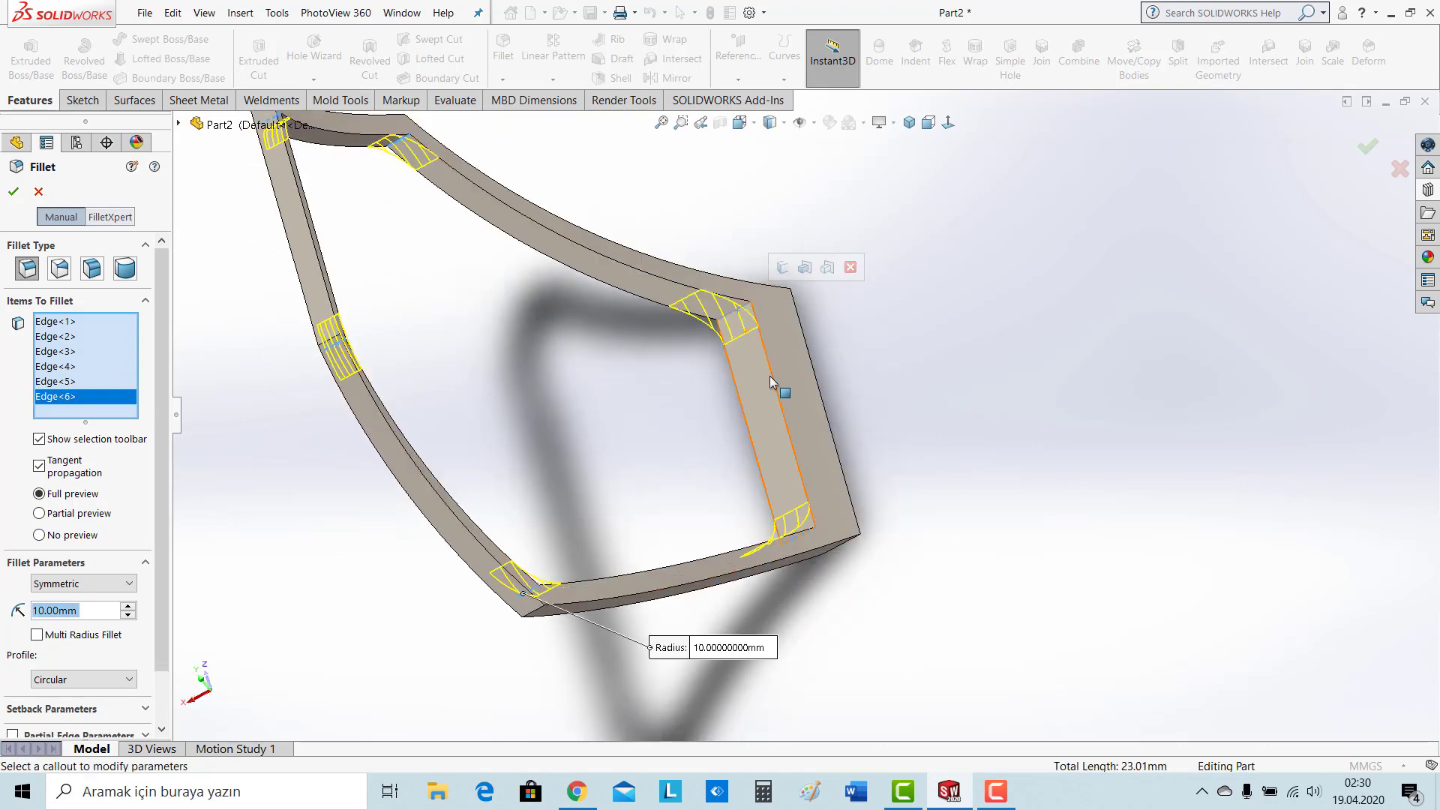
left_click(14, 192)
Start another 10 mm fillet and select three outer corner edges of the ring
key("ctrl+7")
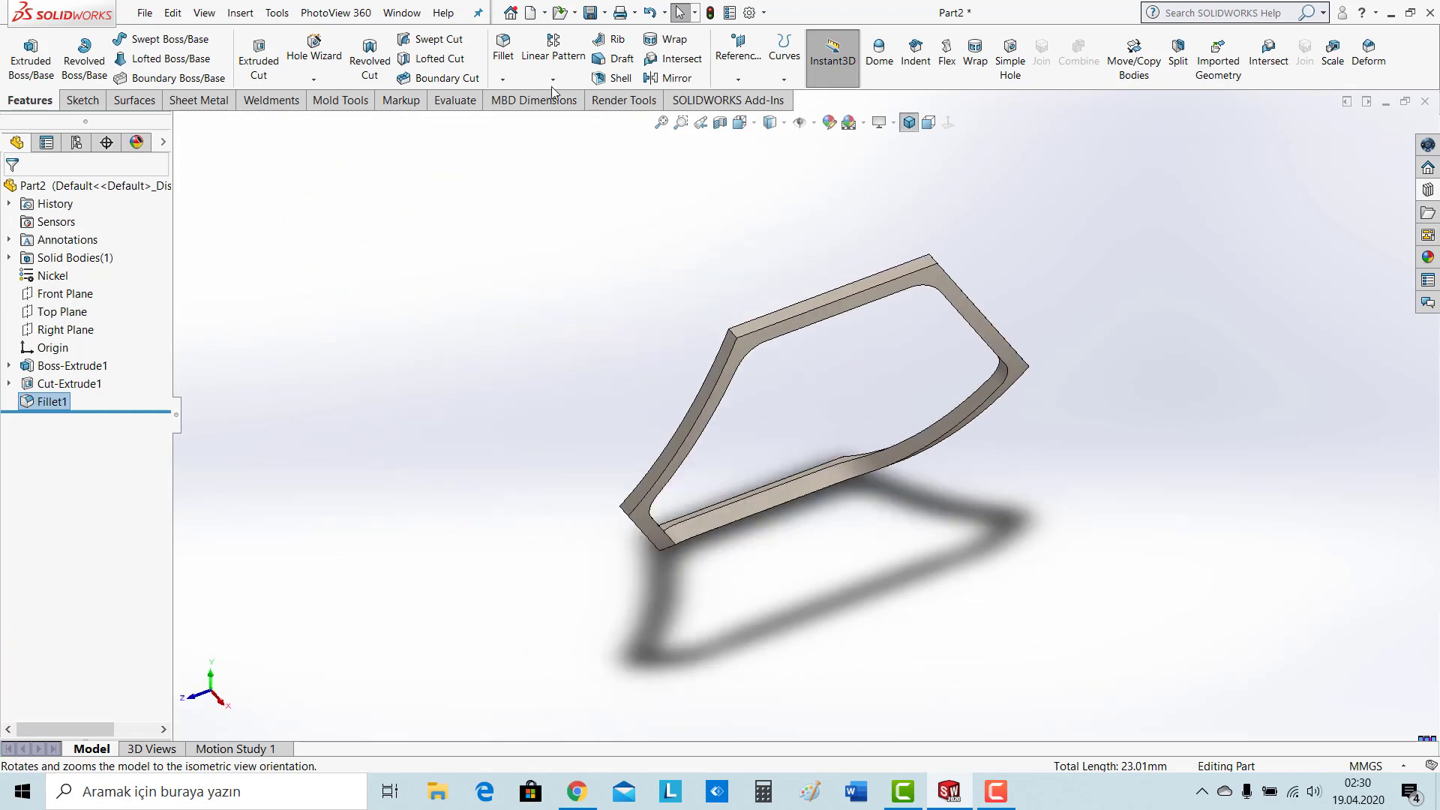
left_click(502, 45)
scroll(707, 342, "down", 5)
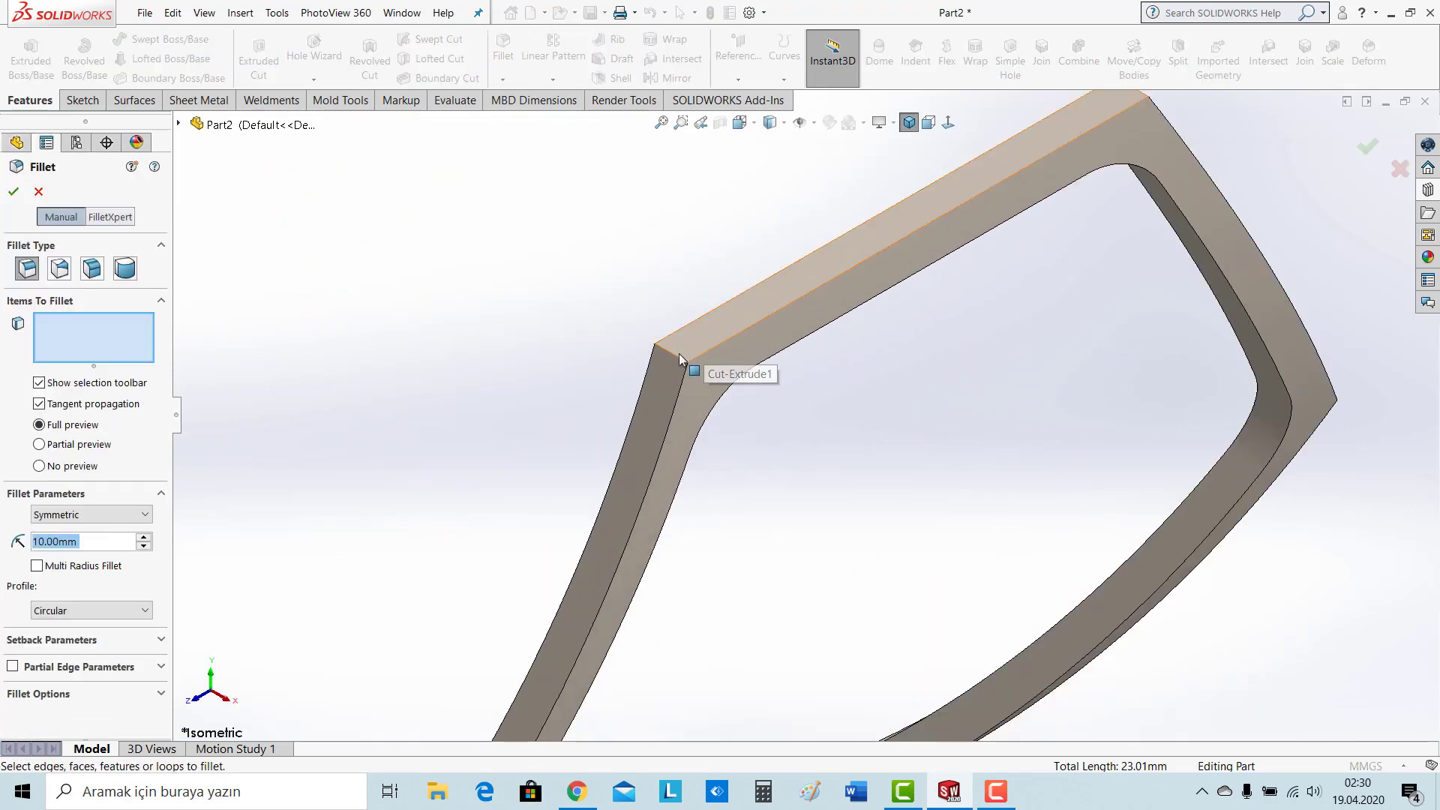
left_click(680, 357)
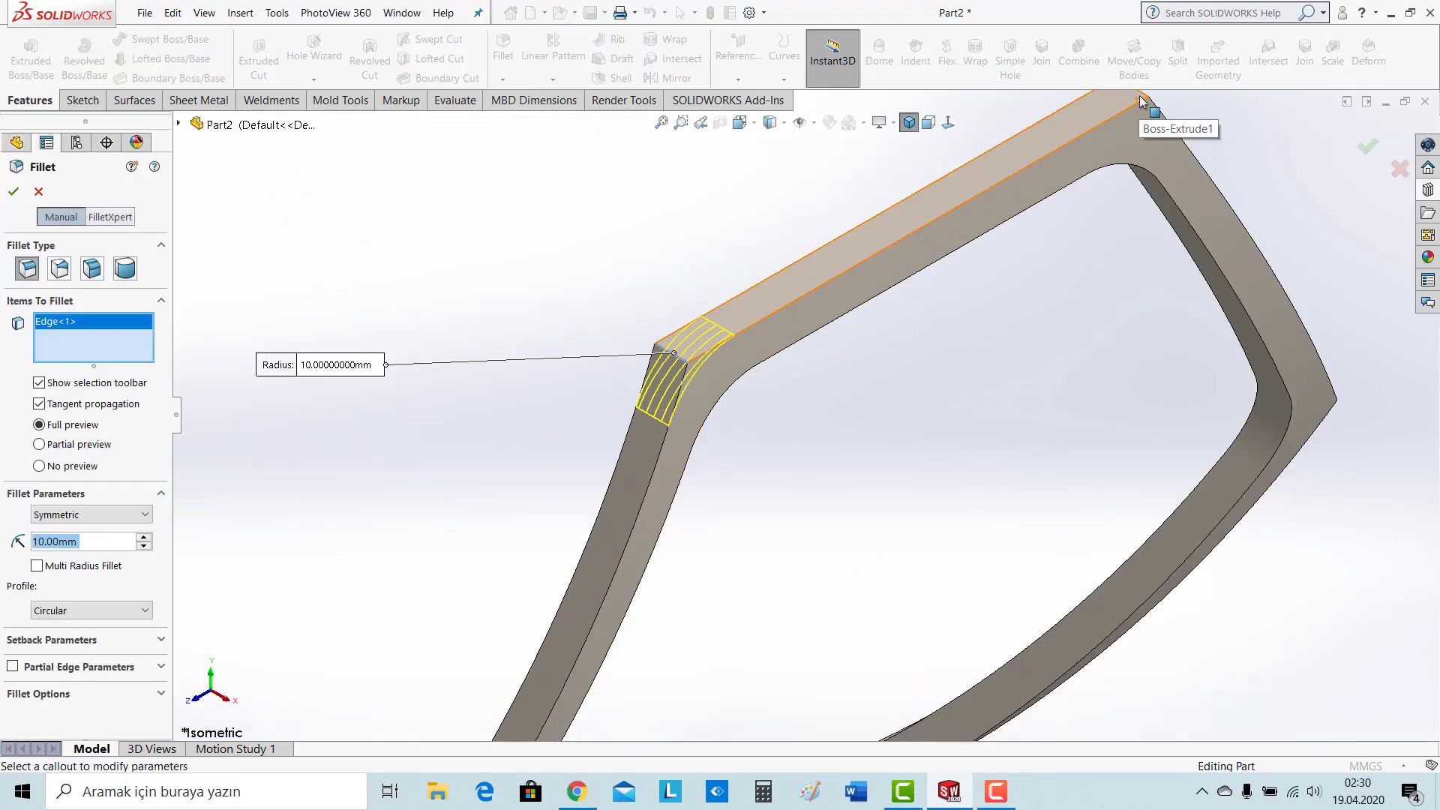
scroll(1140, 101, "up", 3)
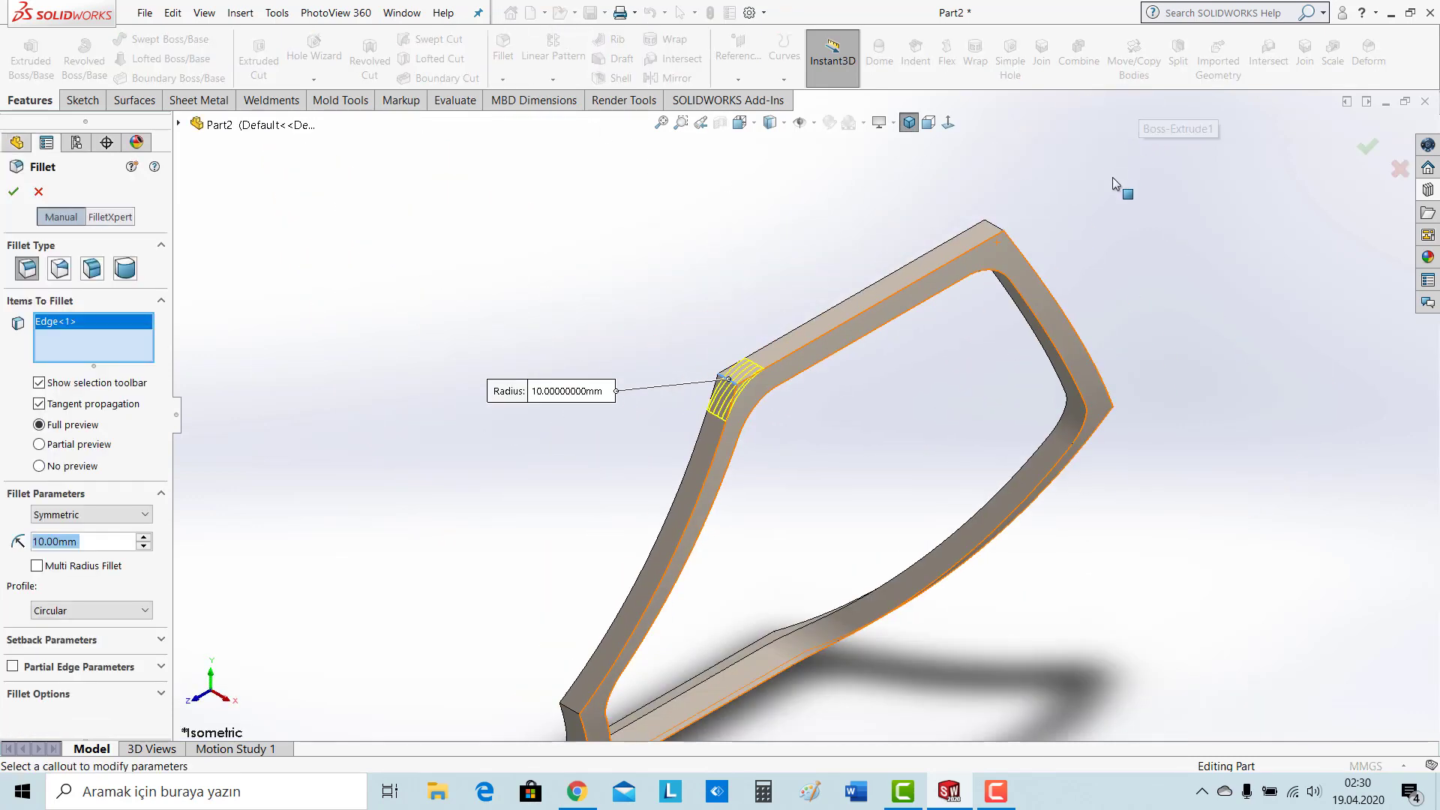
left_click(997, 235)
scroll(673, 503, "down", 6)
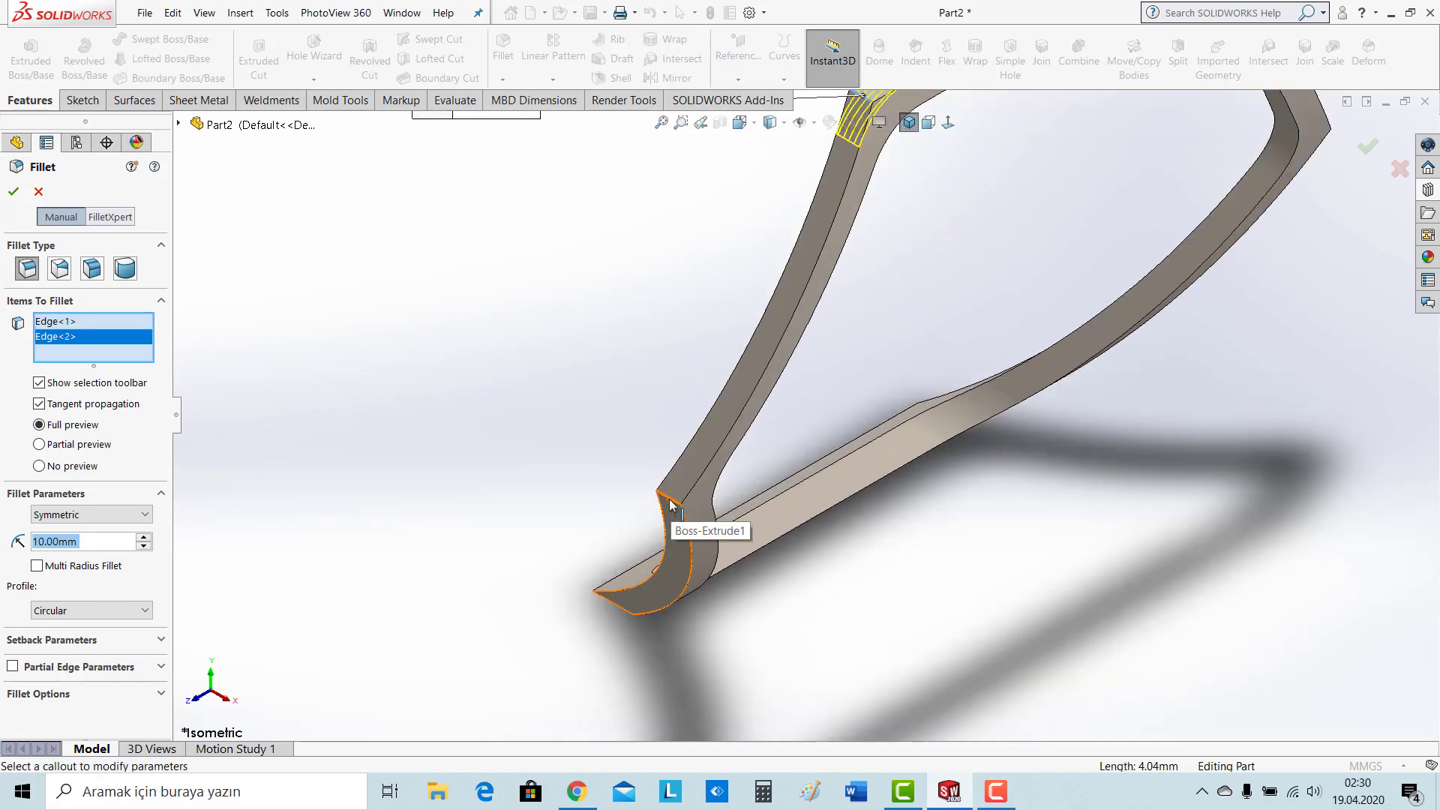
left_click(671, 504)
Add the remaining three outer corner edges of the ring and apply the 10 mm fillet
scroll(672, 504, "up", 4)
middle_click_drag(508, 524, 492, 504)
scroll(594, 540, "up", 3)
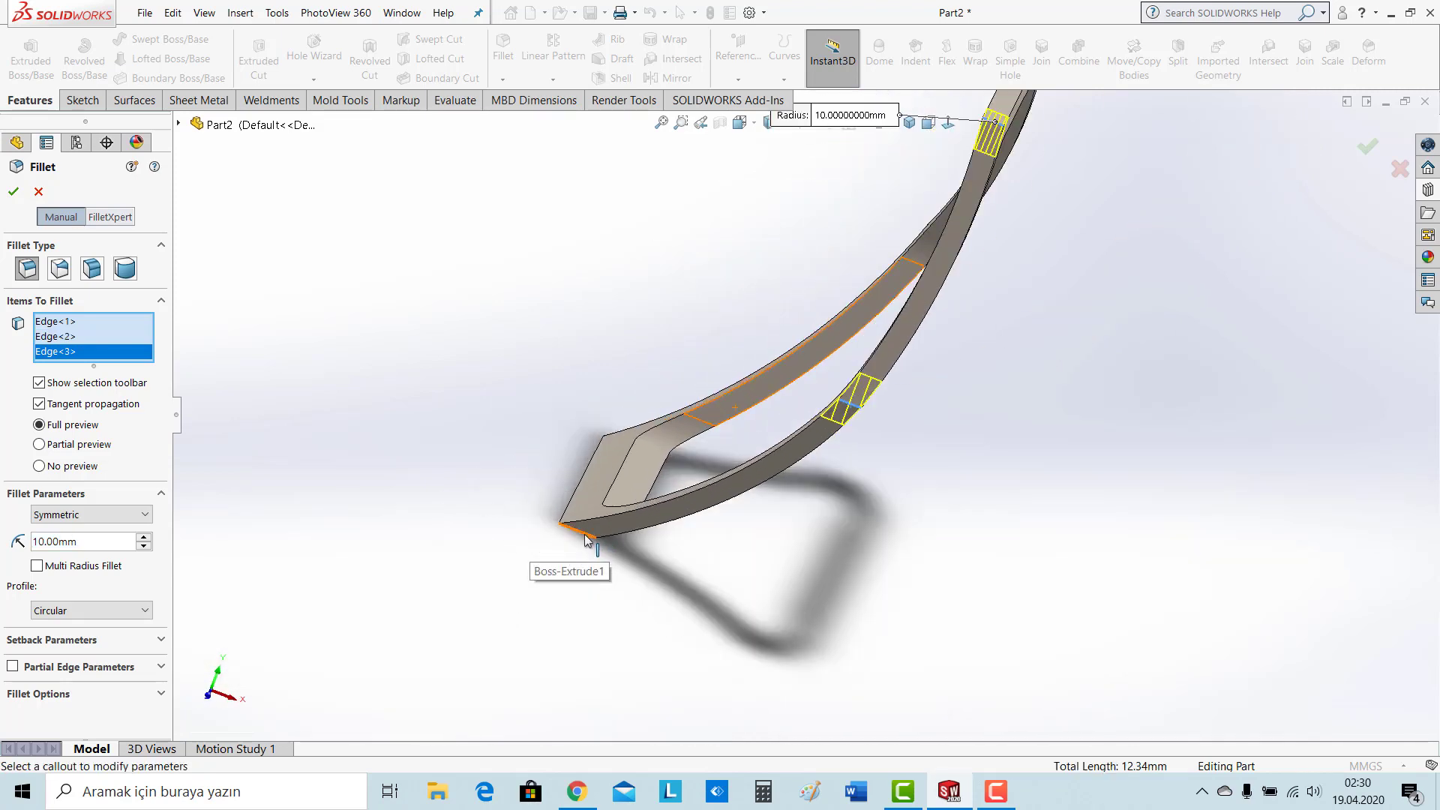
left_click(587, 538)
middle_click_drag(473, 489, 563, 467)
scroll(476, 396, "down", 6)
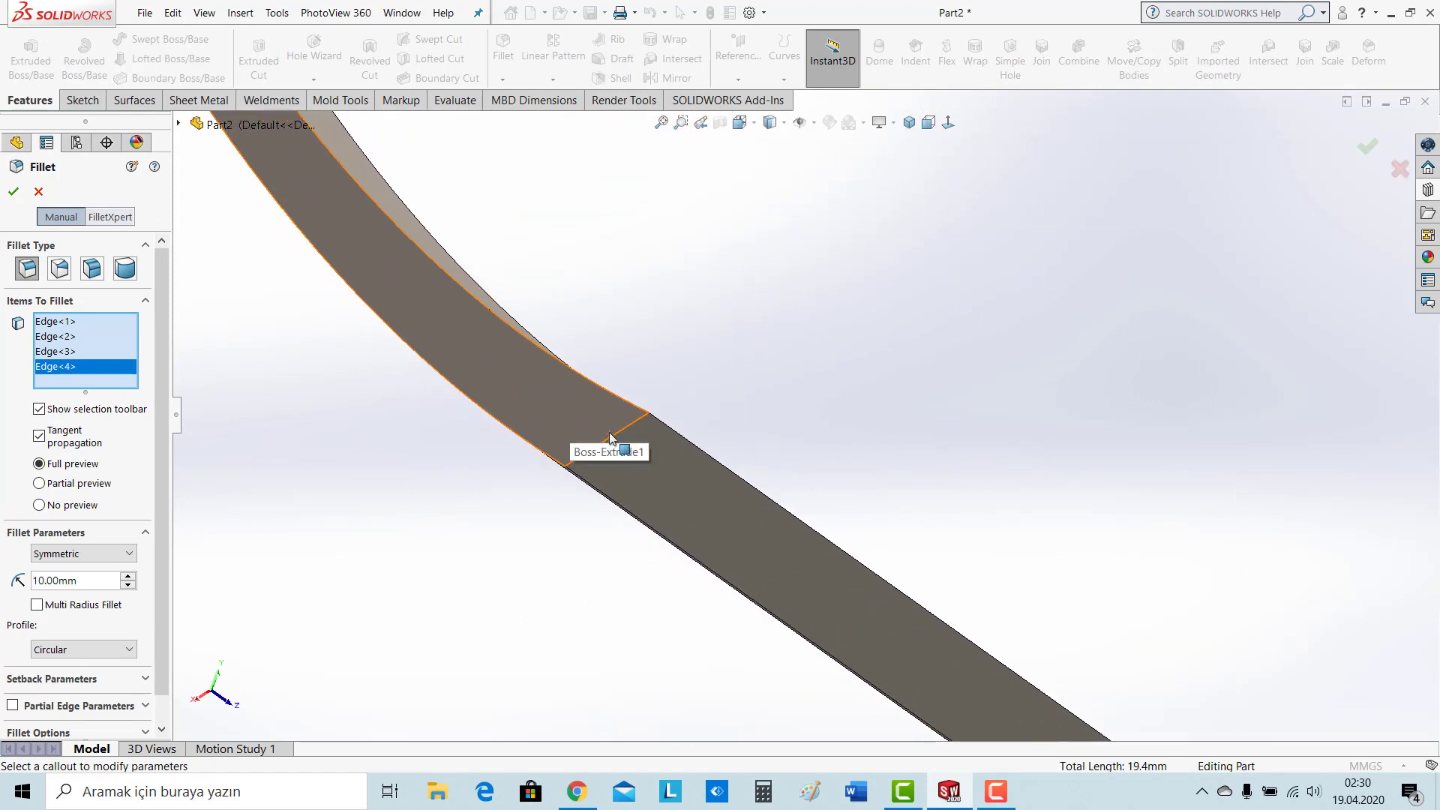
left_click(614, 439)
scroll(692, 384, "up", 5)
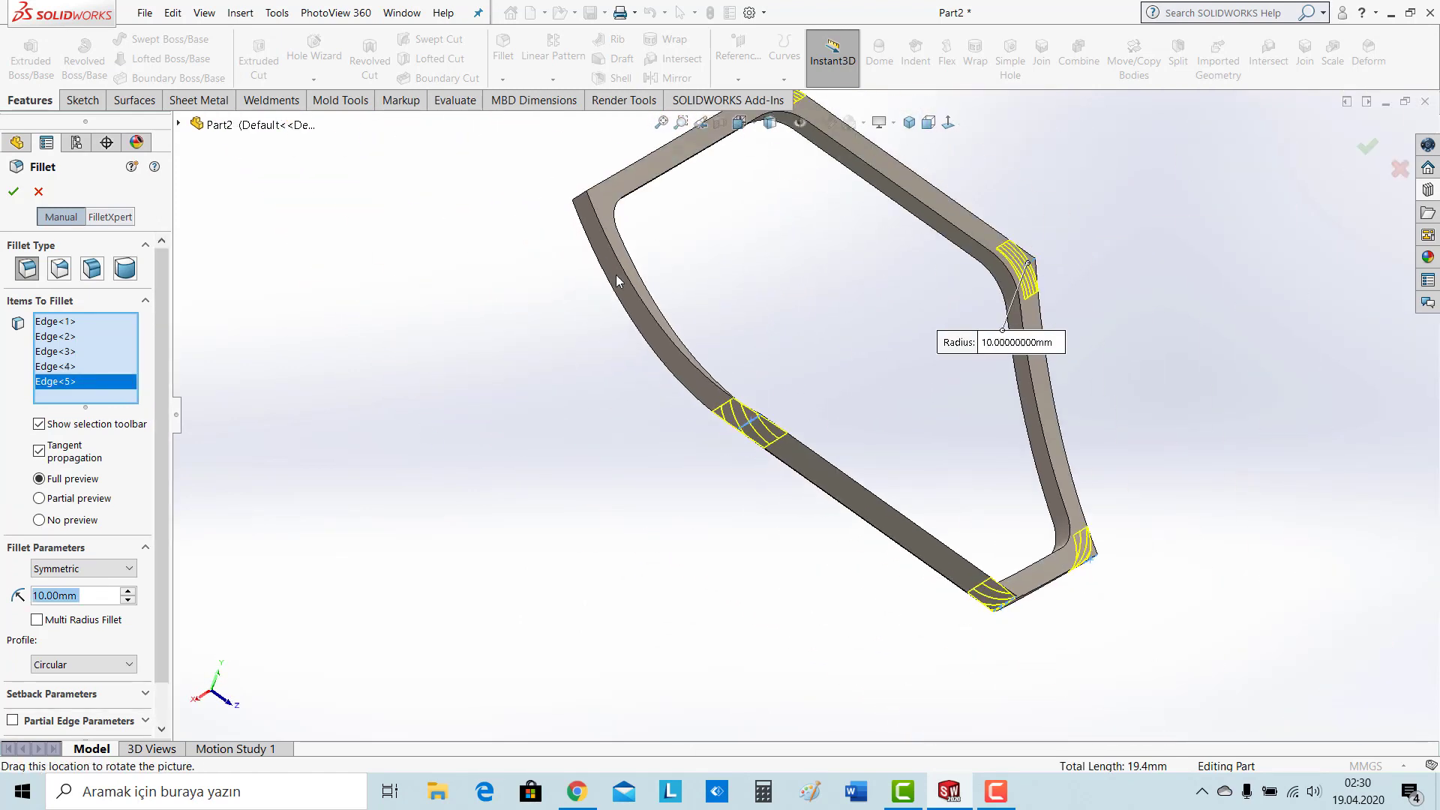
scroll(609, 231, "down", 5)
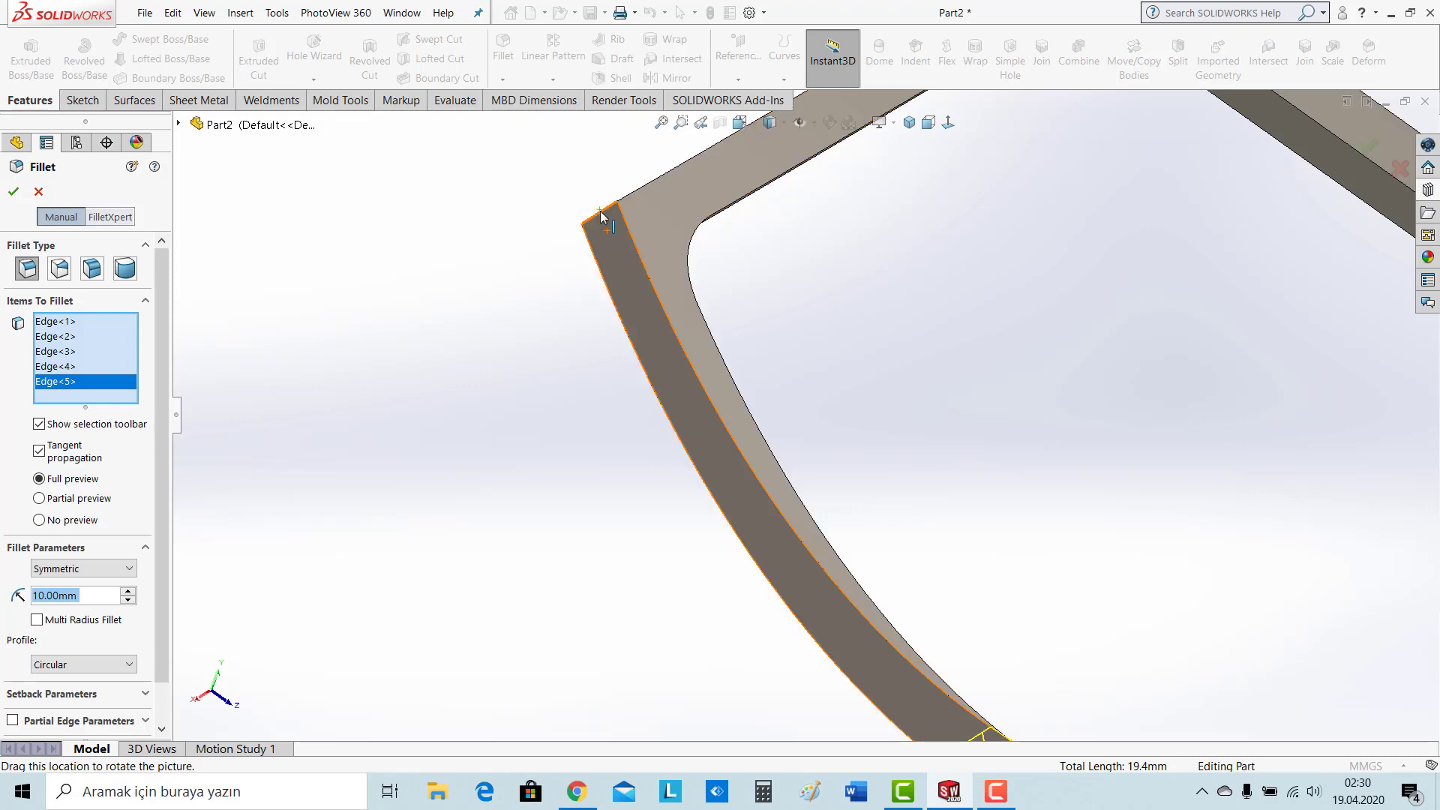
left_click(601, 217)
left_click(14, 193)
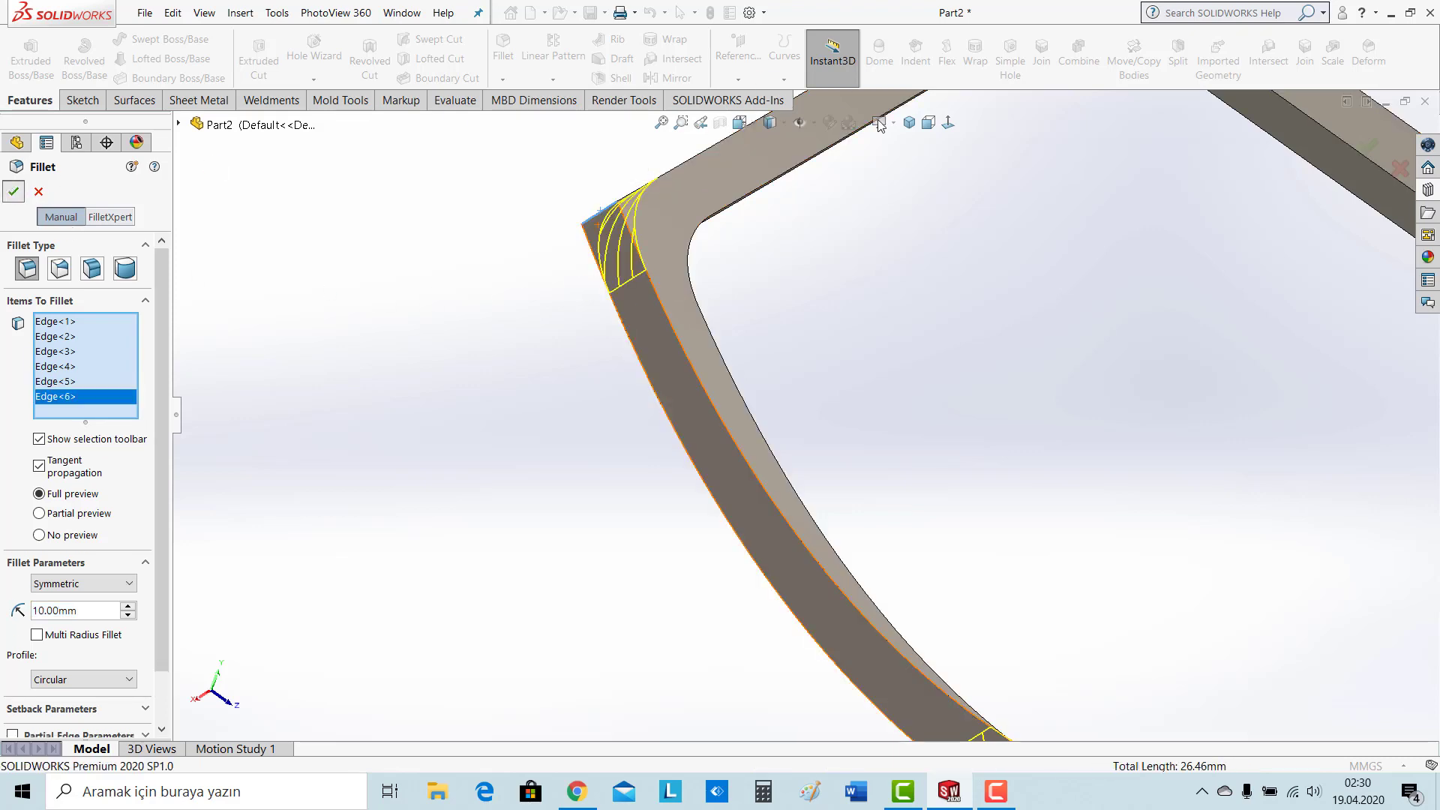
Fillet the edges of the ring's two opposite curved faces with a 1.5 mm radius
left_click(909, 124)
left_click(711, 312)
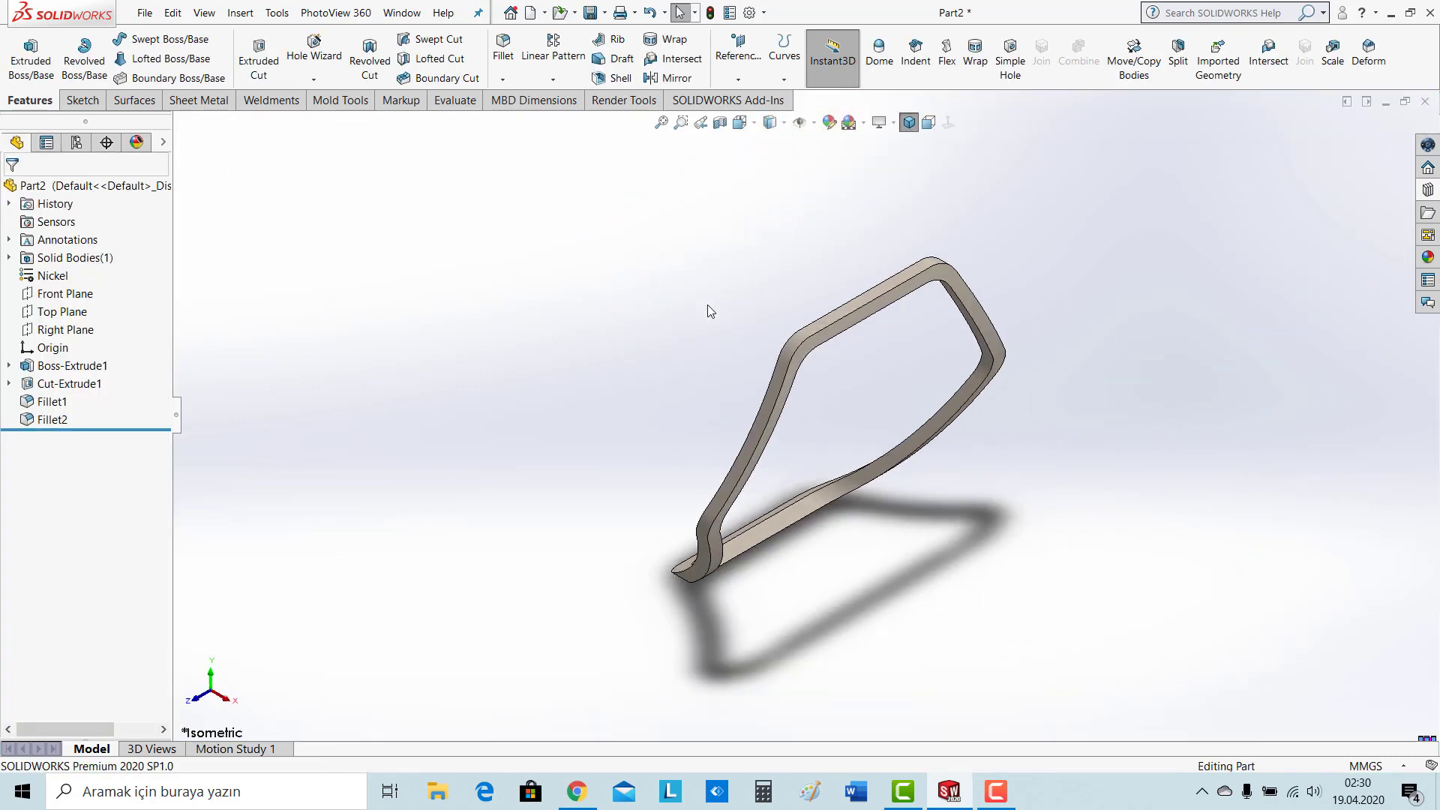
left_click(502, 50)
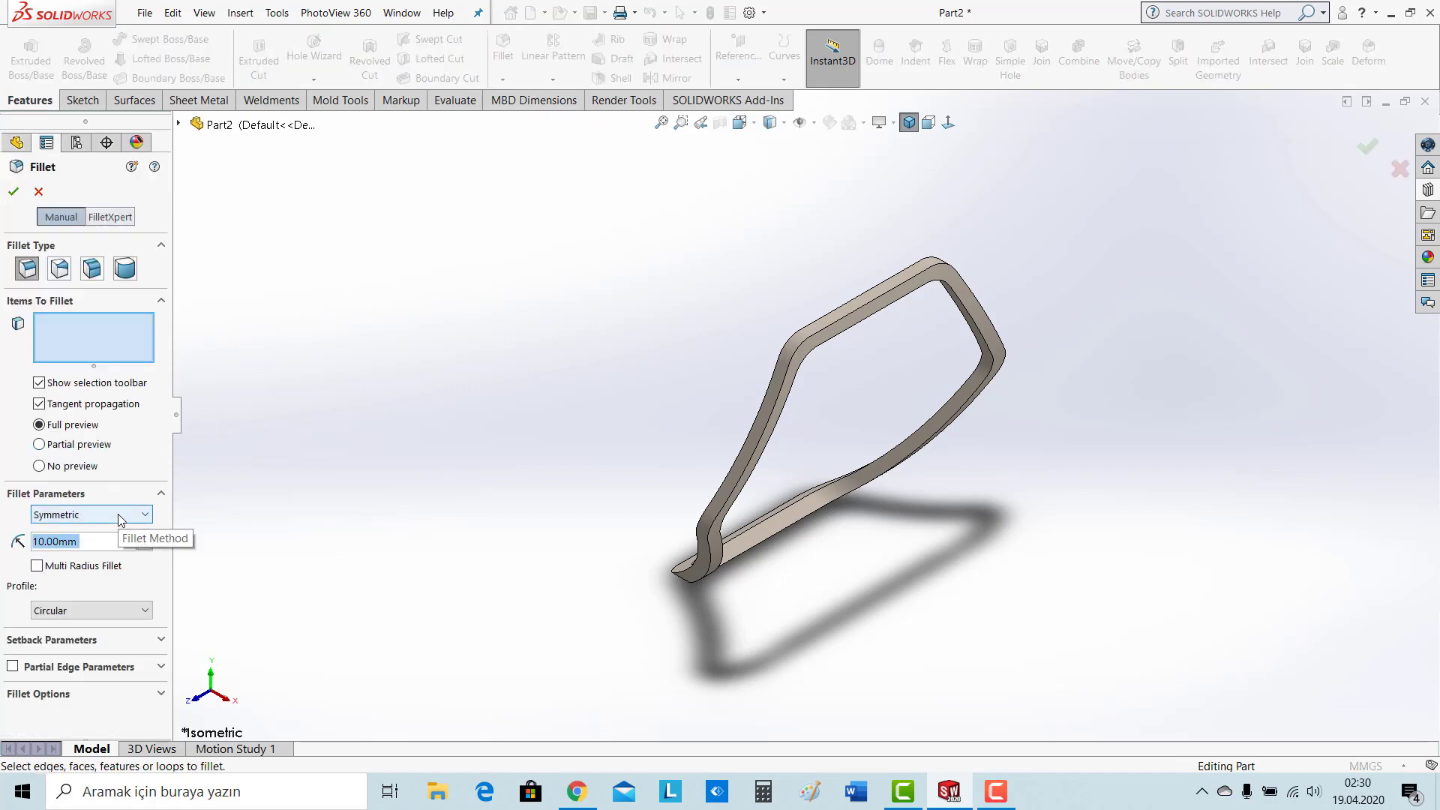
type("1.5")
key("Return")
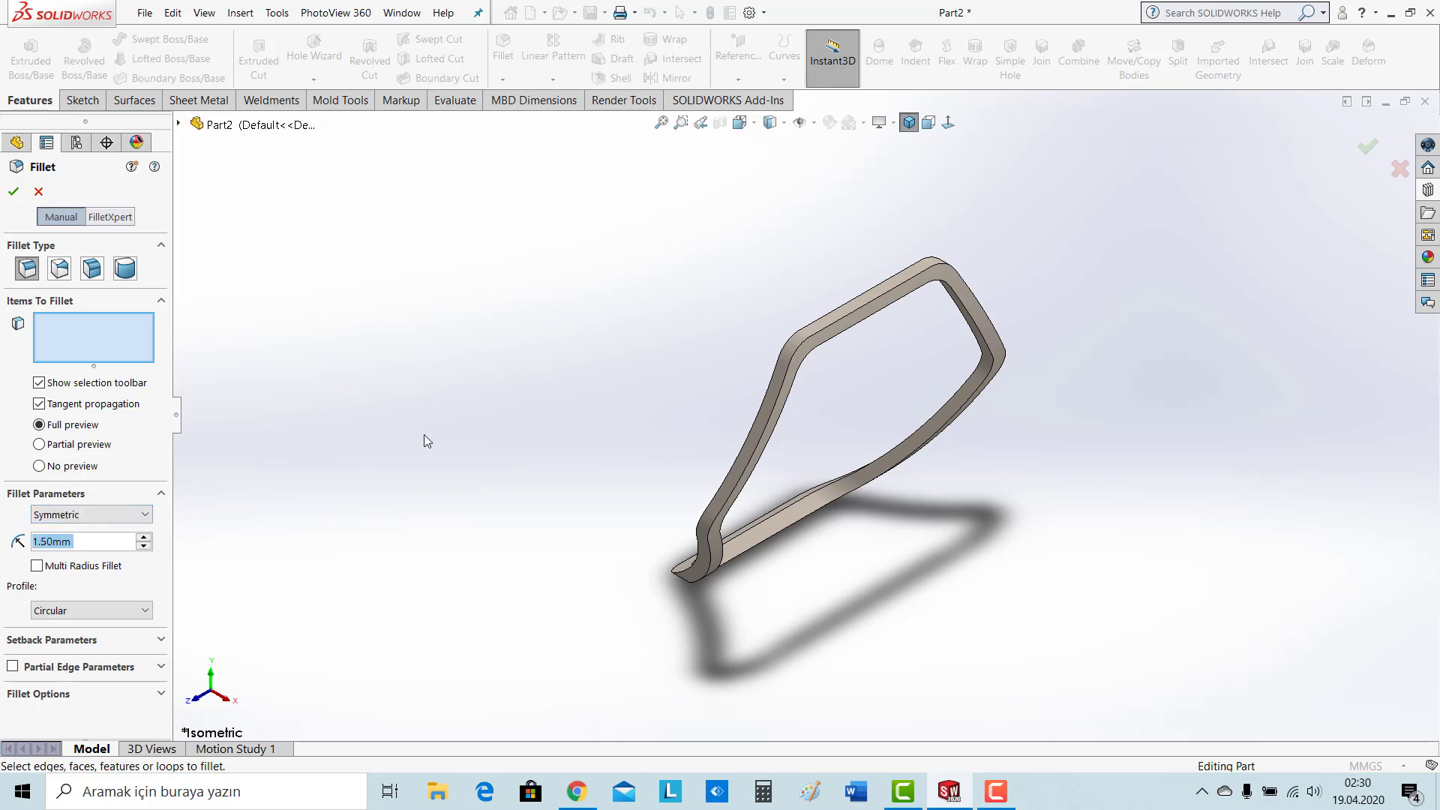
scroll(885, 307, "down", 5)
left_click(814, 303)
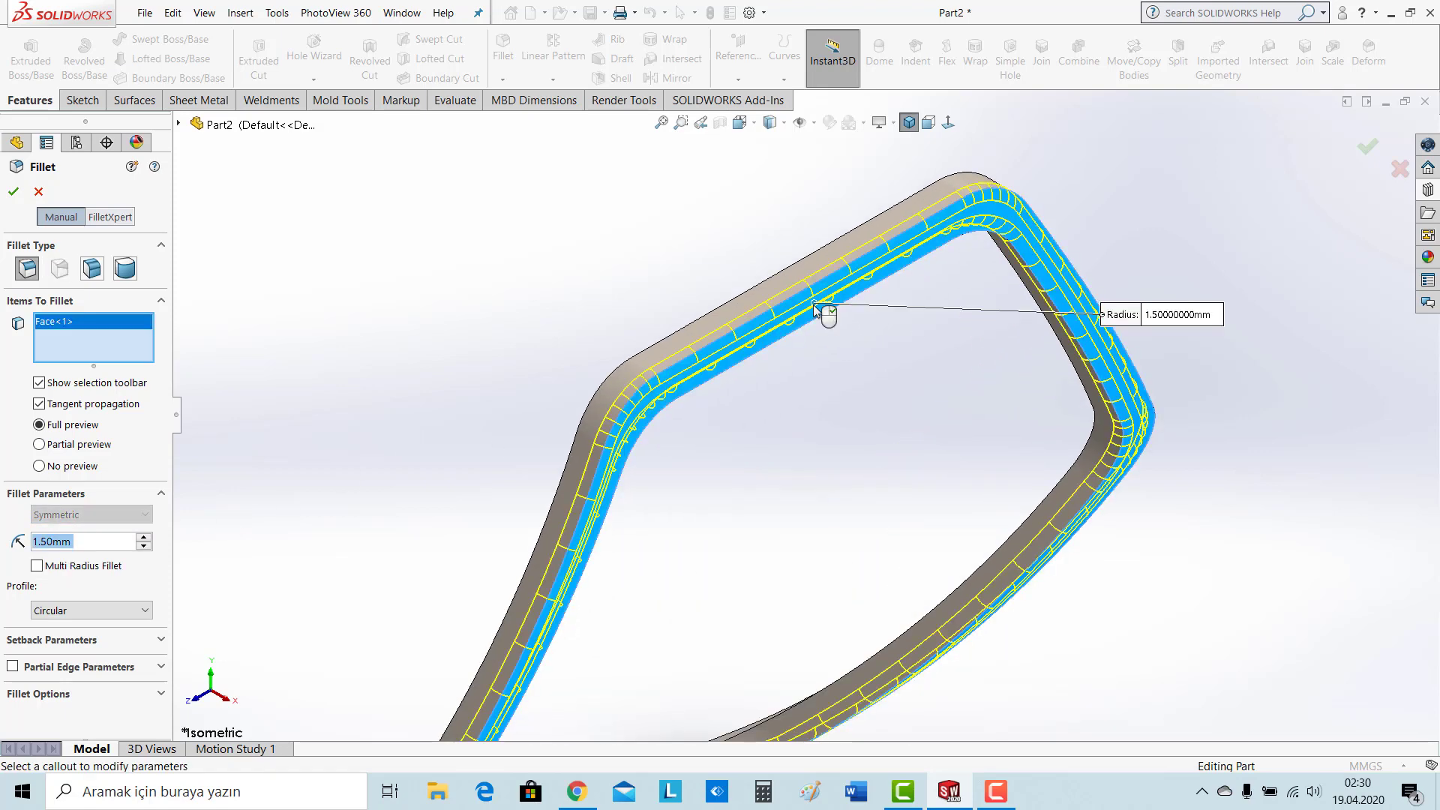
middle_click_drag(586, 348, 484, 313)
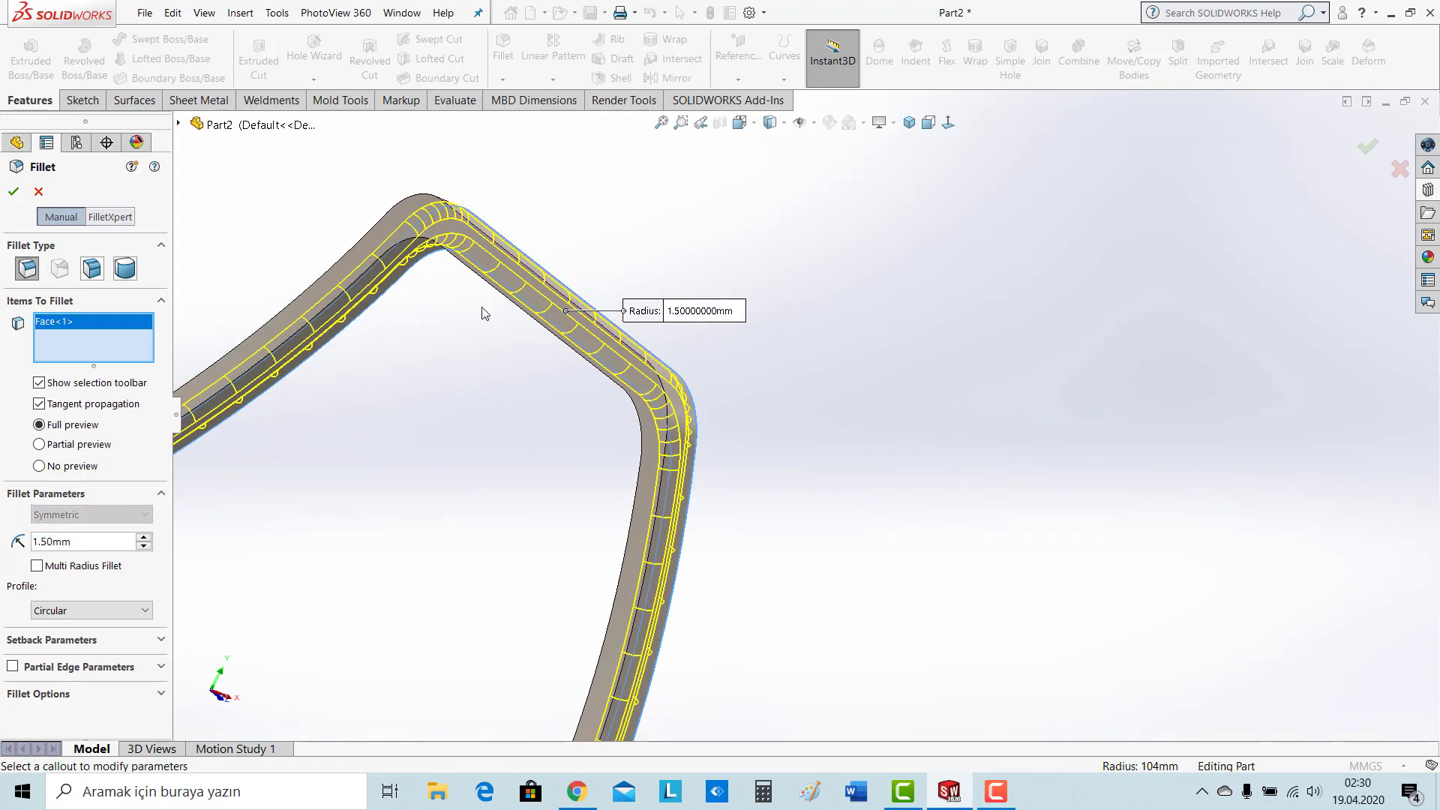
left_click(386, 223)
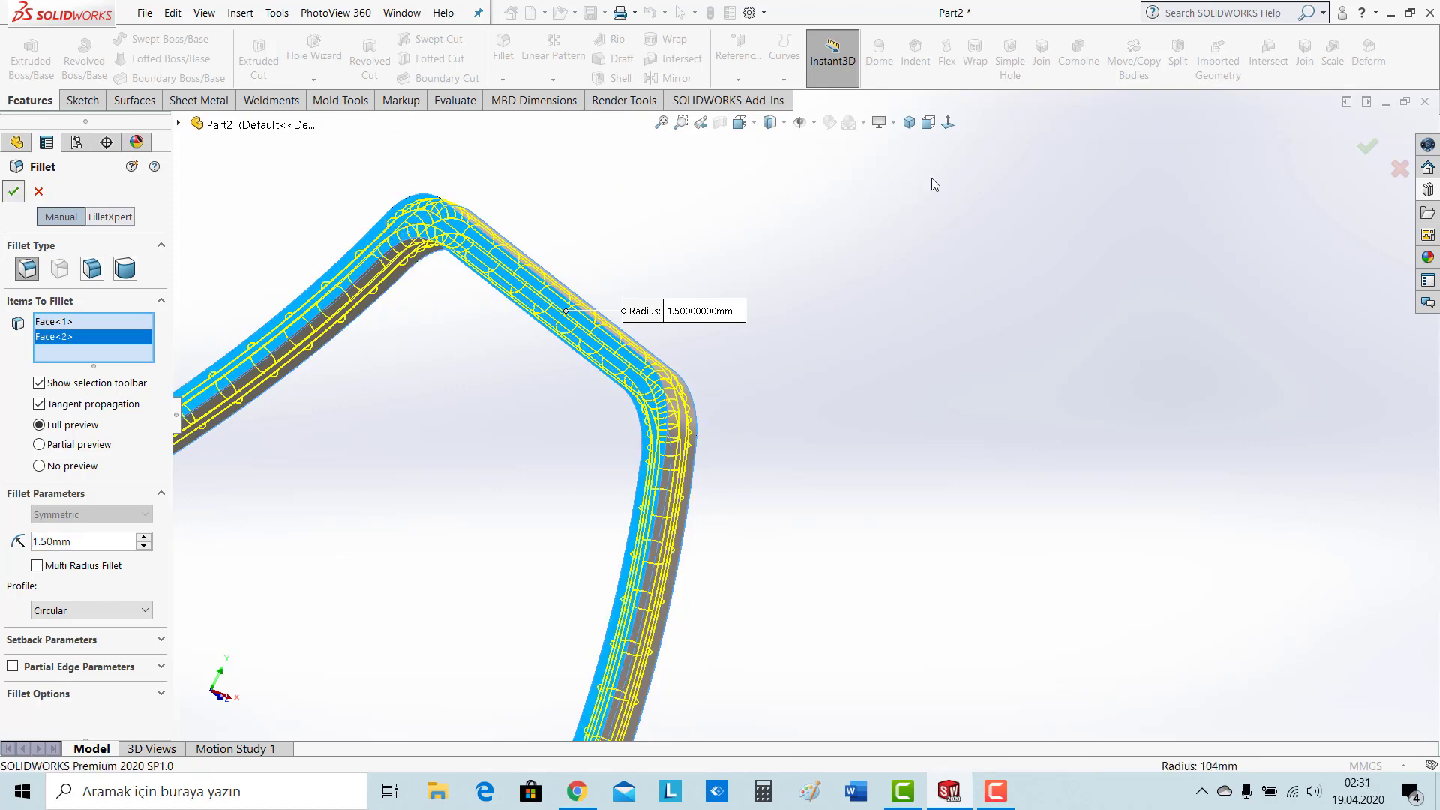
key("Return")
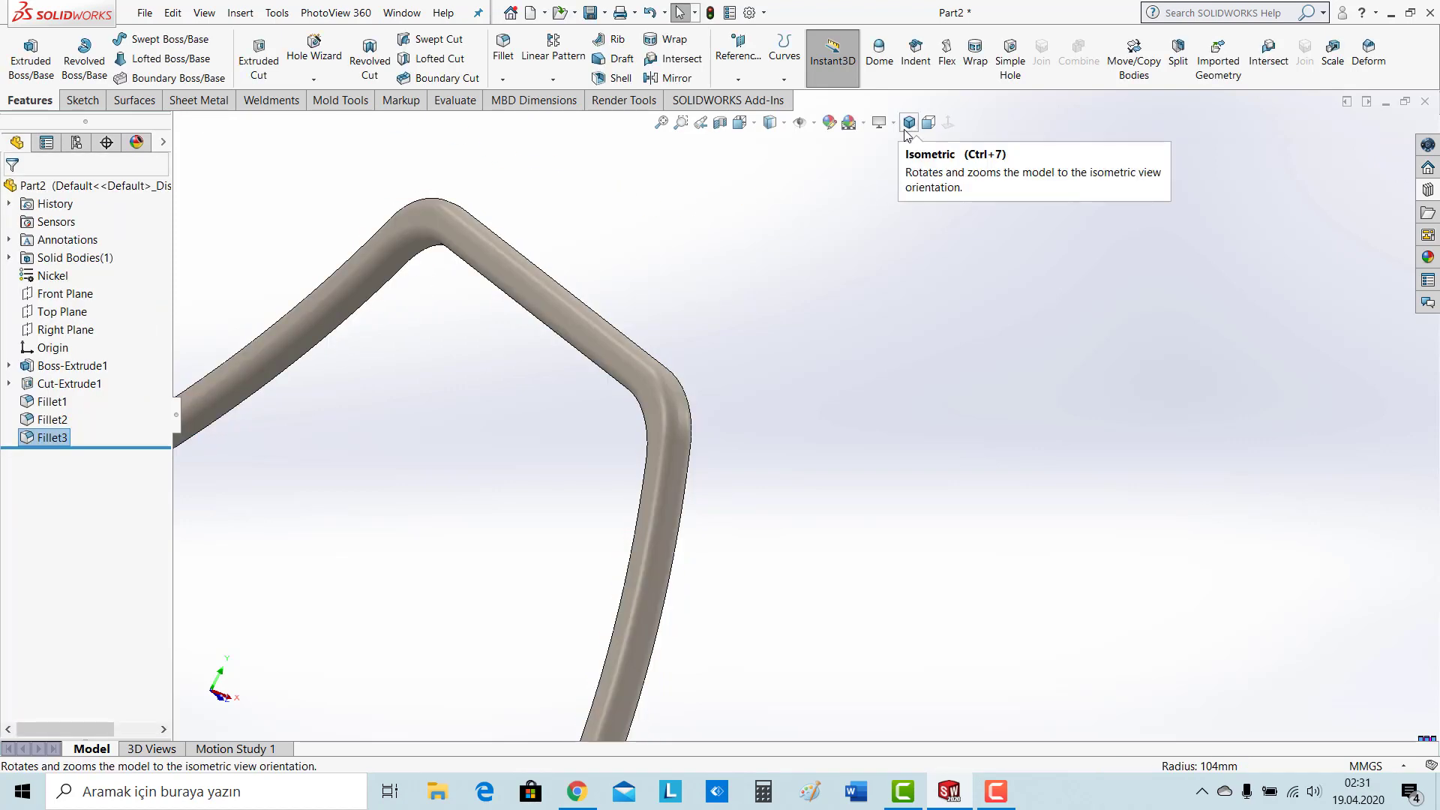
left_click(908, 123)
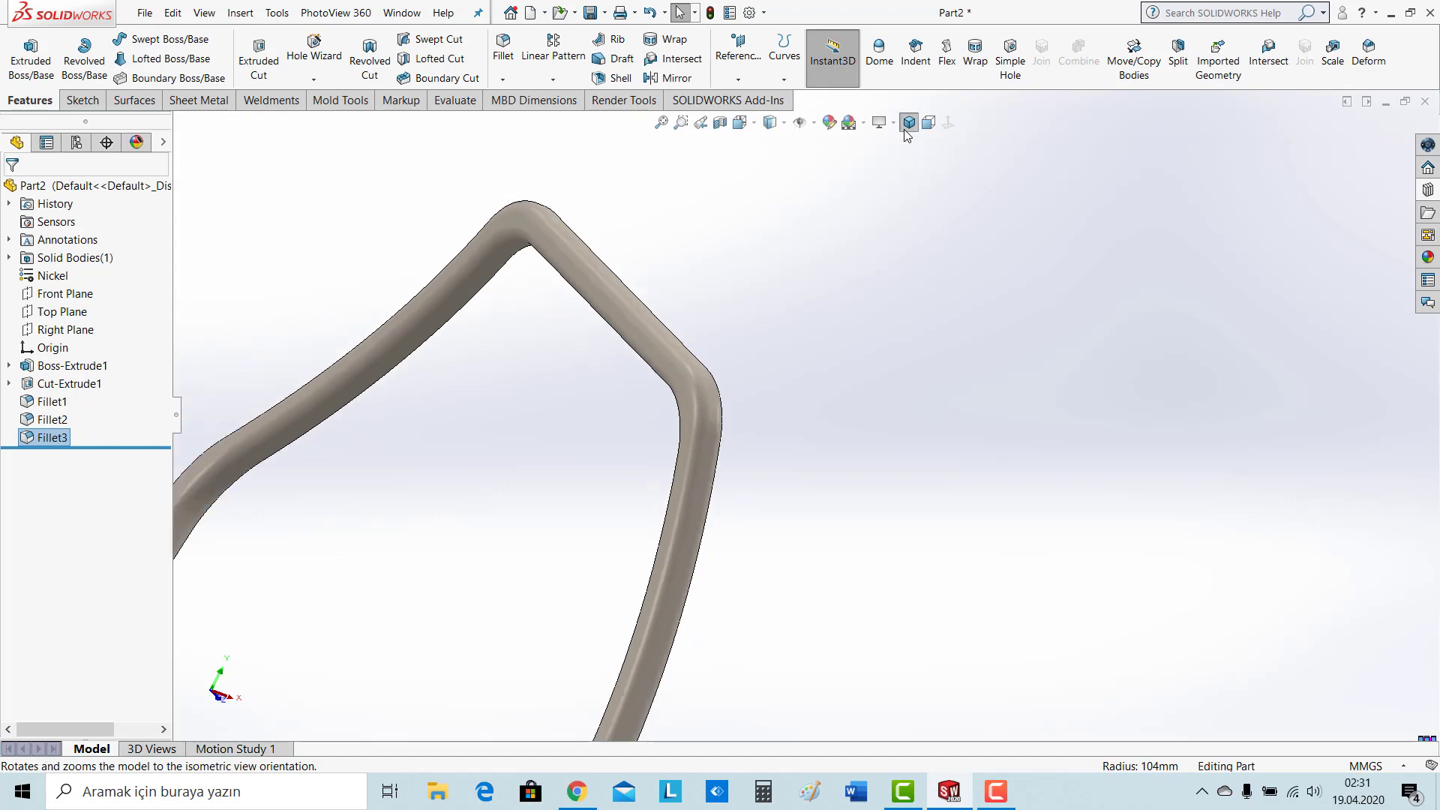
Sketch a vertical centerline about 51 mm long on the Front Plane, on the concave side of the ring
left_click(69, 294)
left_click(150, 277)
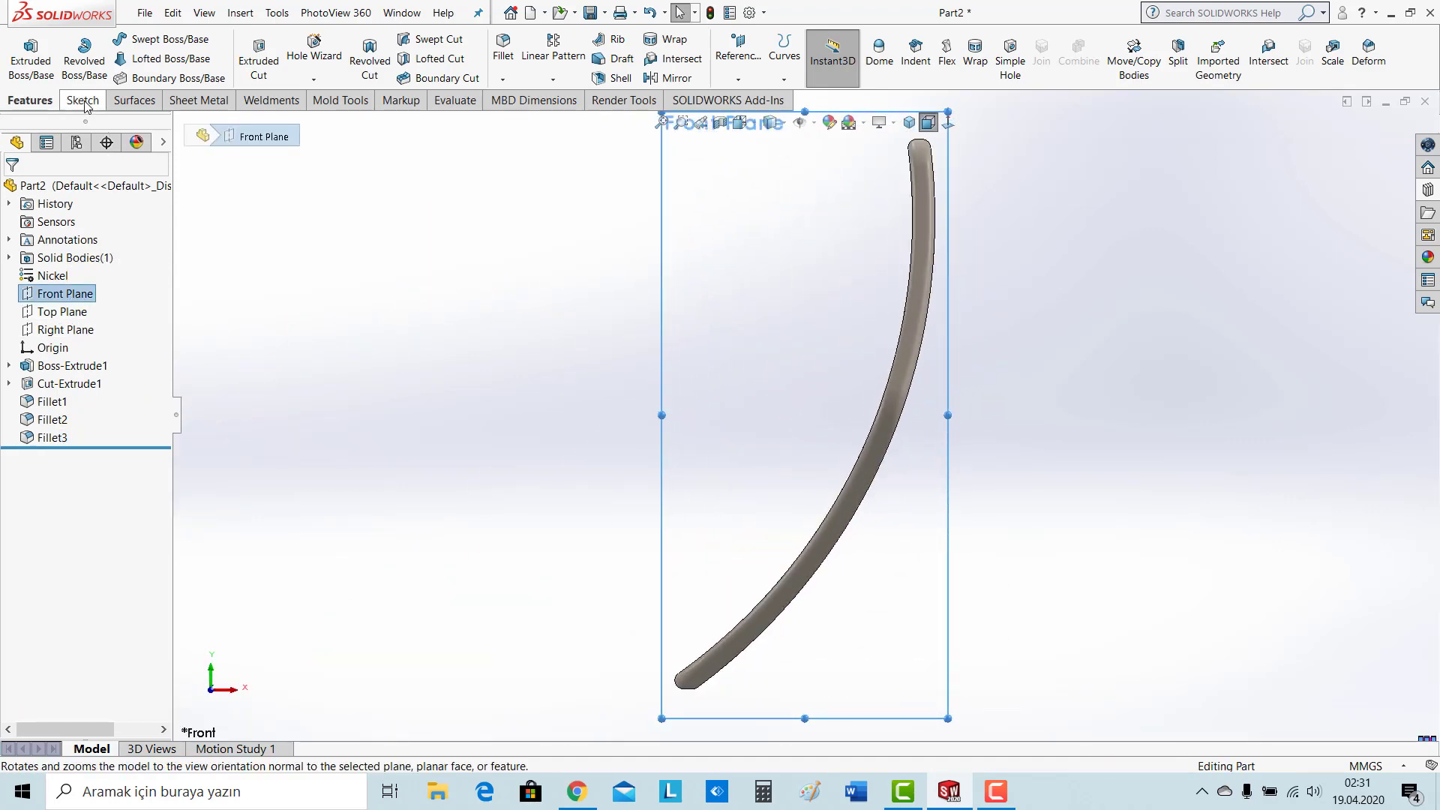
left_click(155, 39)
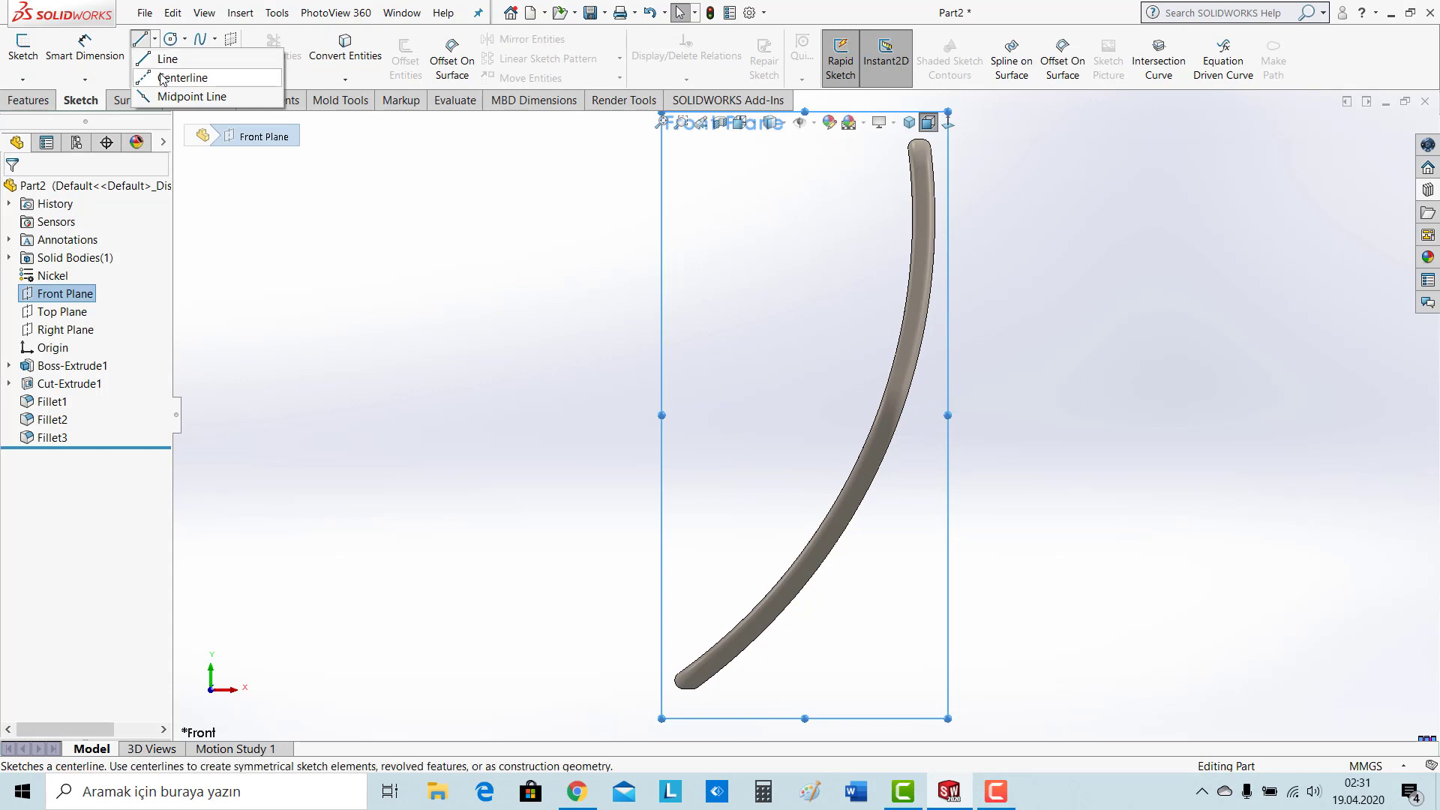
left_click(177, 75)
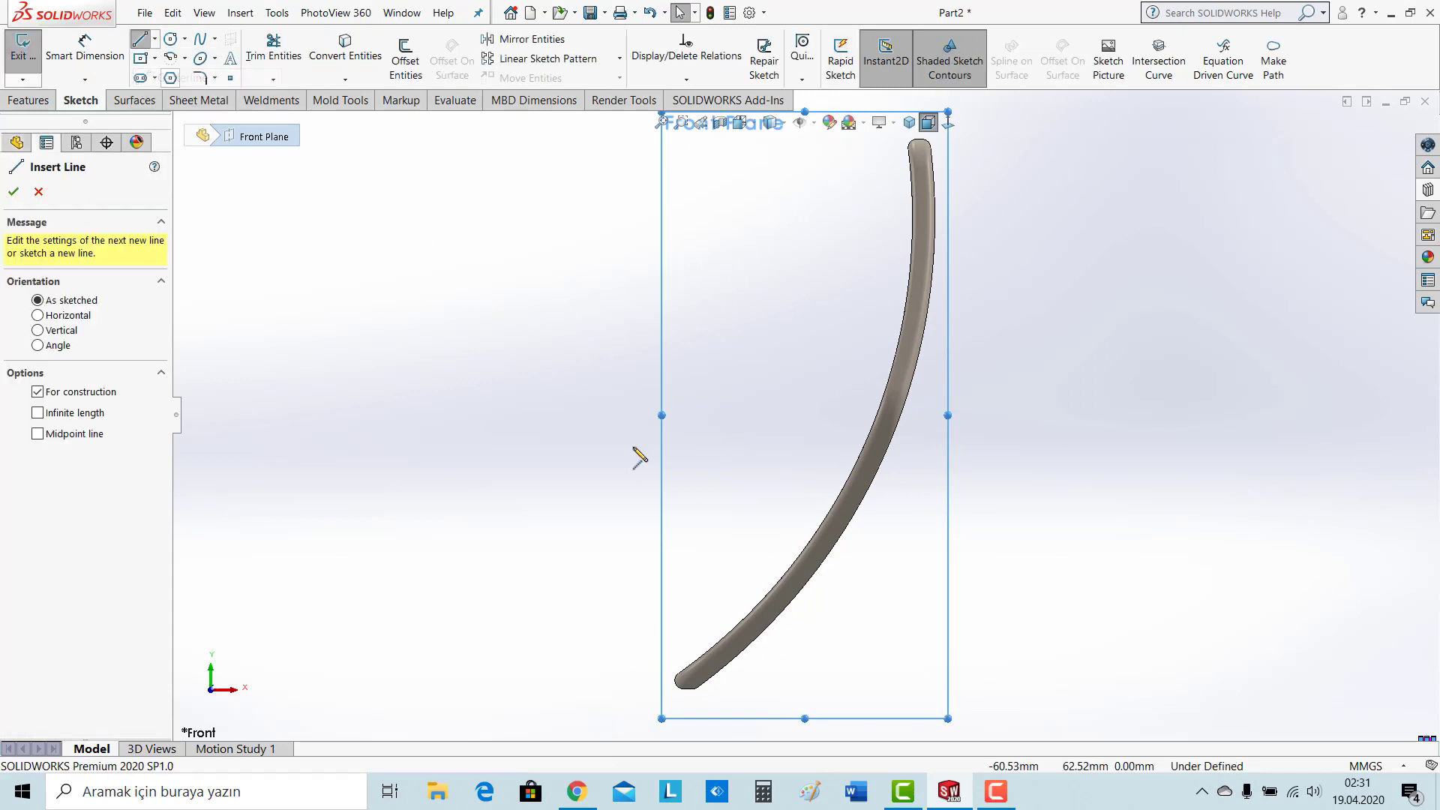
left_click(640, 536)
left_click(640, 398)
key("Escape")
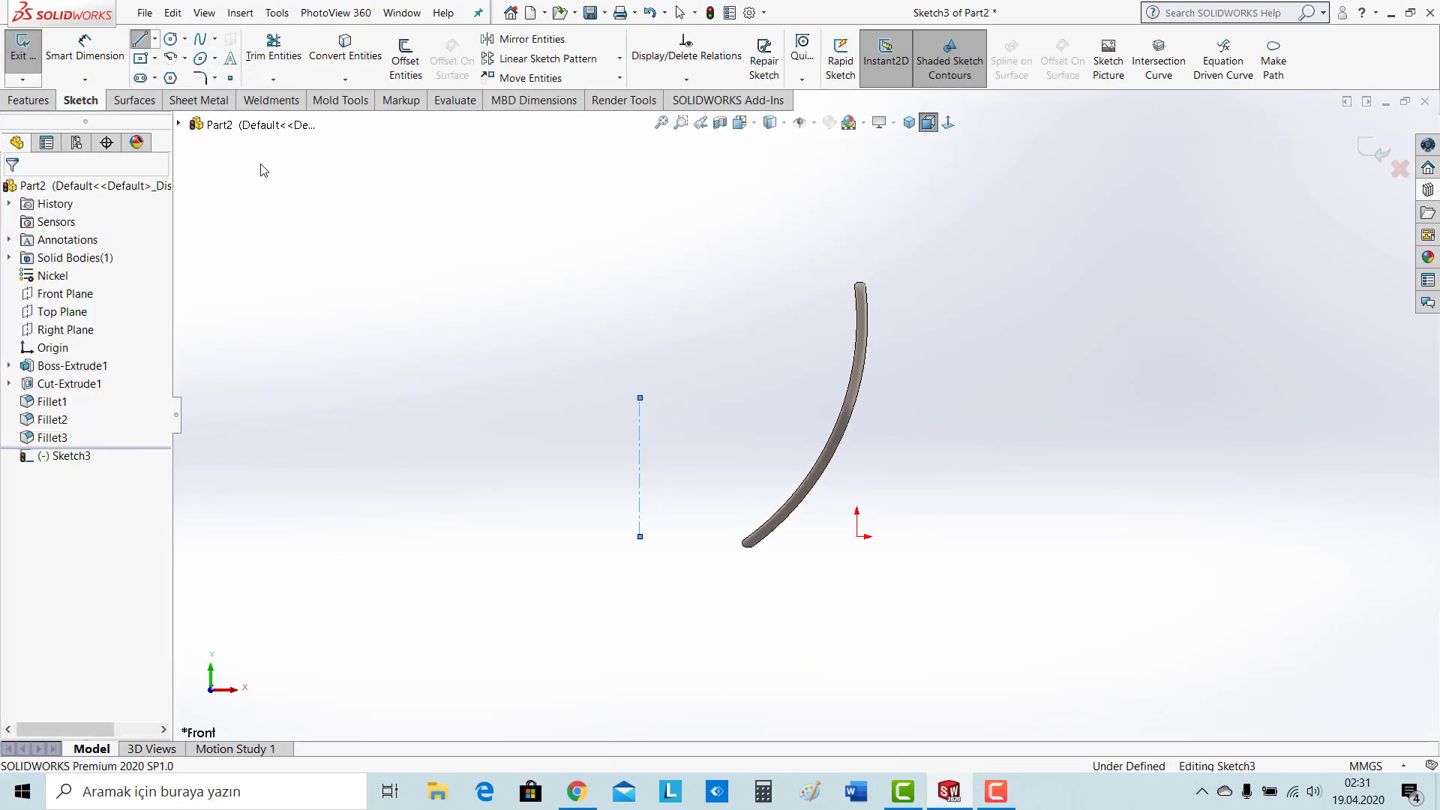
Dimension the centerline's horizontal distance from the origin as 90 mm and finish the sketch
left_click(84, 45)
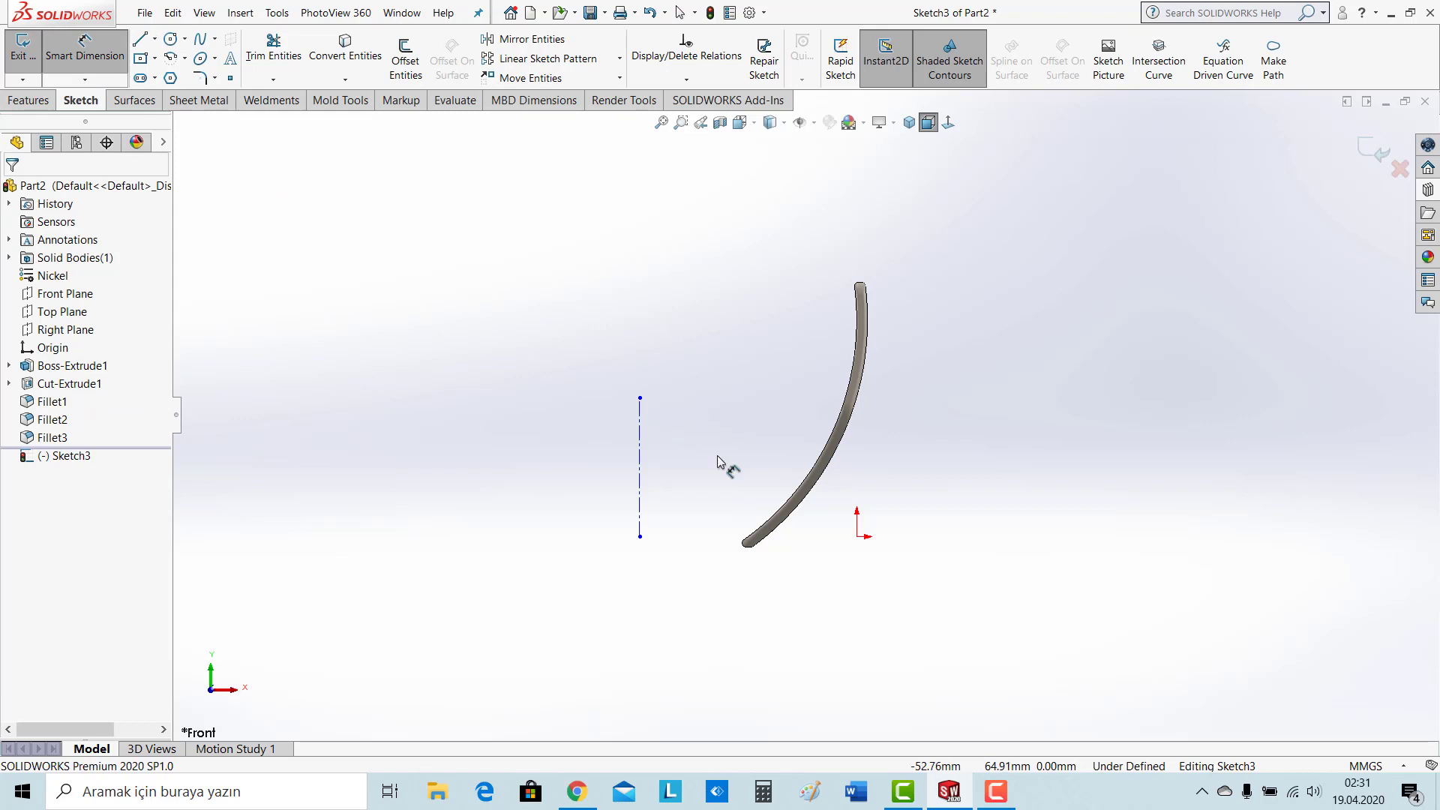
left_click(640, 537)
left_click(858, 537)
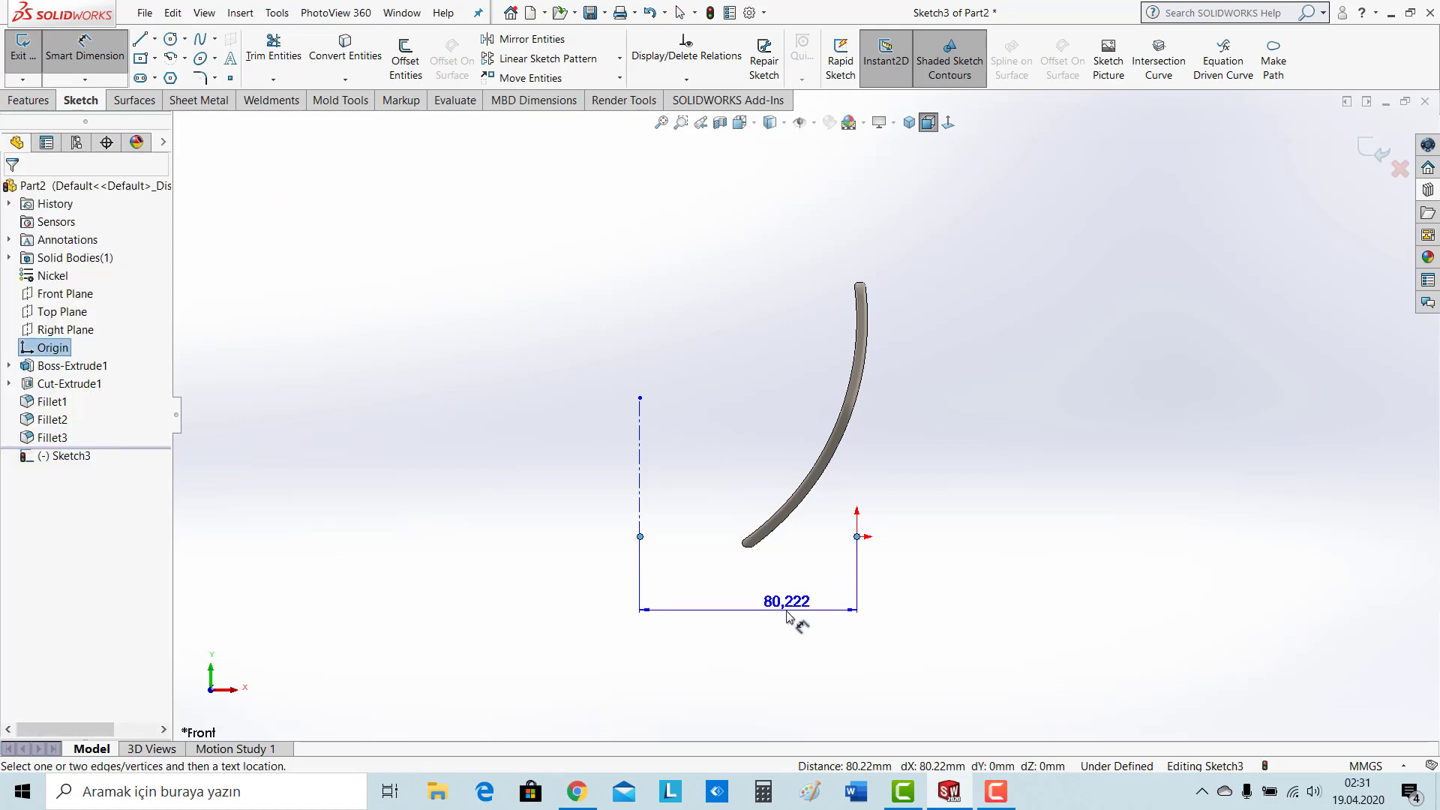
left_click(791, 616)
type("9")
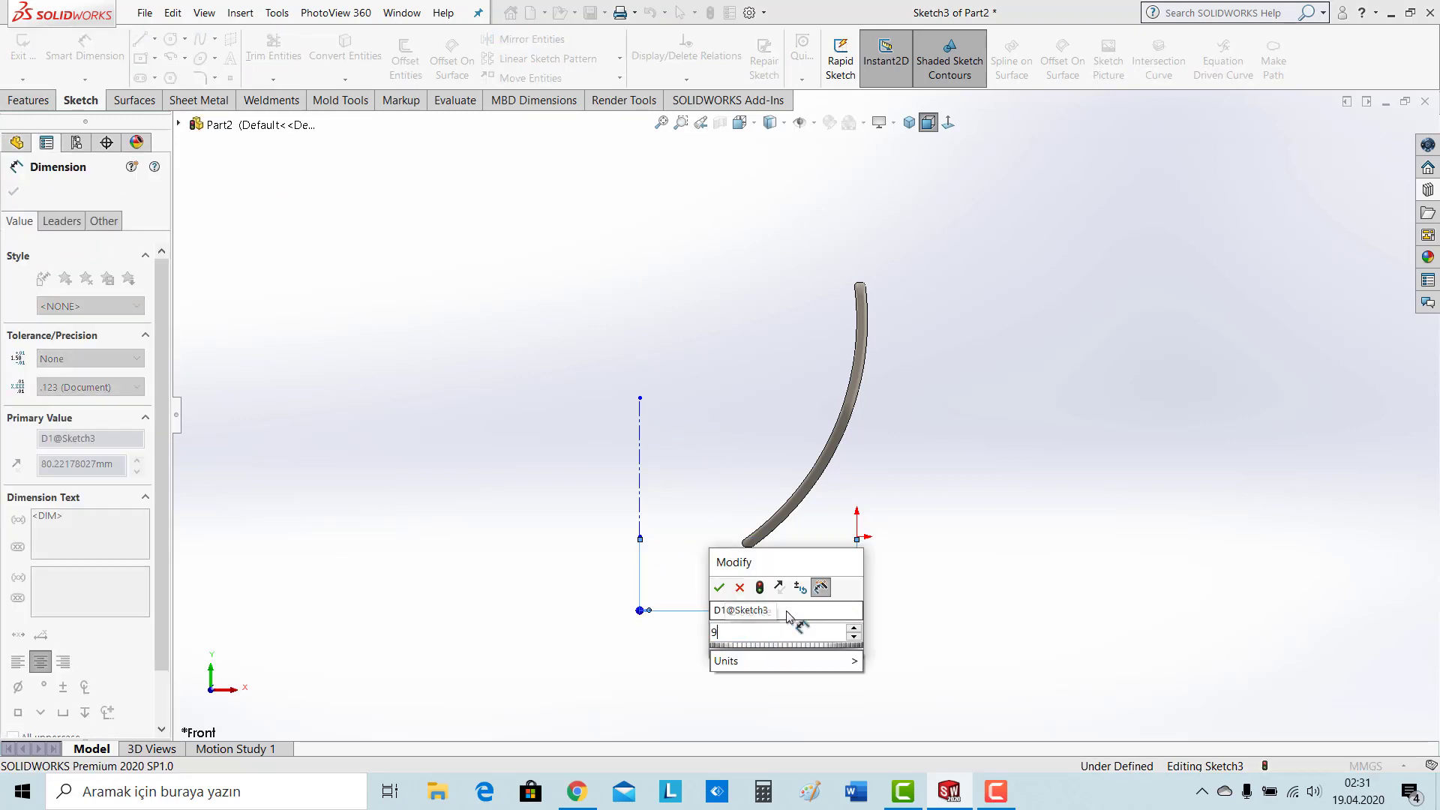
type("0")
key("Return")
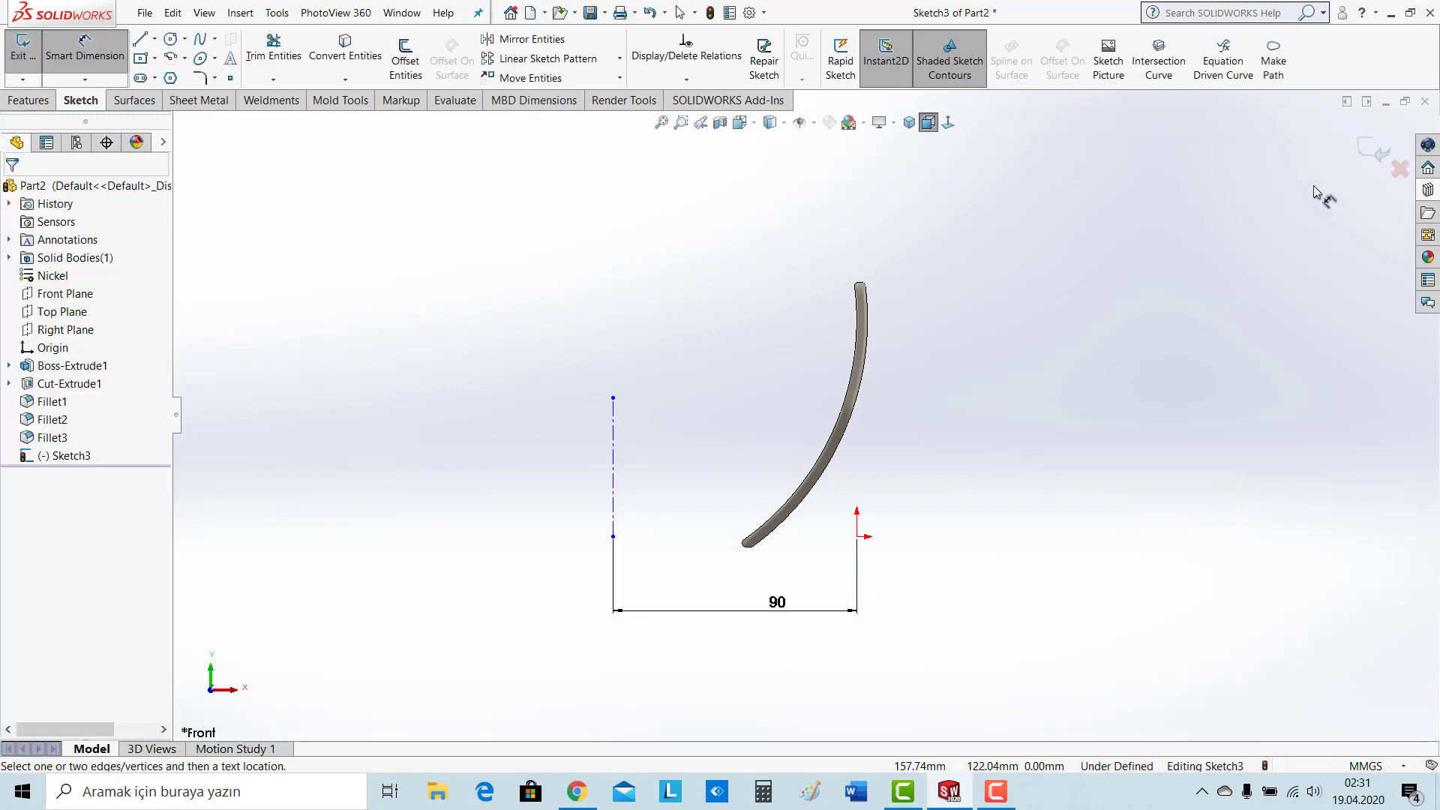
left_click(1367, 159)
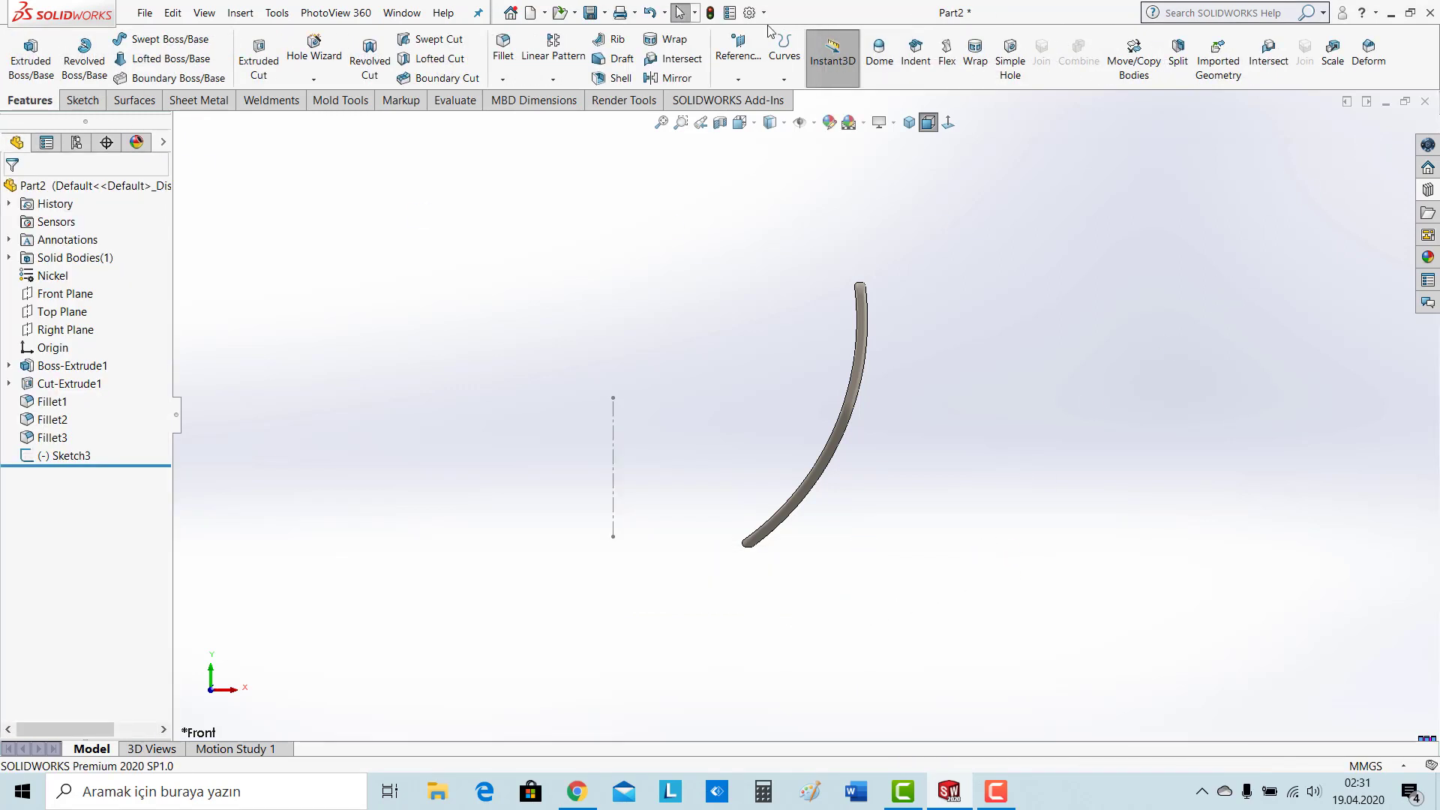
Create a reference axis from the sketched vertical centerline
left_click(741, 77)
left_click(743, 114)
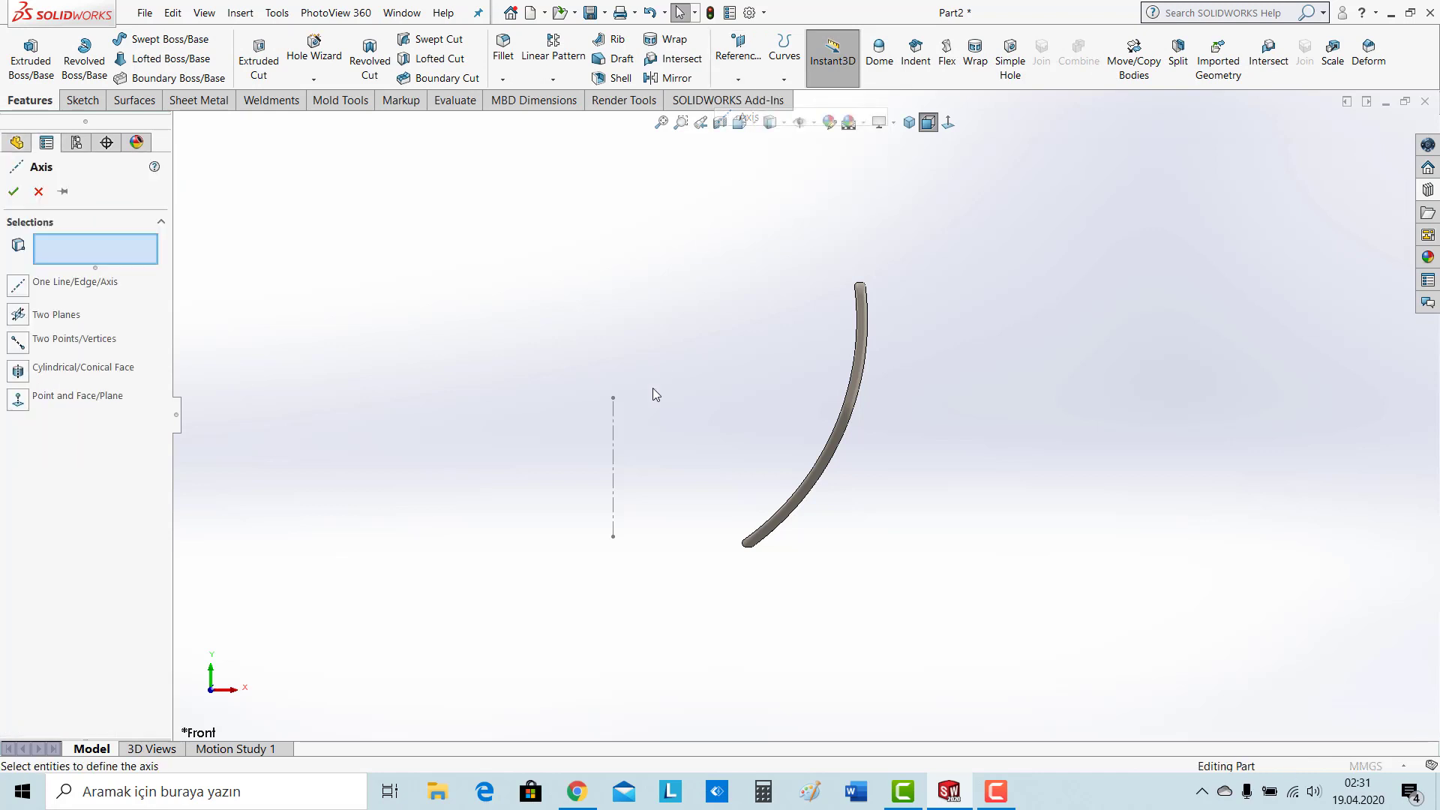
left_click(613, 444)
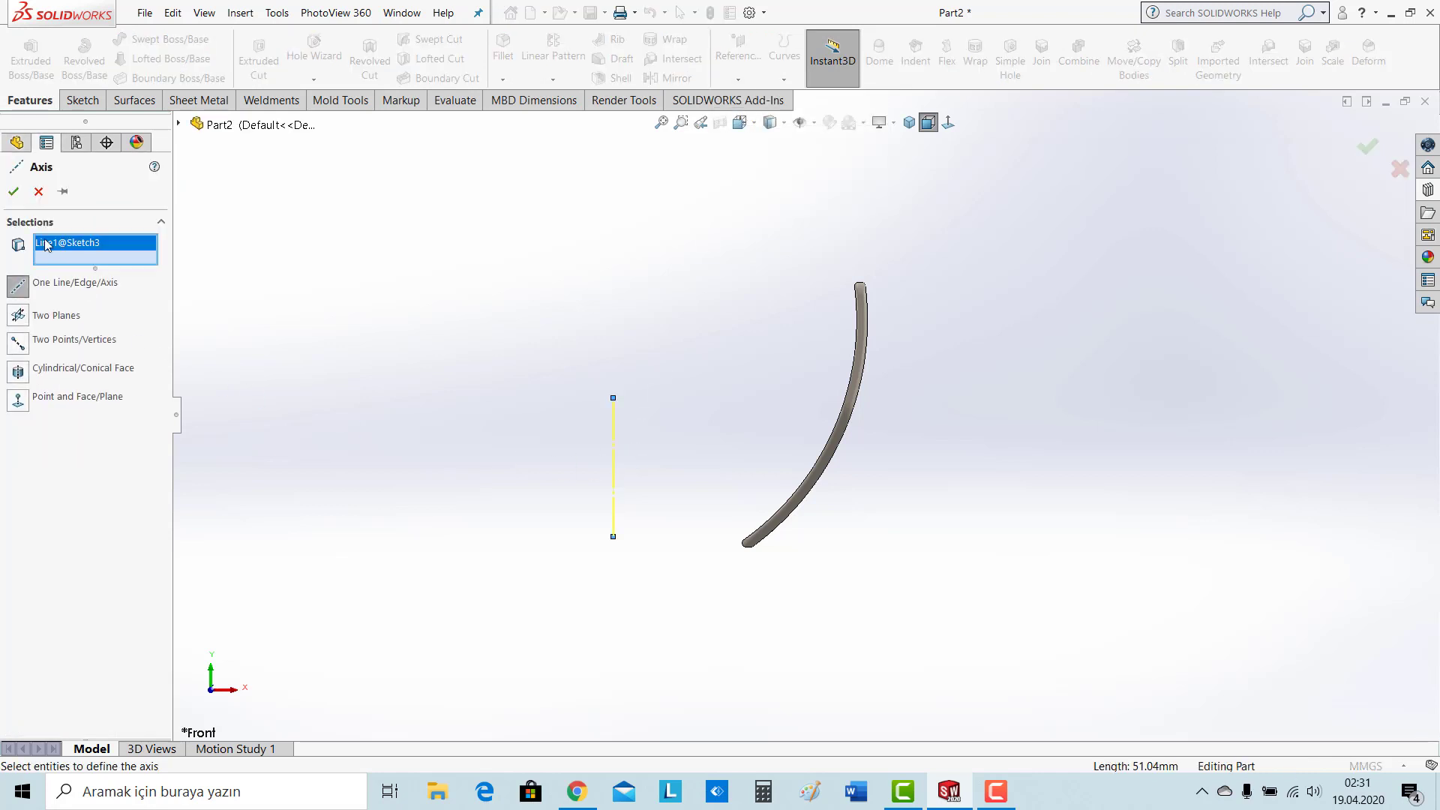
left_click(15, 192)
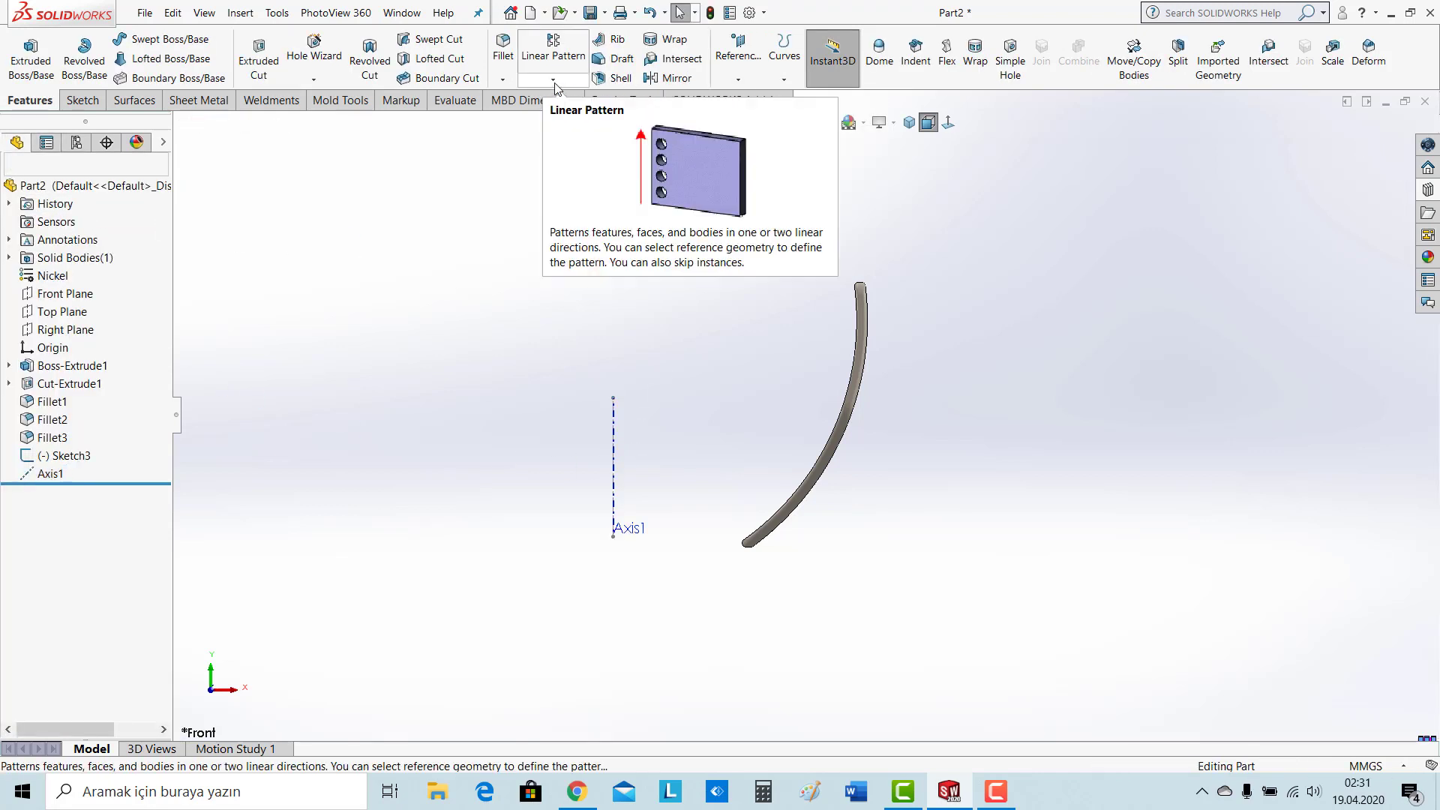
Set up a circular pattern around the vertical centerline, with the filleted ring as the body to pattern
left_click(555, 84)
left_click(582, 116)
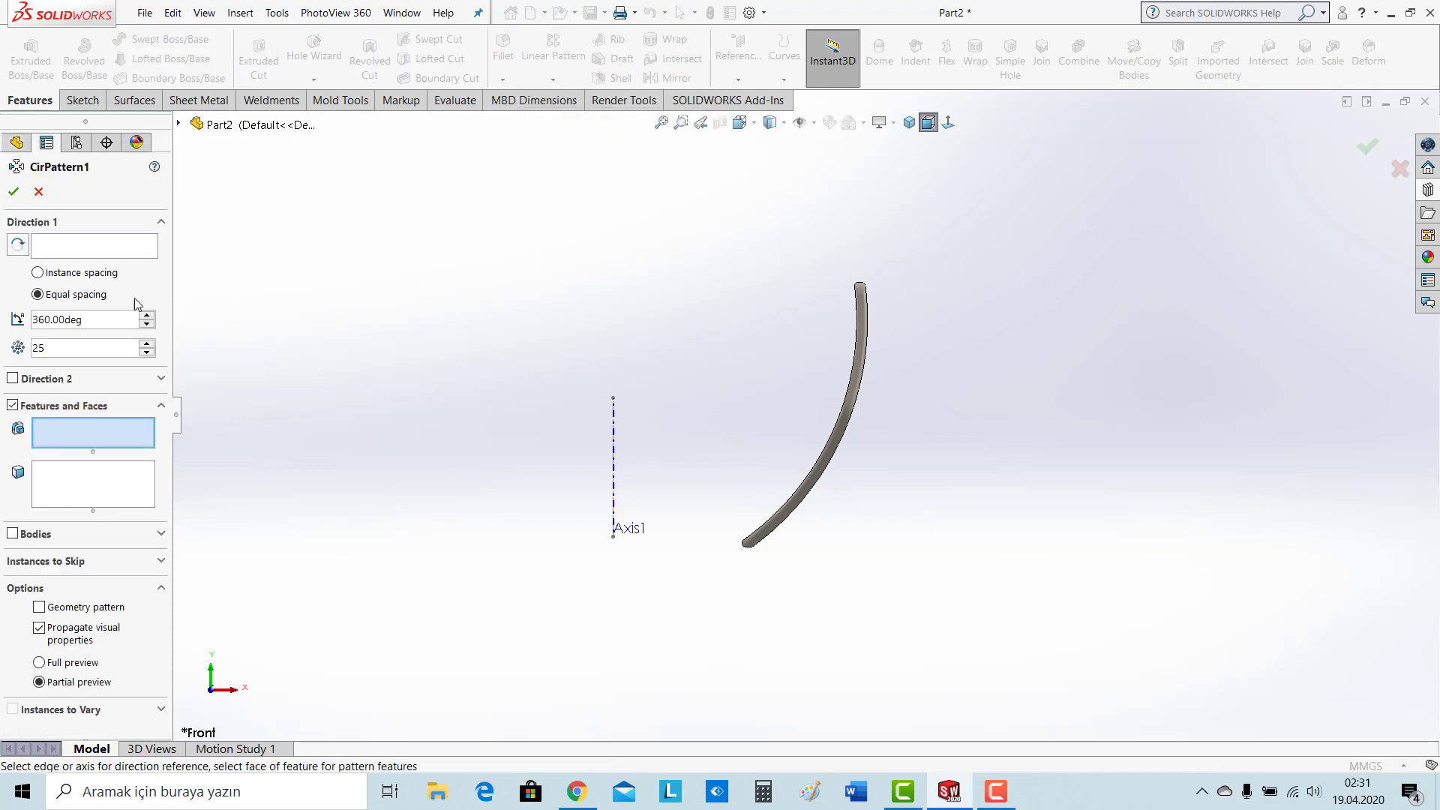
left_click(68, 249)
left_click(614, 450)
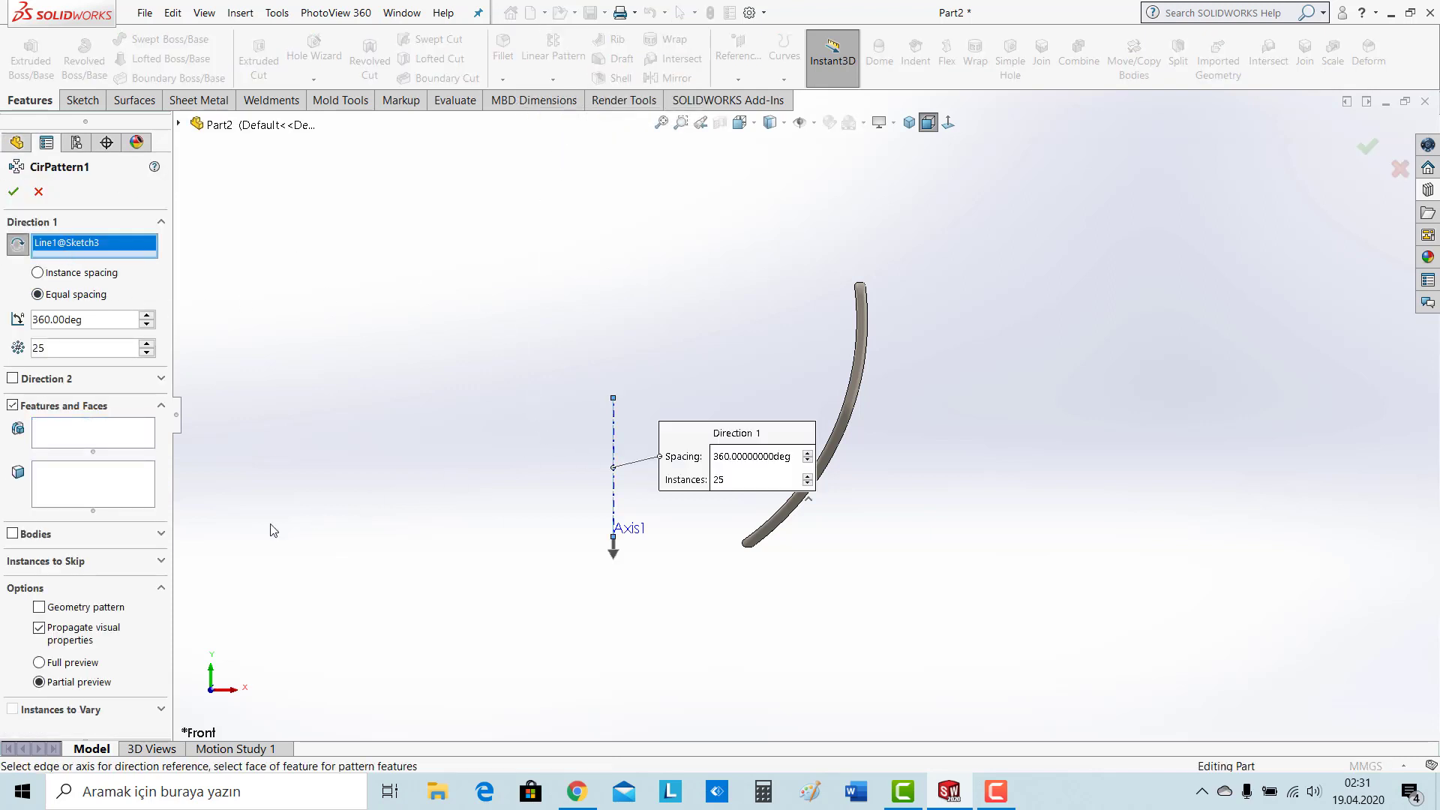
left_click(13, 534)
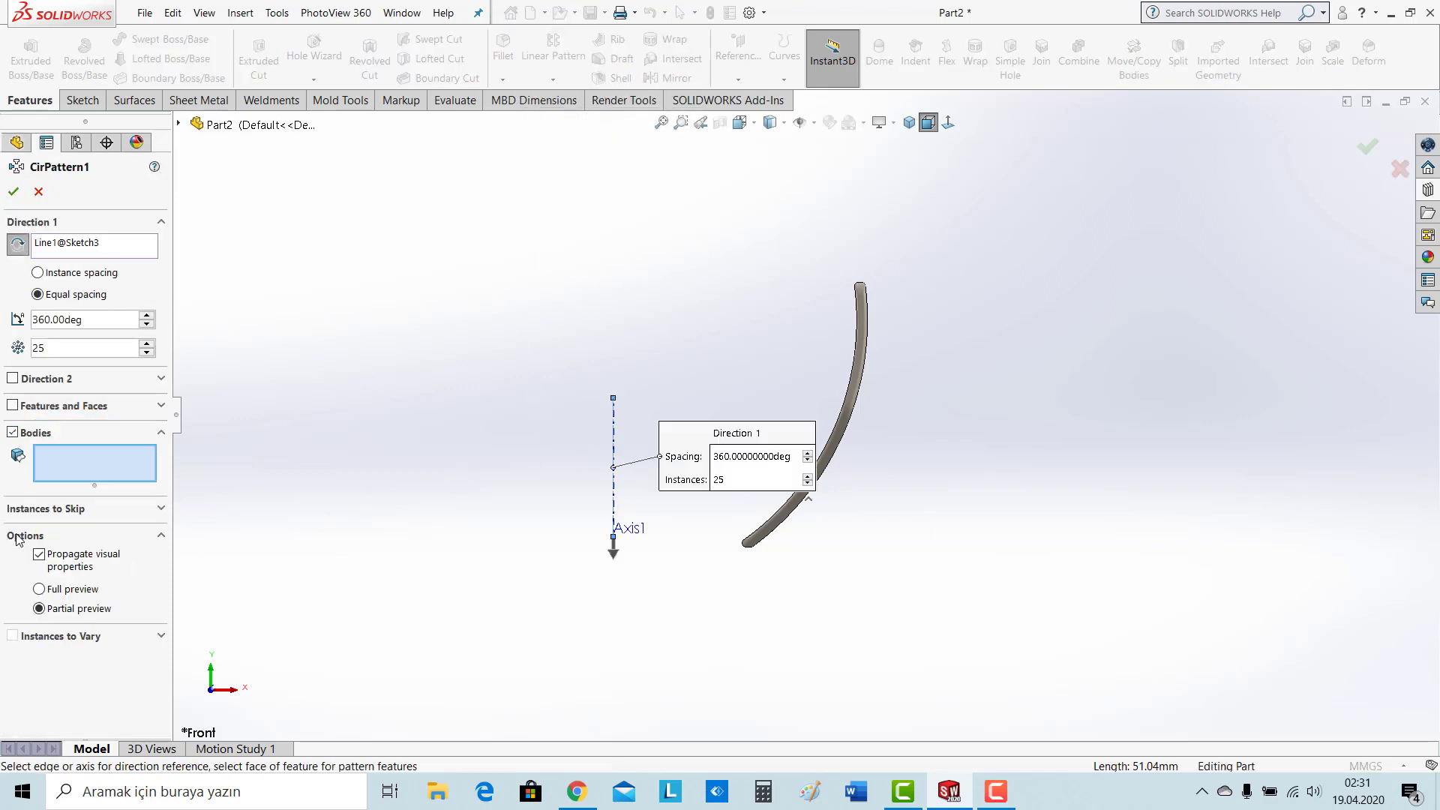
left_click(179, 124)
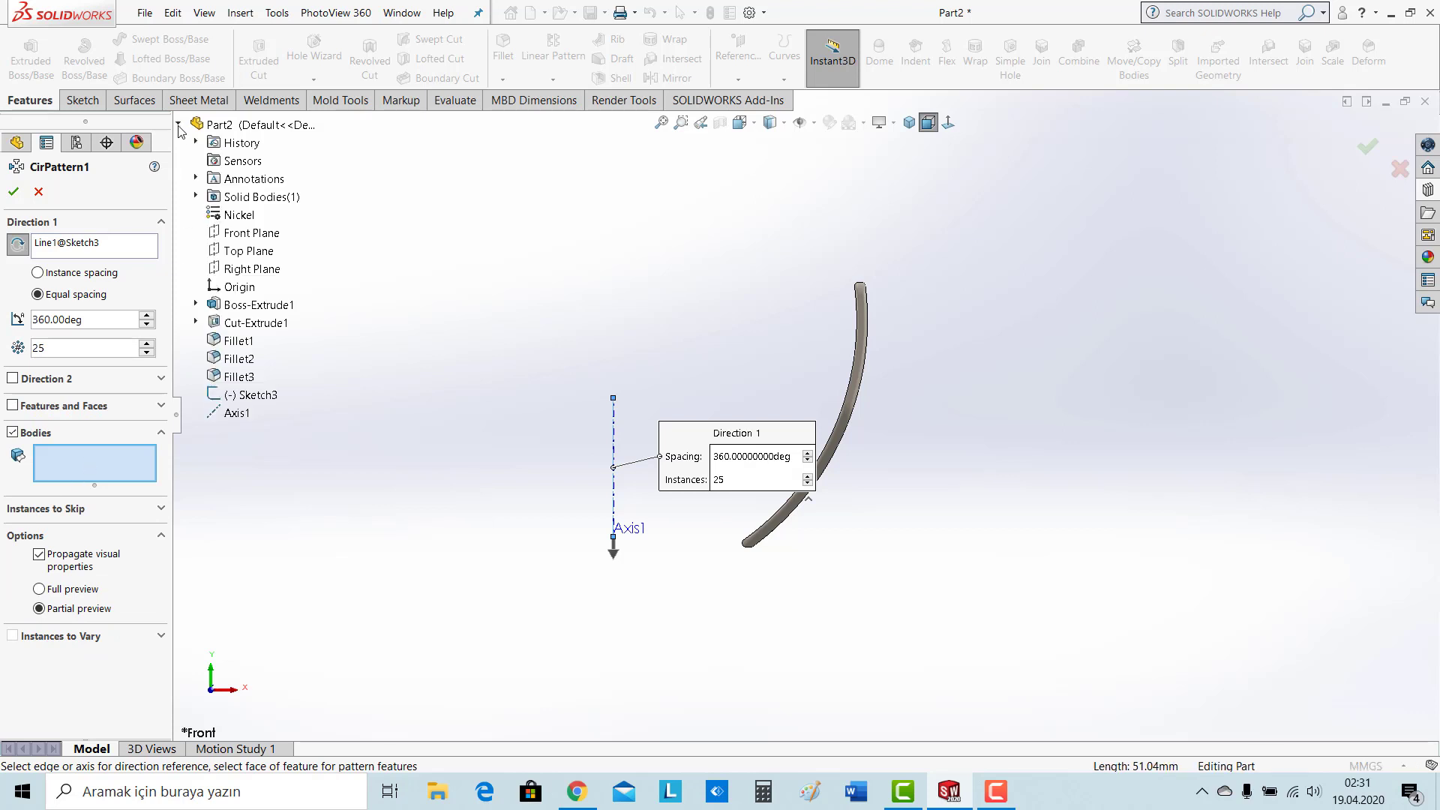
left_click(196, 196)
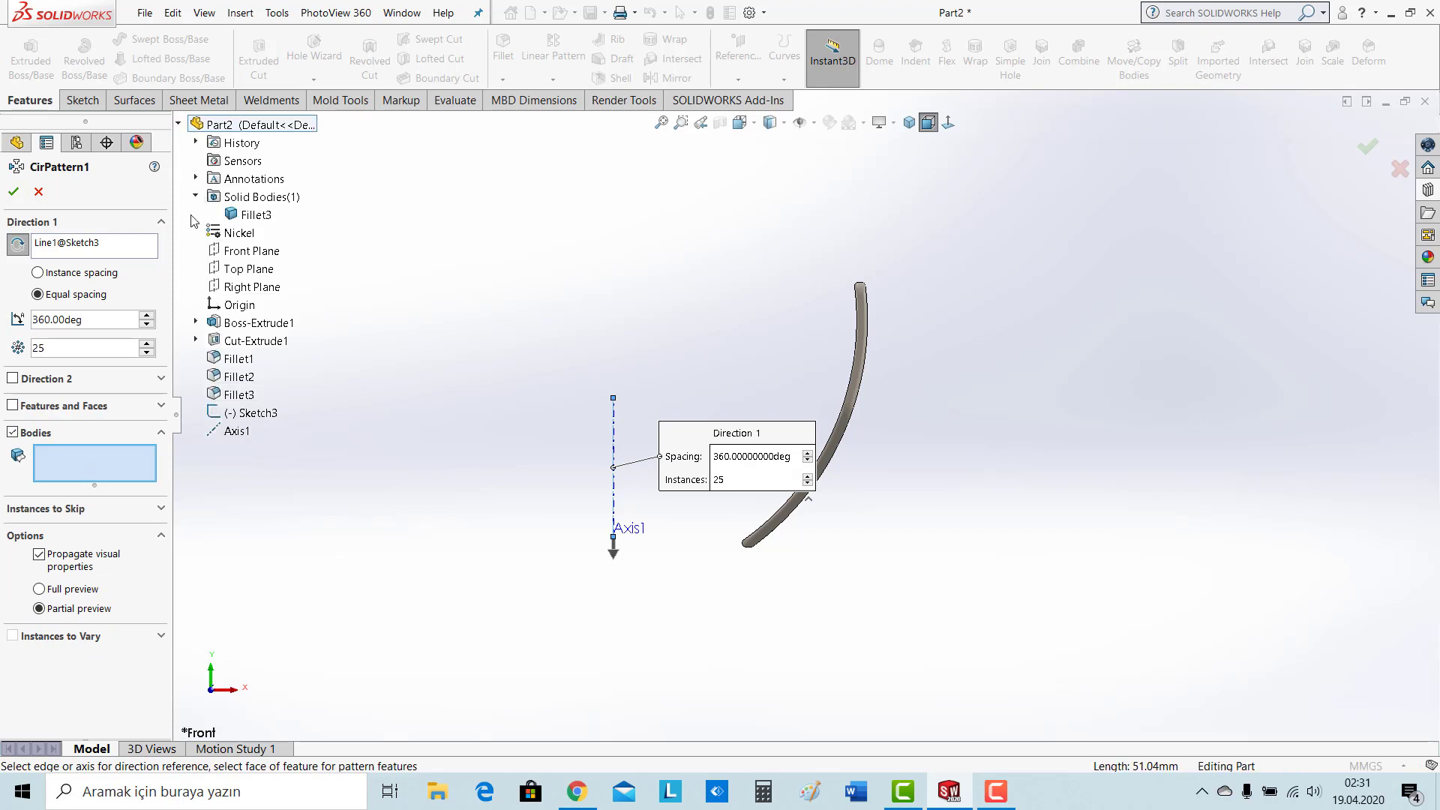
left_click(241, 216)
Set the circular pattern to 28 instances and create it
middle_click_drag(604, 228, 610, 331)
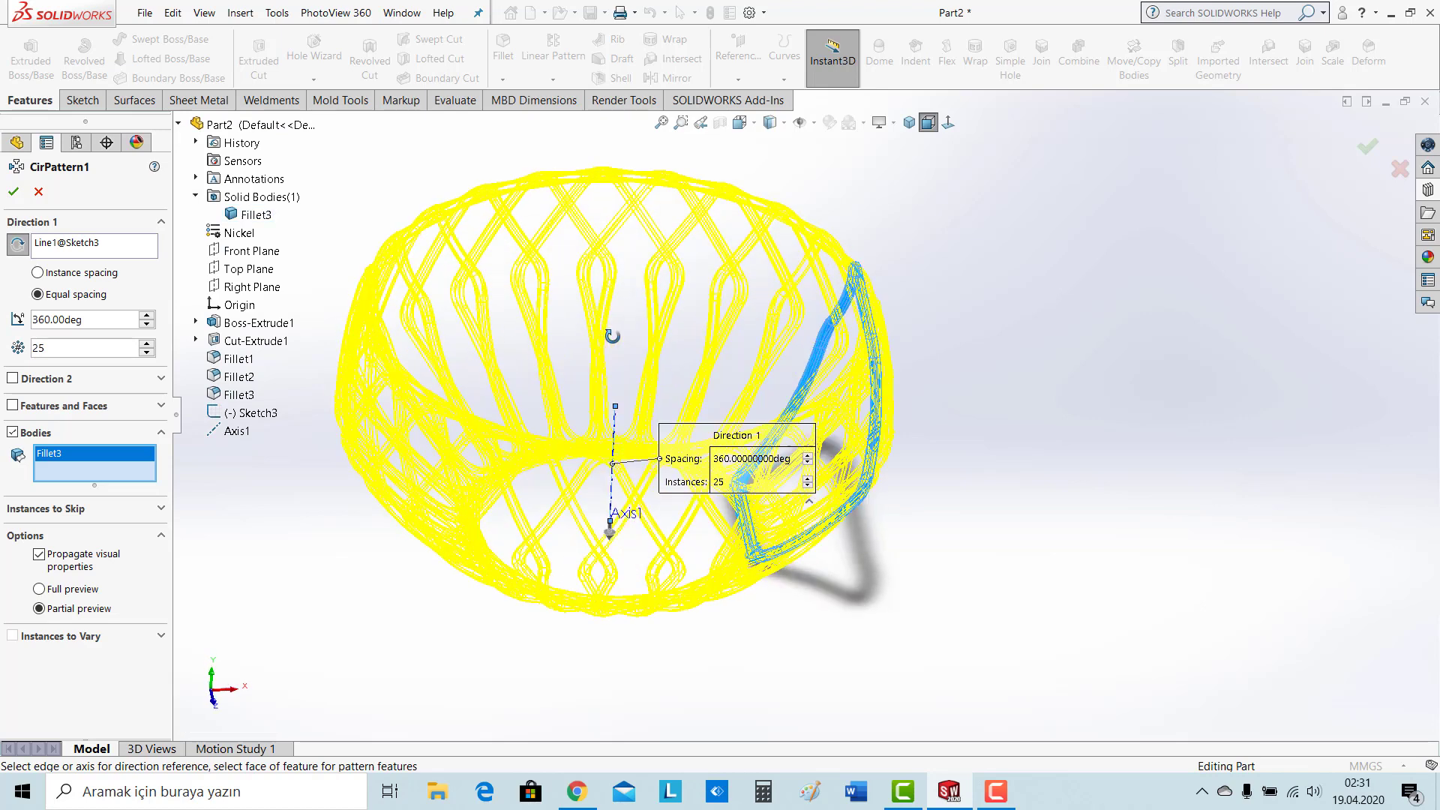
scroll(828, 353, "up", 2)
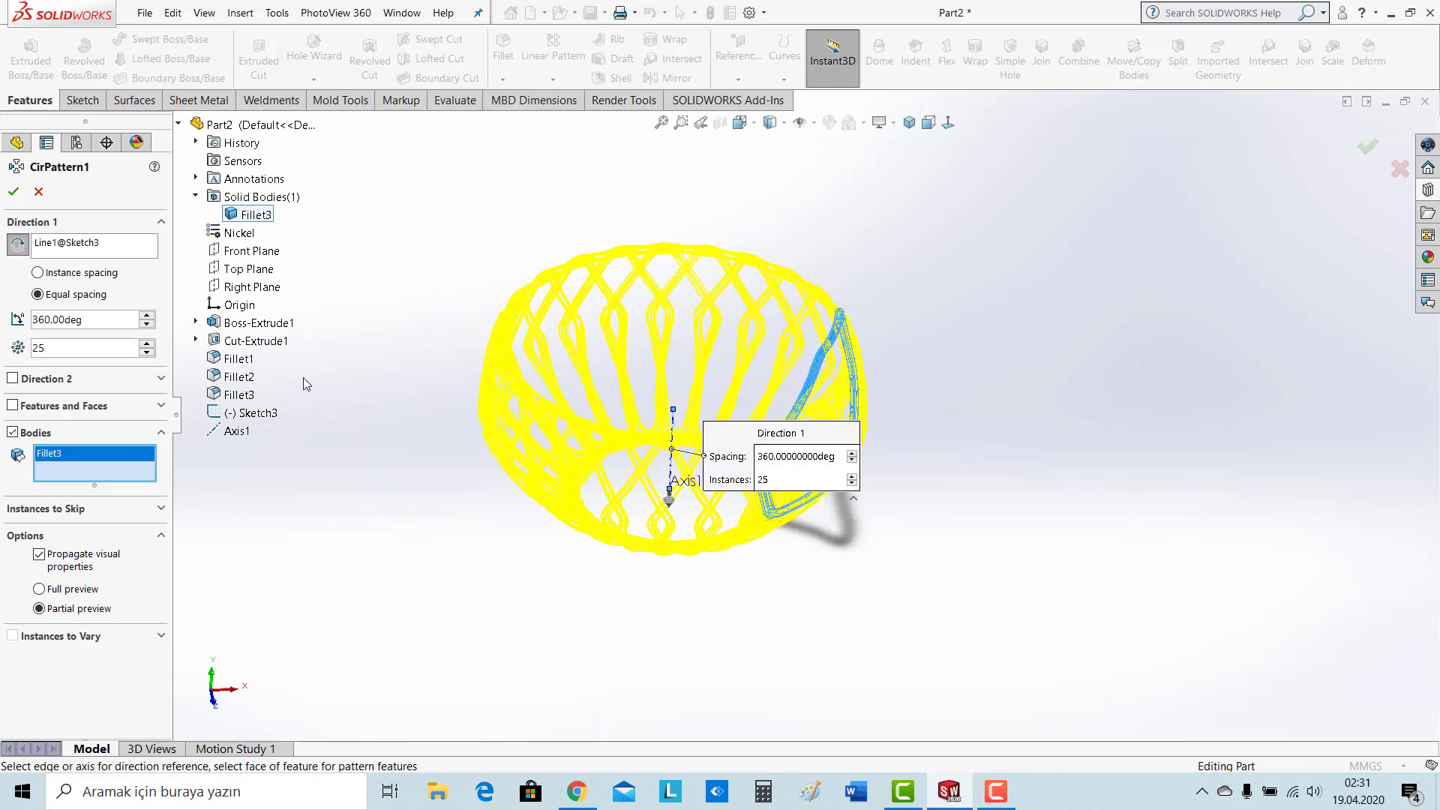
left_click(146, 345)
left_click(147, 344)
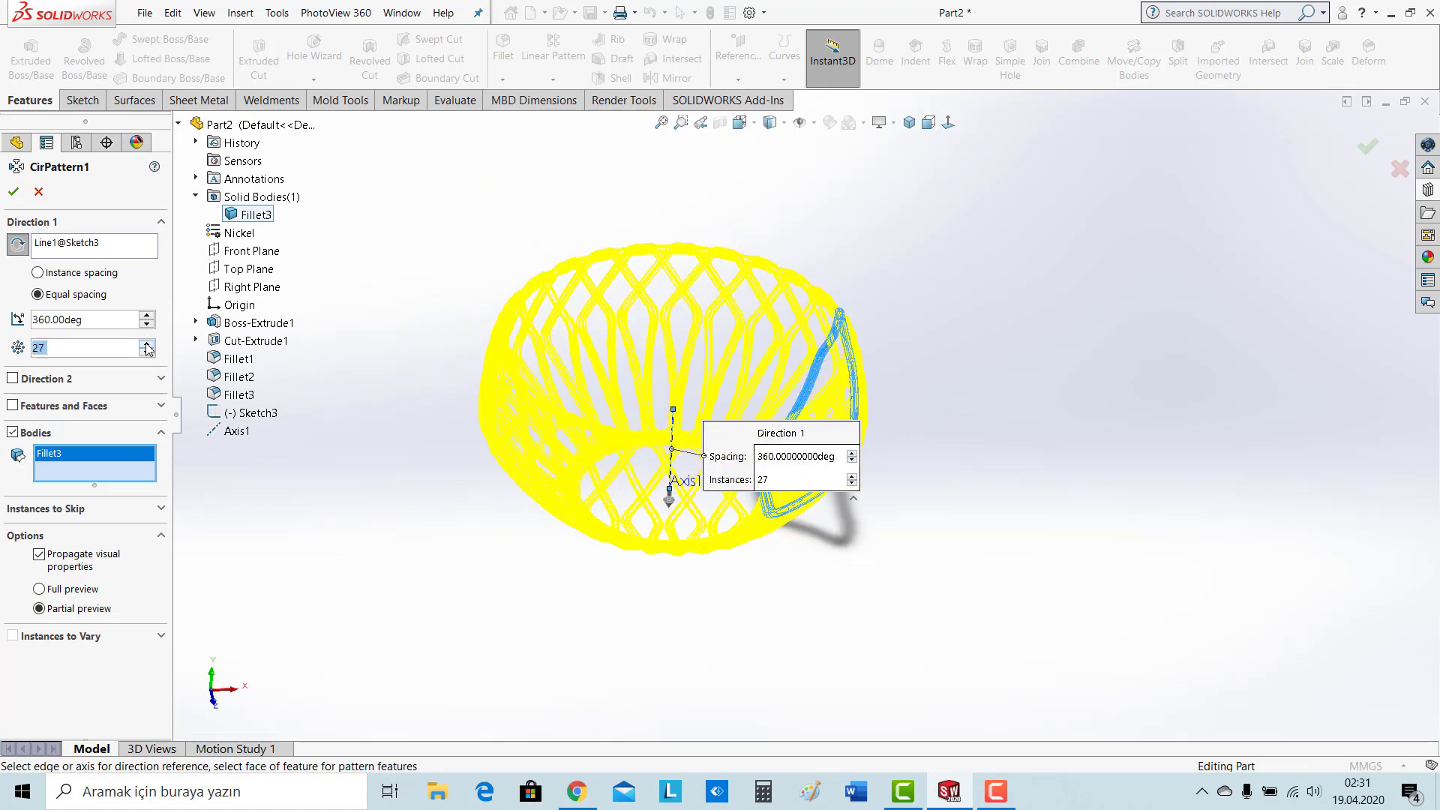
left_click(147, 345)
scroll(705, 322, "down", 5)
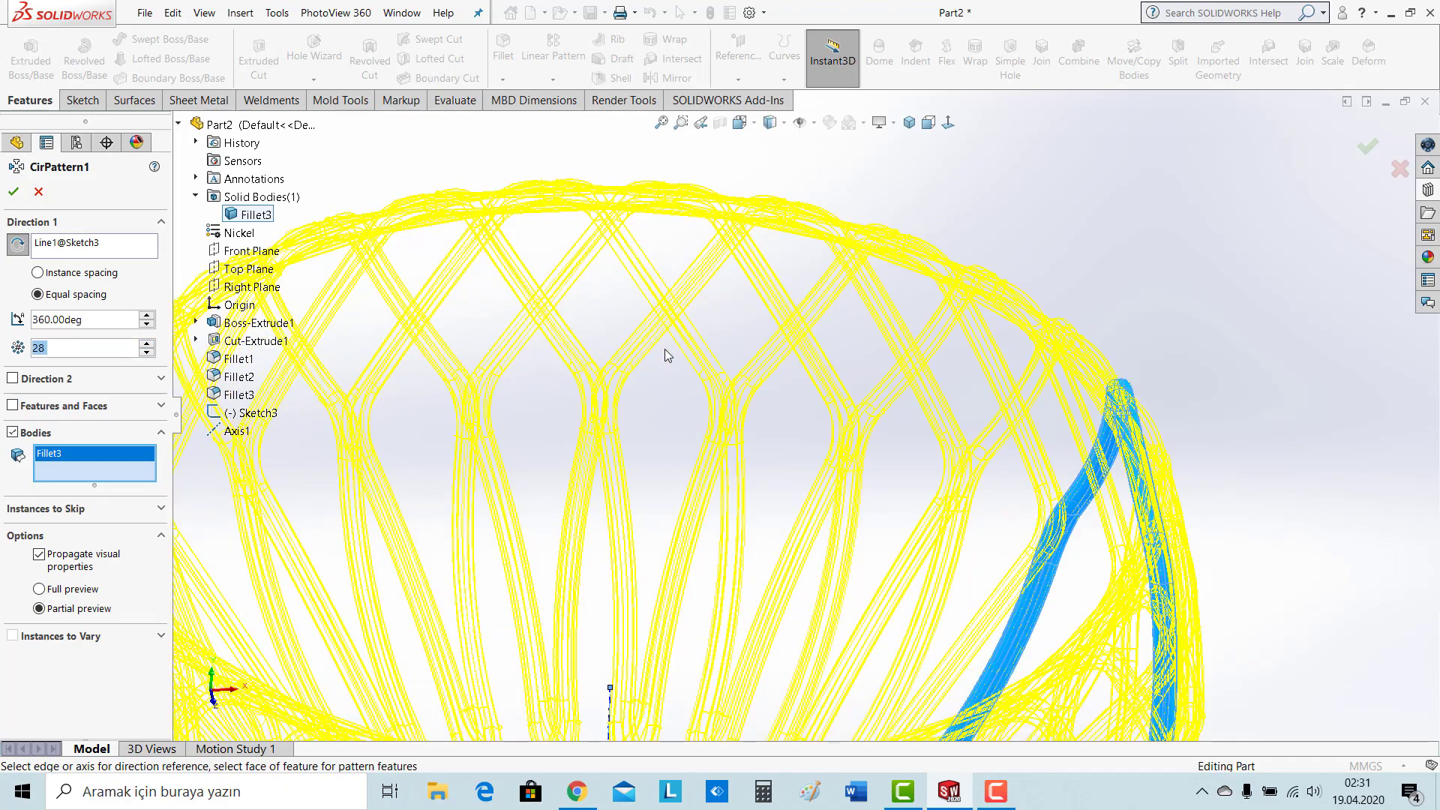
left_click(13, 191)
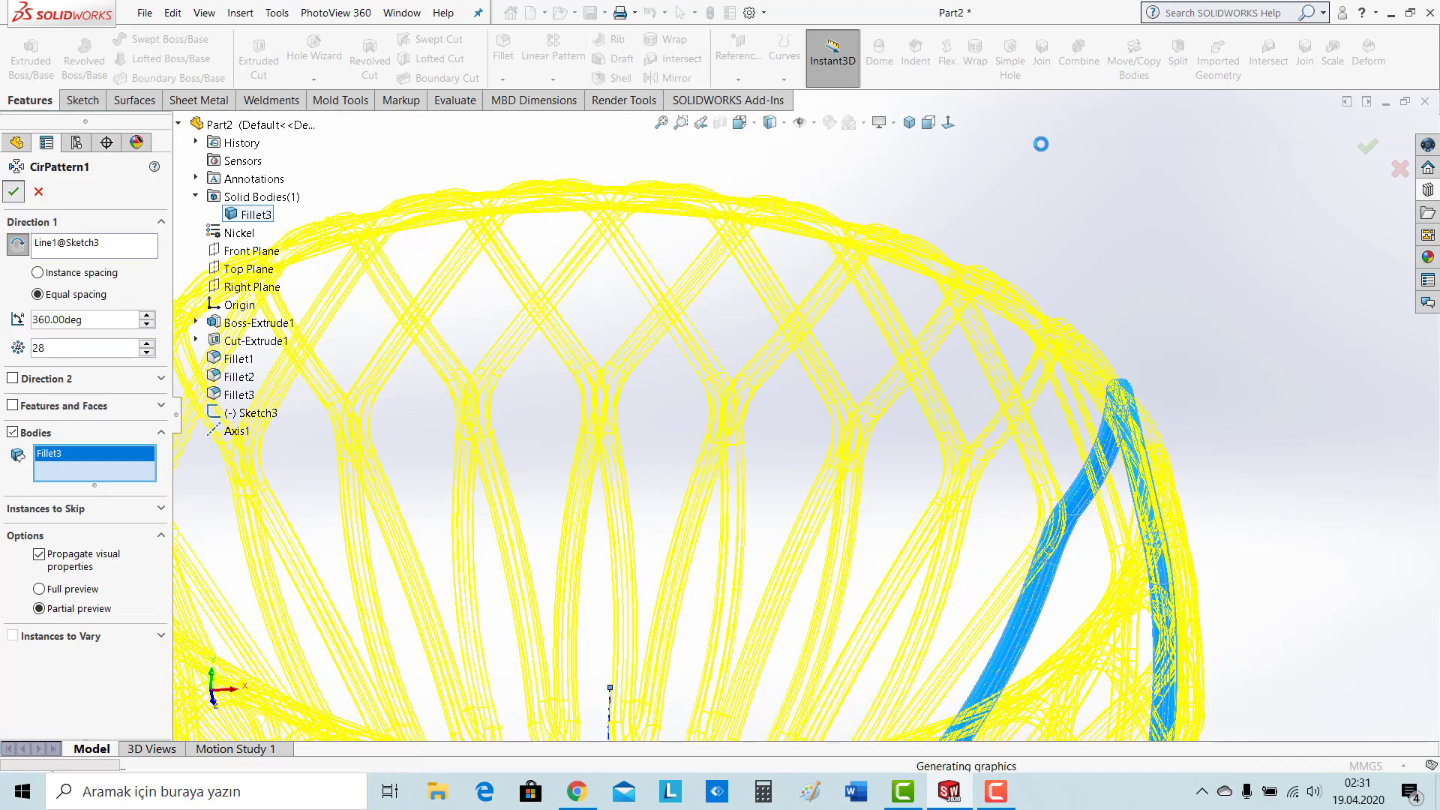
left_click(998, 792)
left_click(1366, 729)
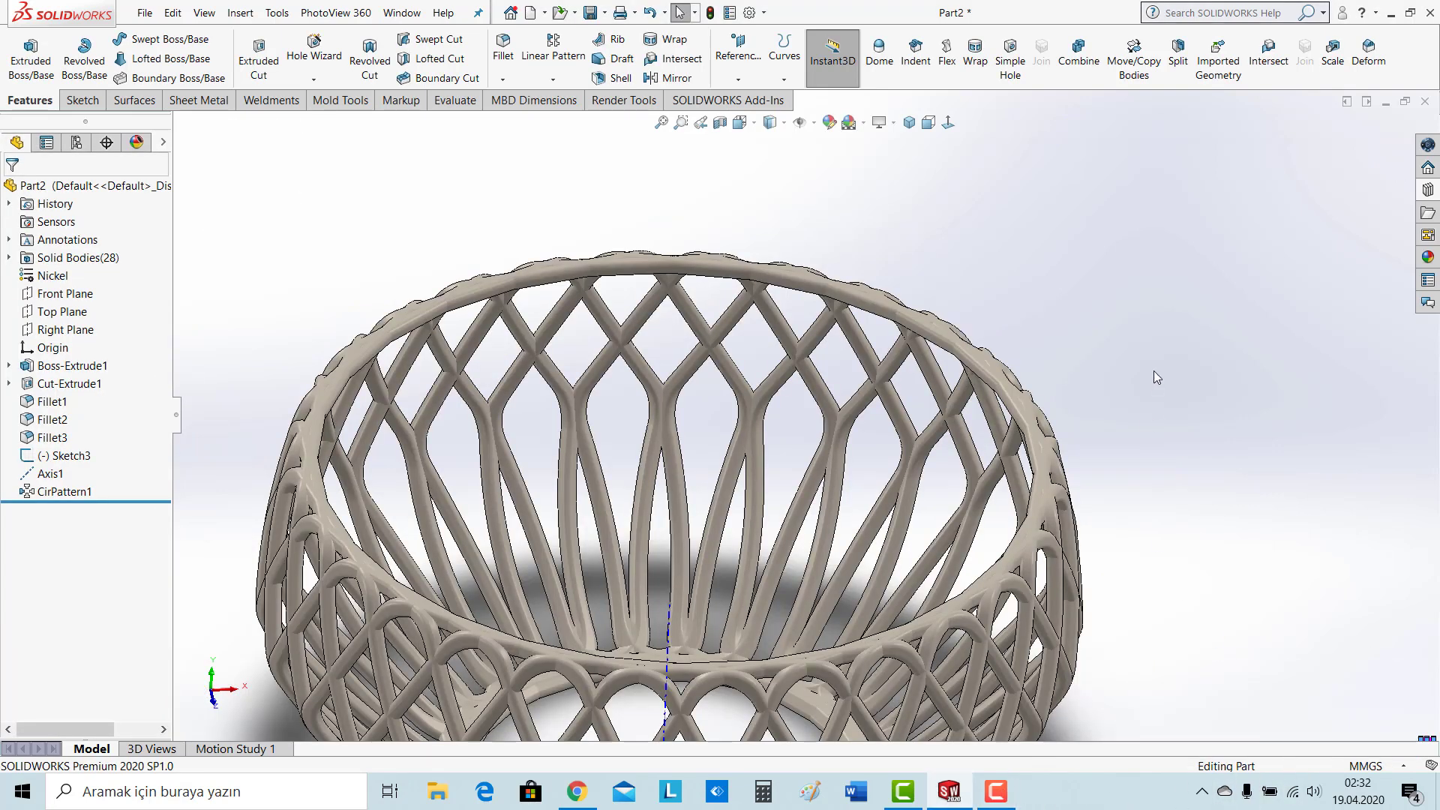
Hide the reference axis at the center of the patterned basket
scroll(1135, 398, "up", 4)
middle_click_drag(1025, 287, 1000, 324)
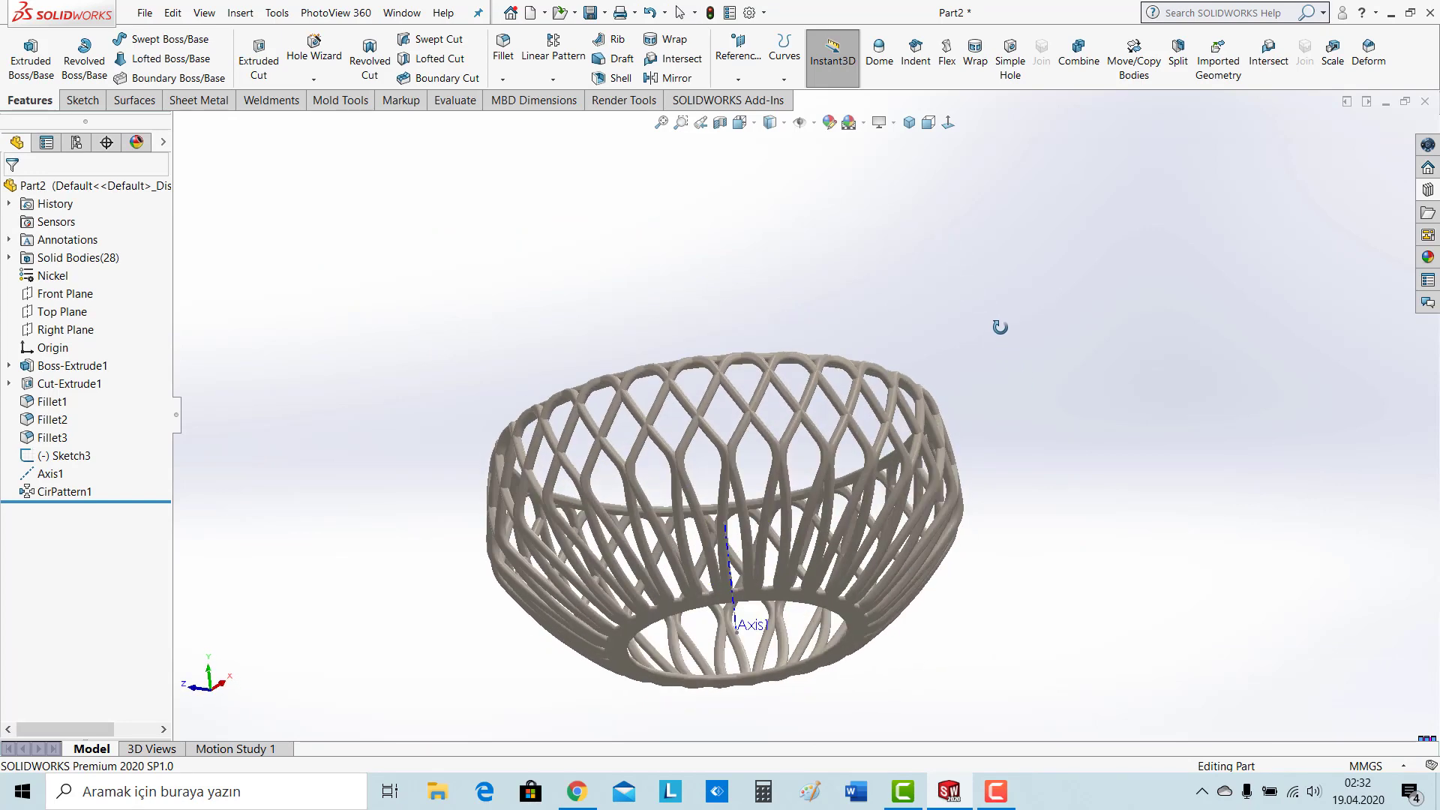
left_click(47, 474)
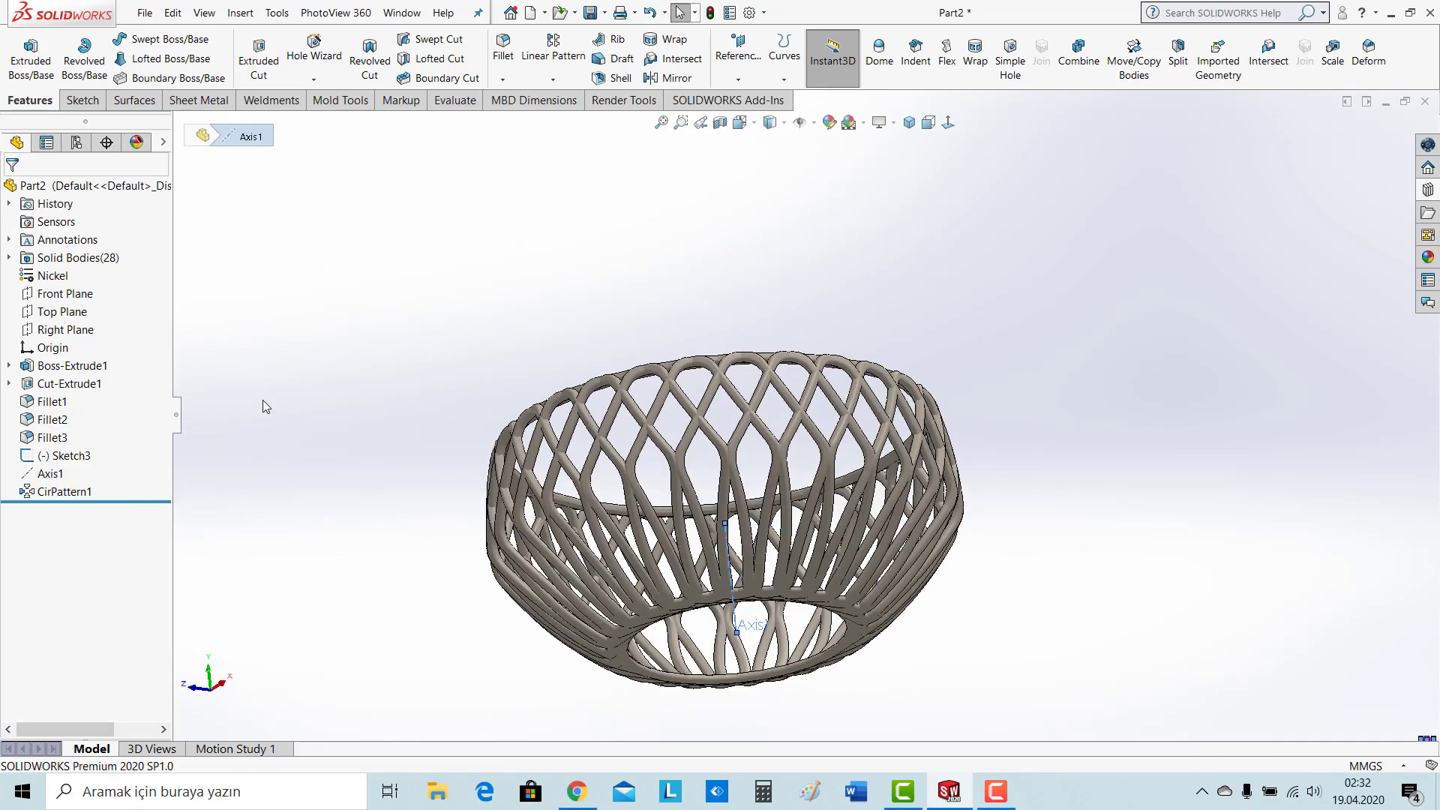
Sketch a circle of about 51 mm radius on the Top Plane, centered on the basket and crossing its inner bottom ring
left_click(73, 319)
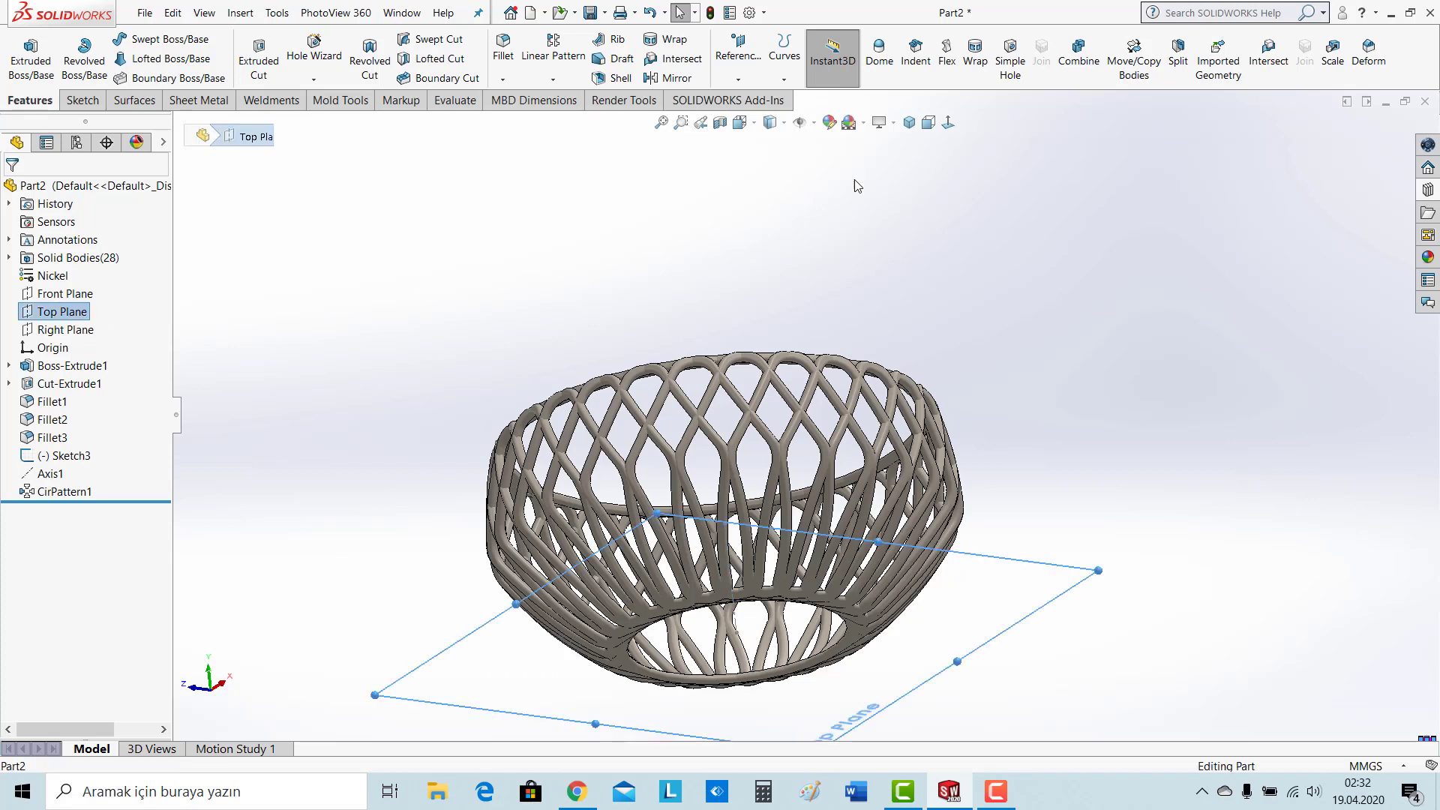
left_click(948, 122)
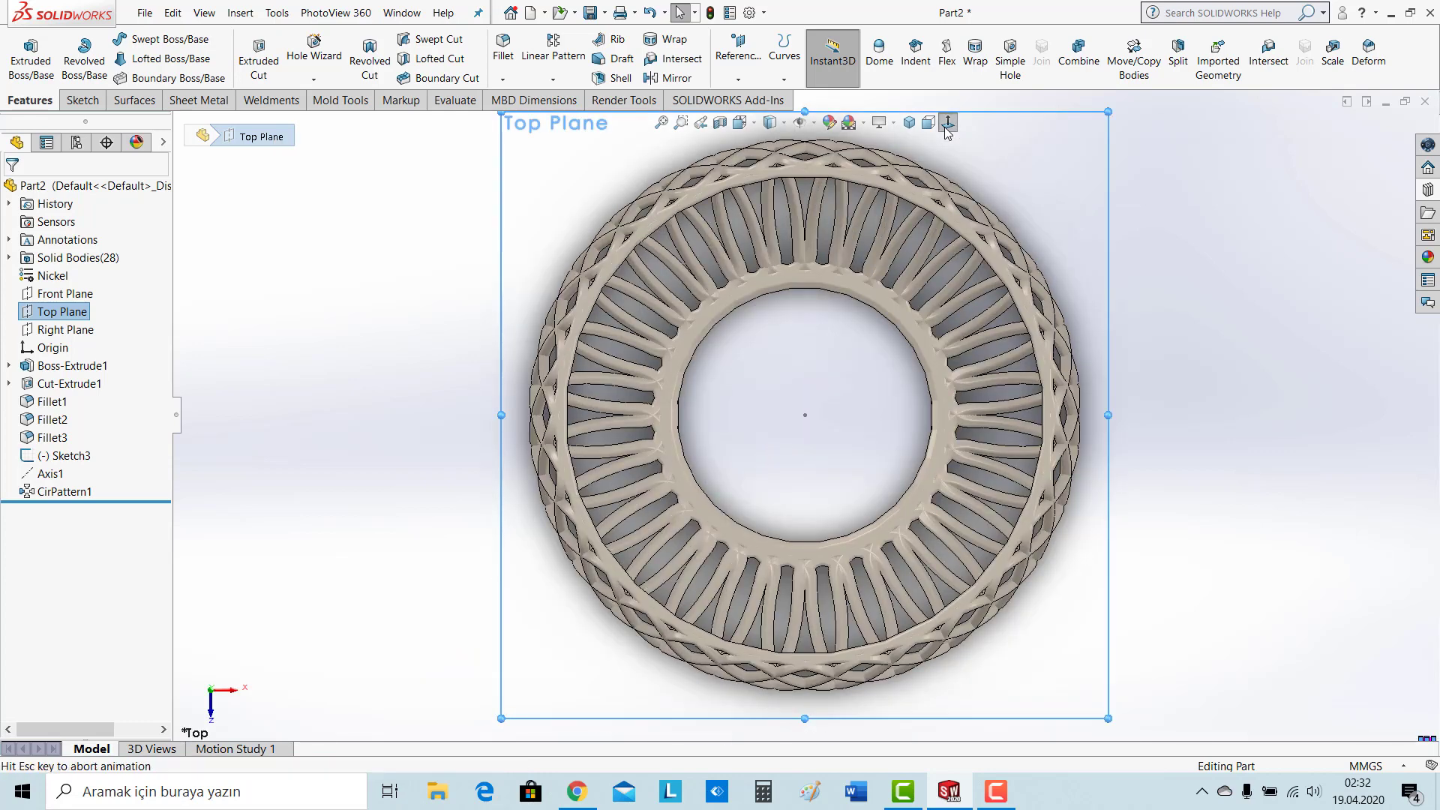
left_click(948, 122)
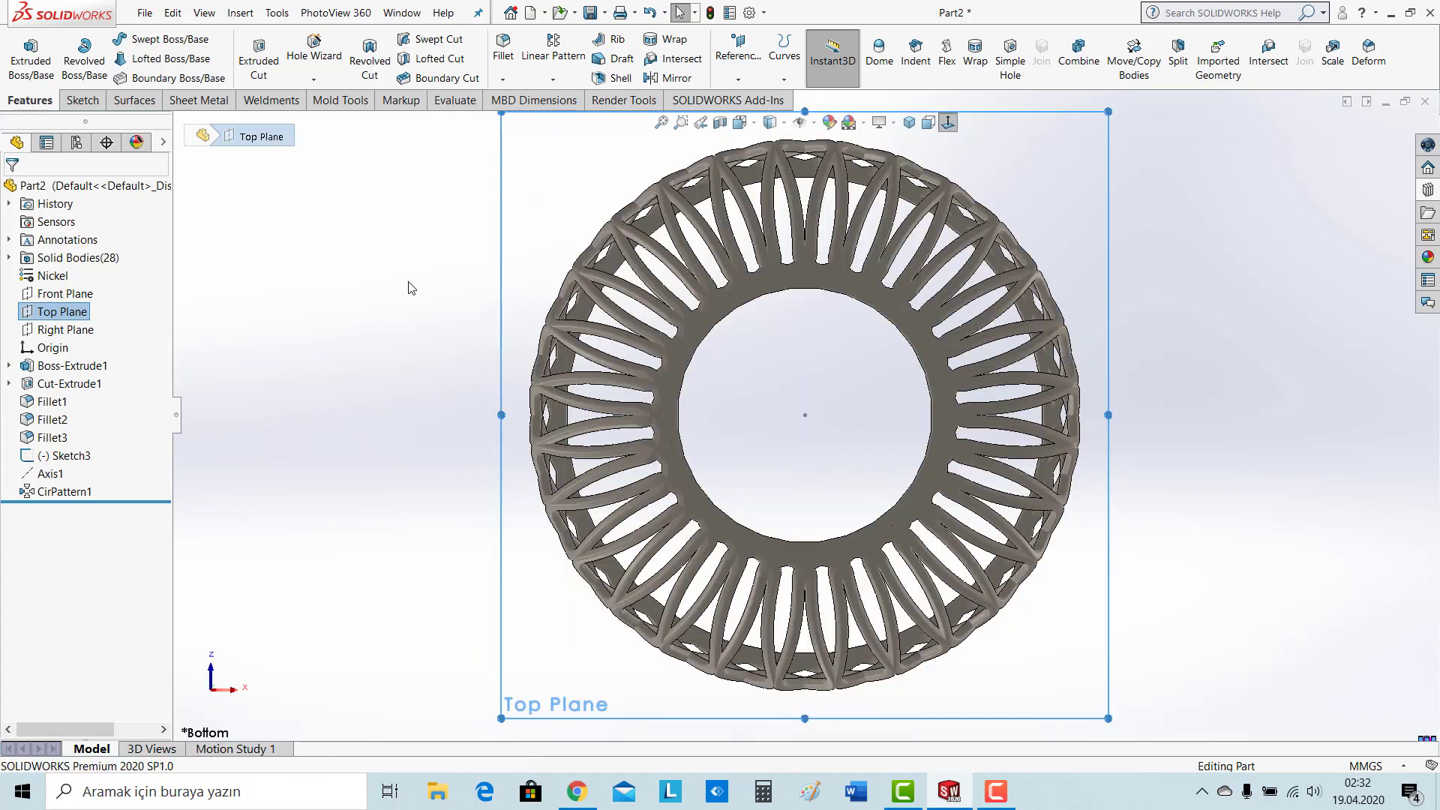
left_click(89, 102)
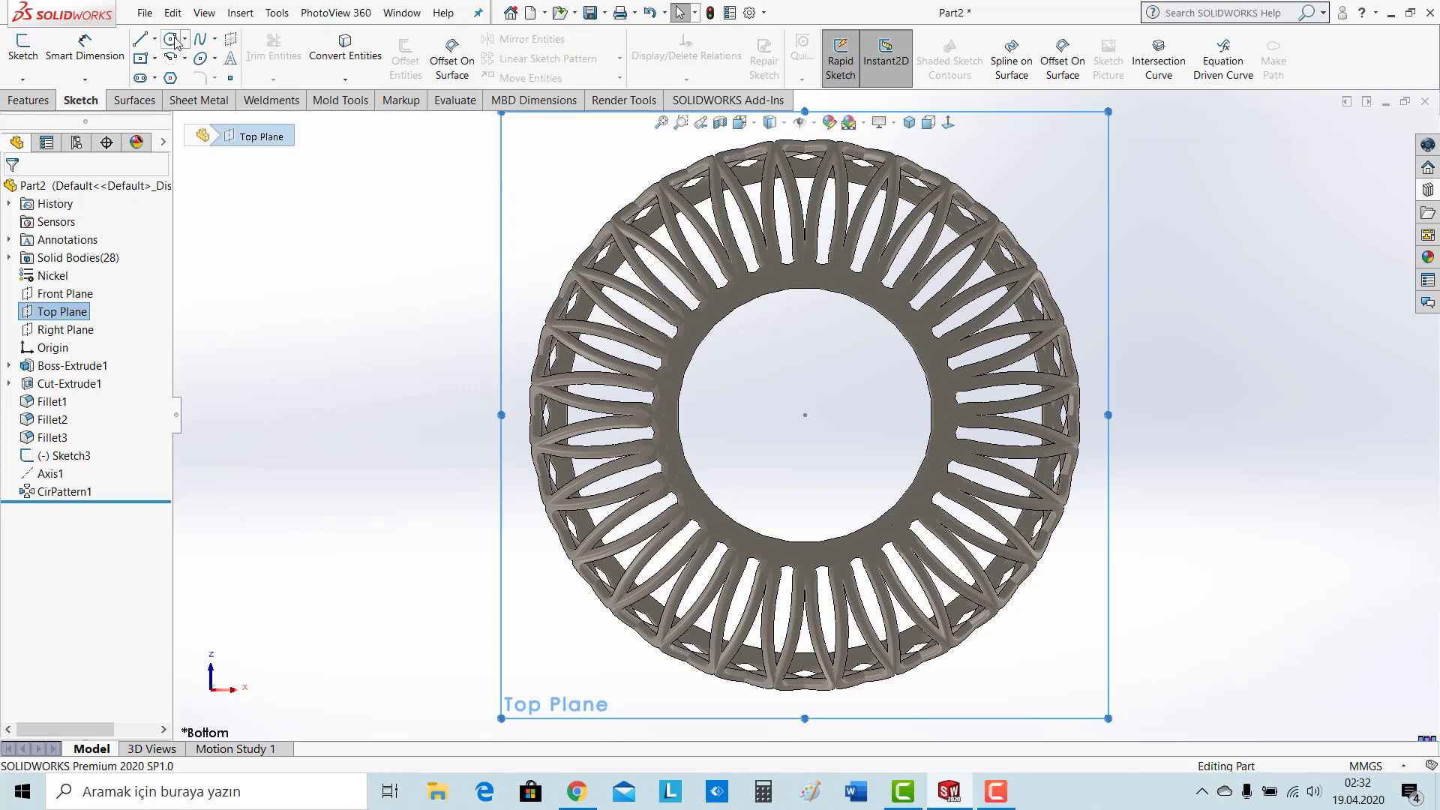
left_click(171, 39)
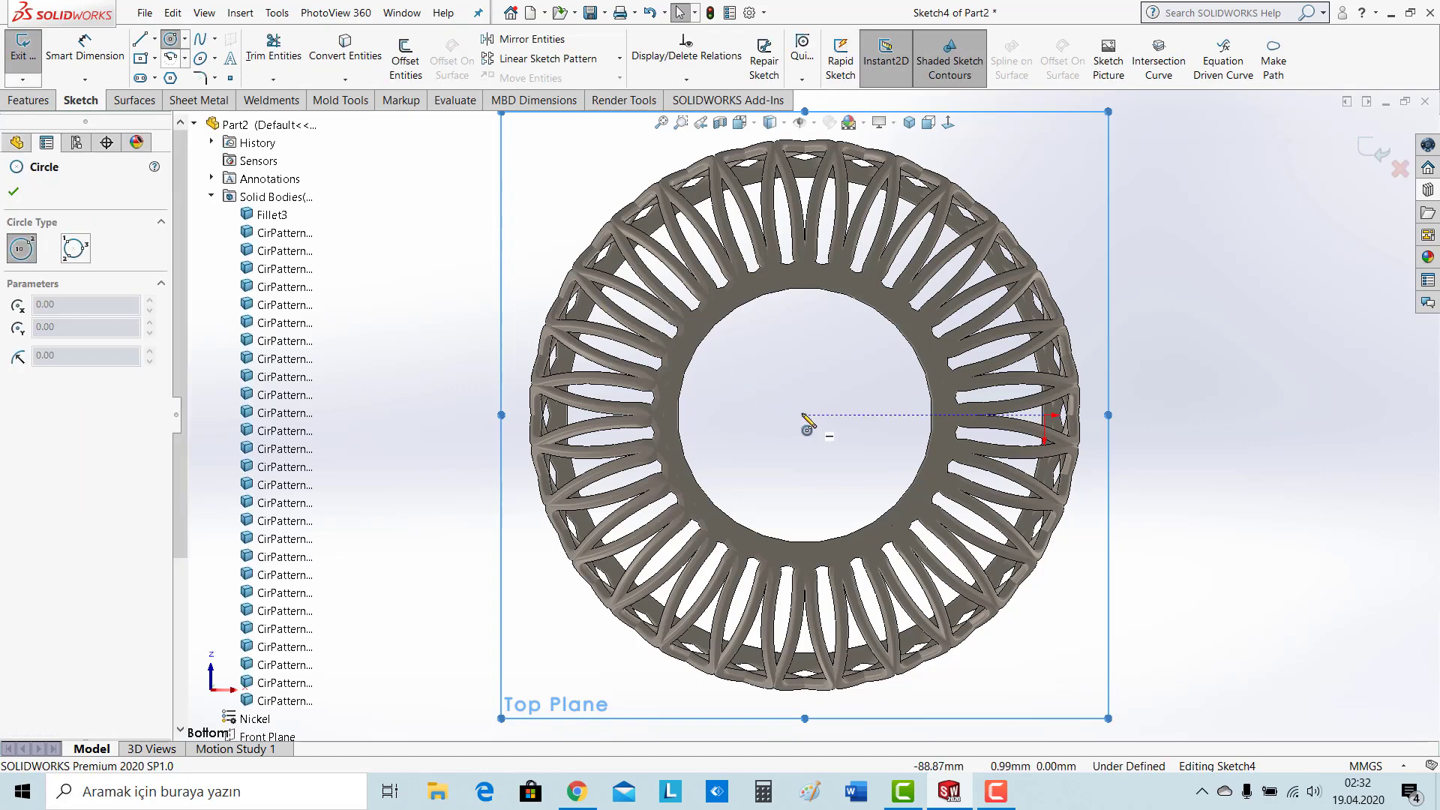
left_click(805, 414)
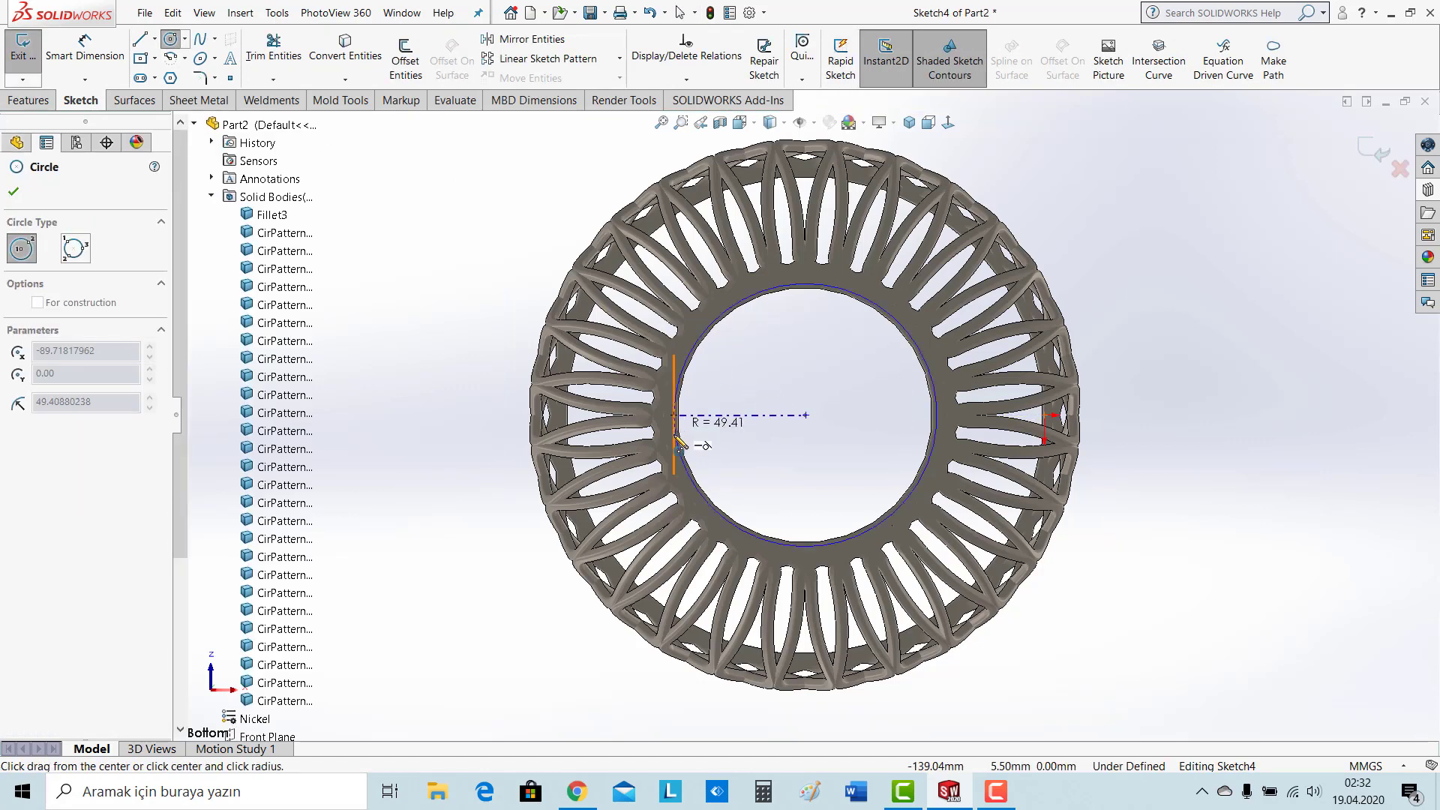
scroll(694, 465, "down", 5)
scroll(708, 501, "down", 5)
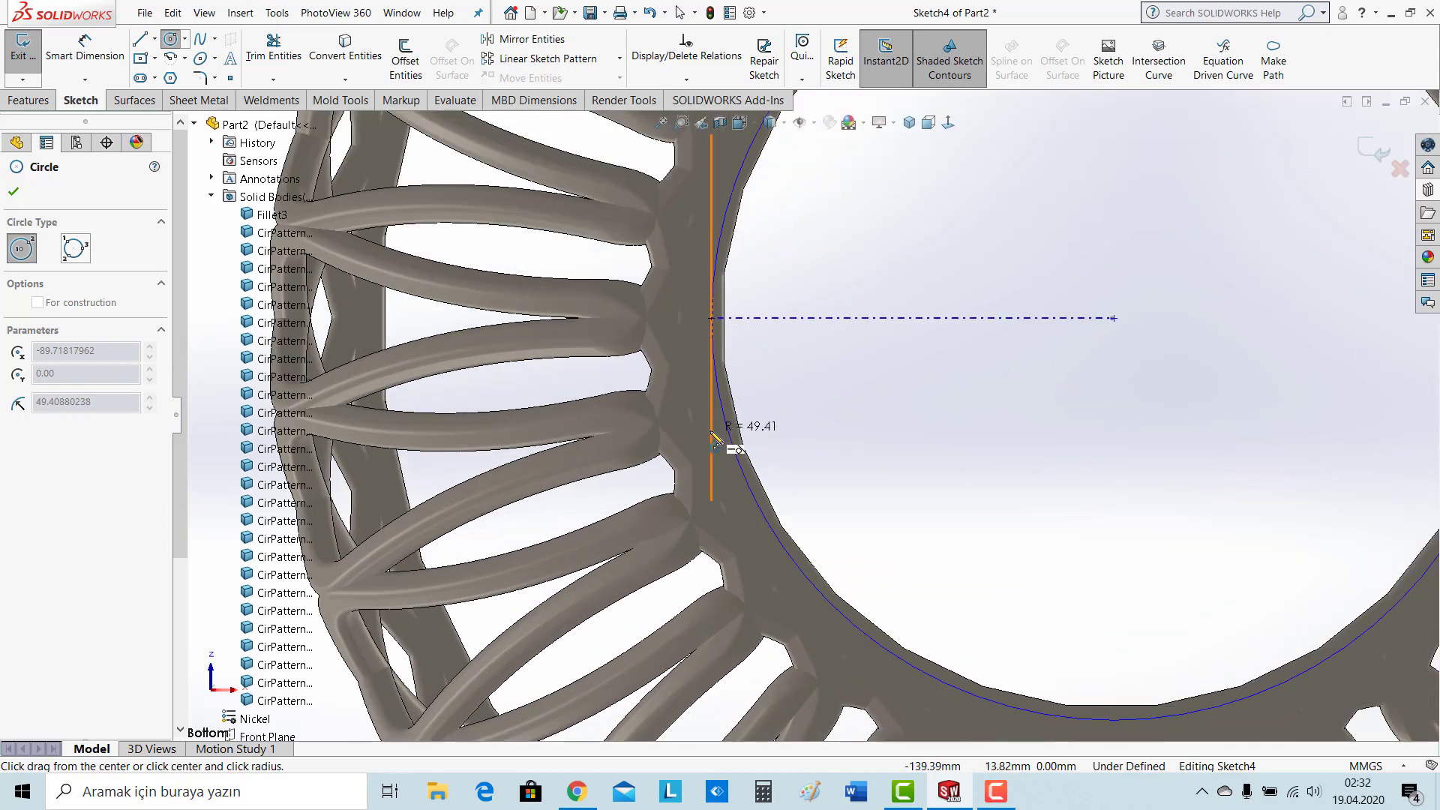
left_click(700, 371)
Dimension the base circle's diameter to 100 mm
left_click(84, 54)
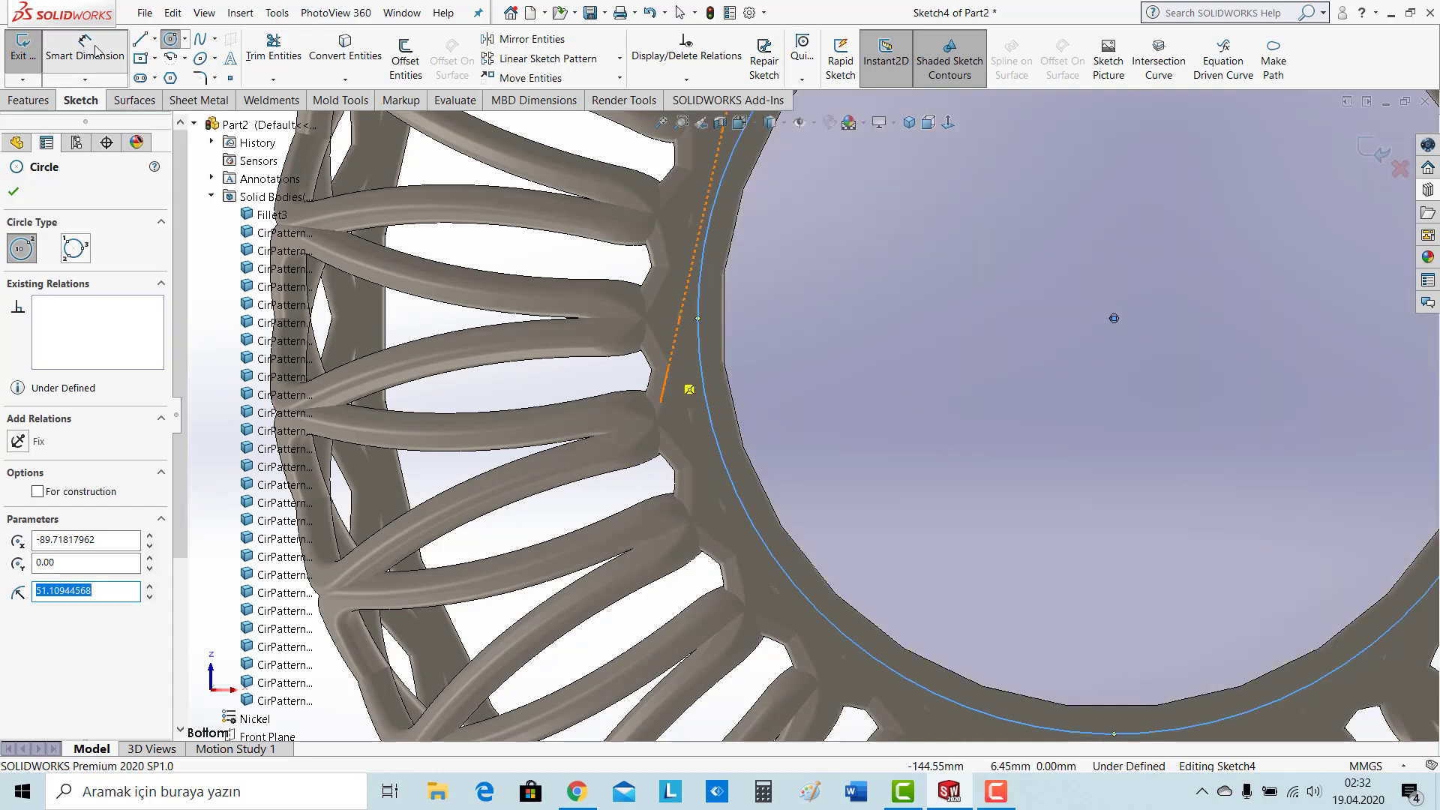
left_click(732, 491)
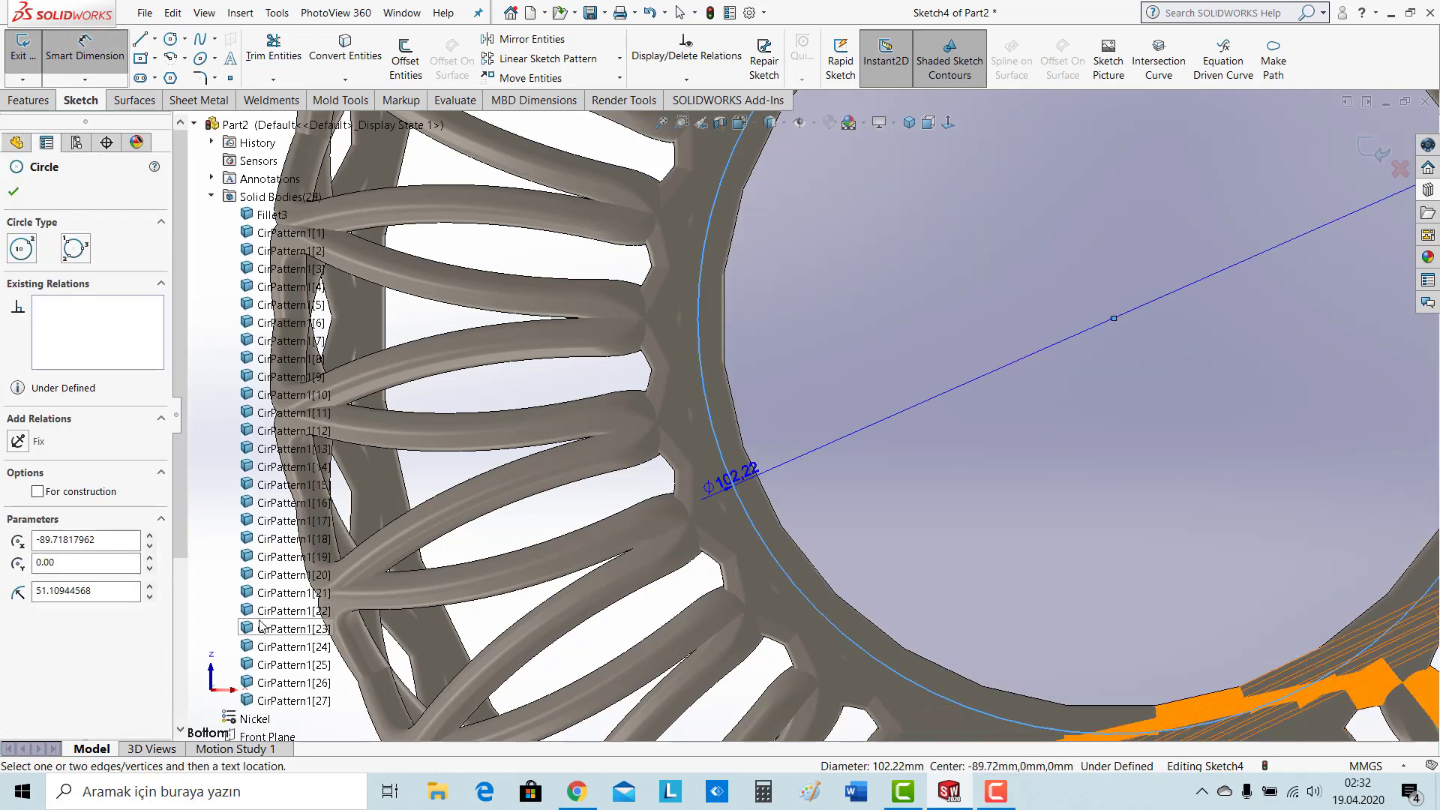
scroll(659, 480, "up", 3)
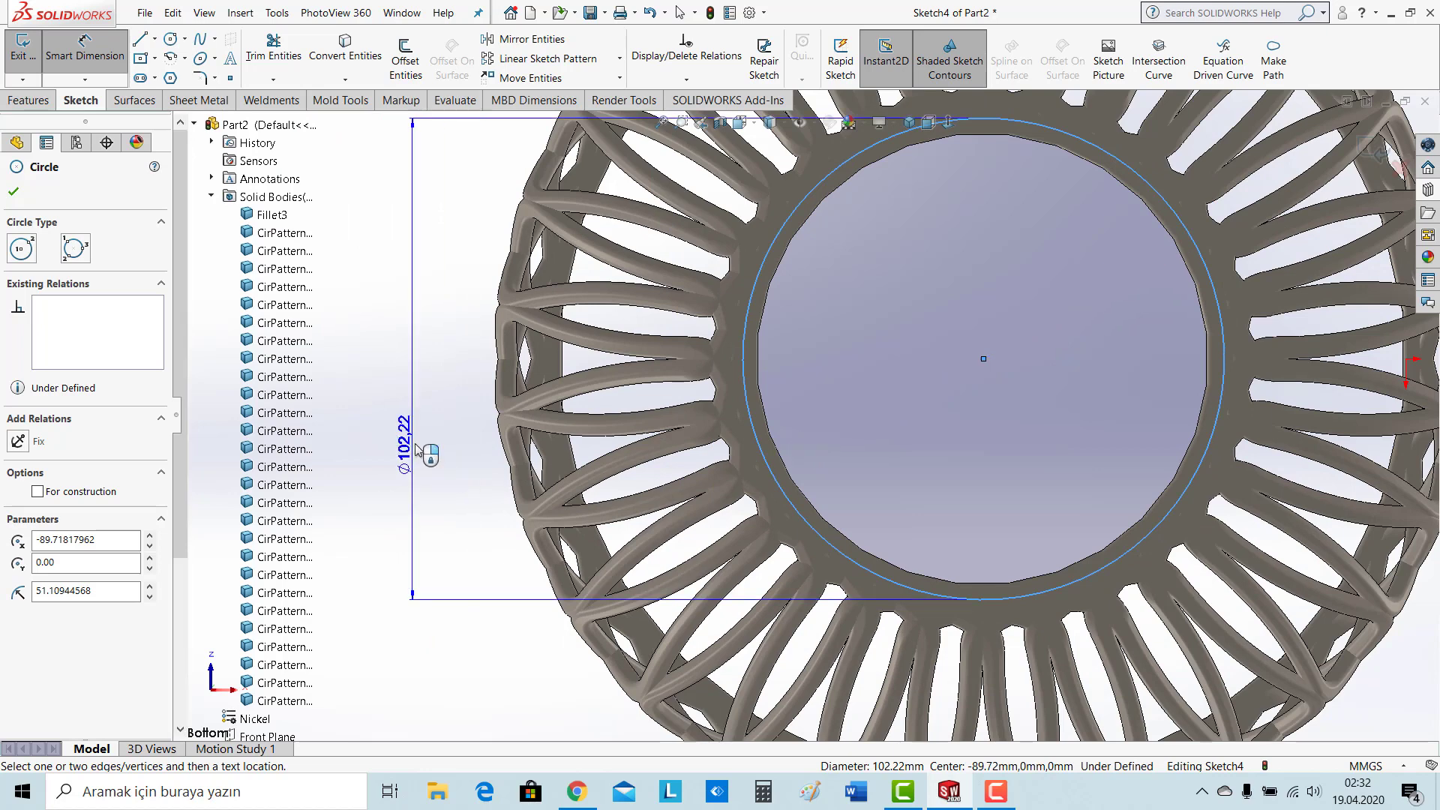
left_click(416, 450)
type("100")
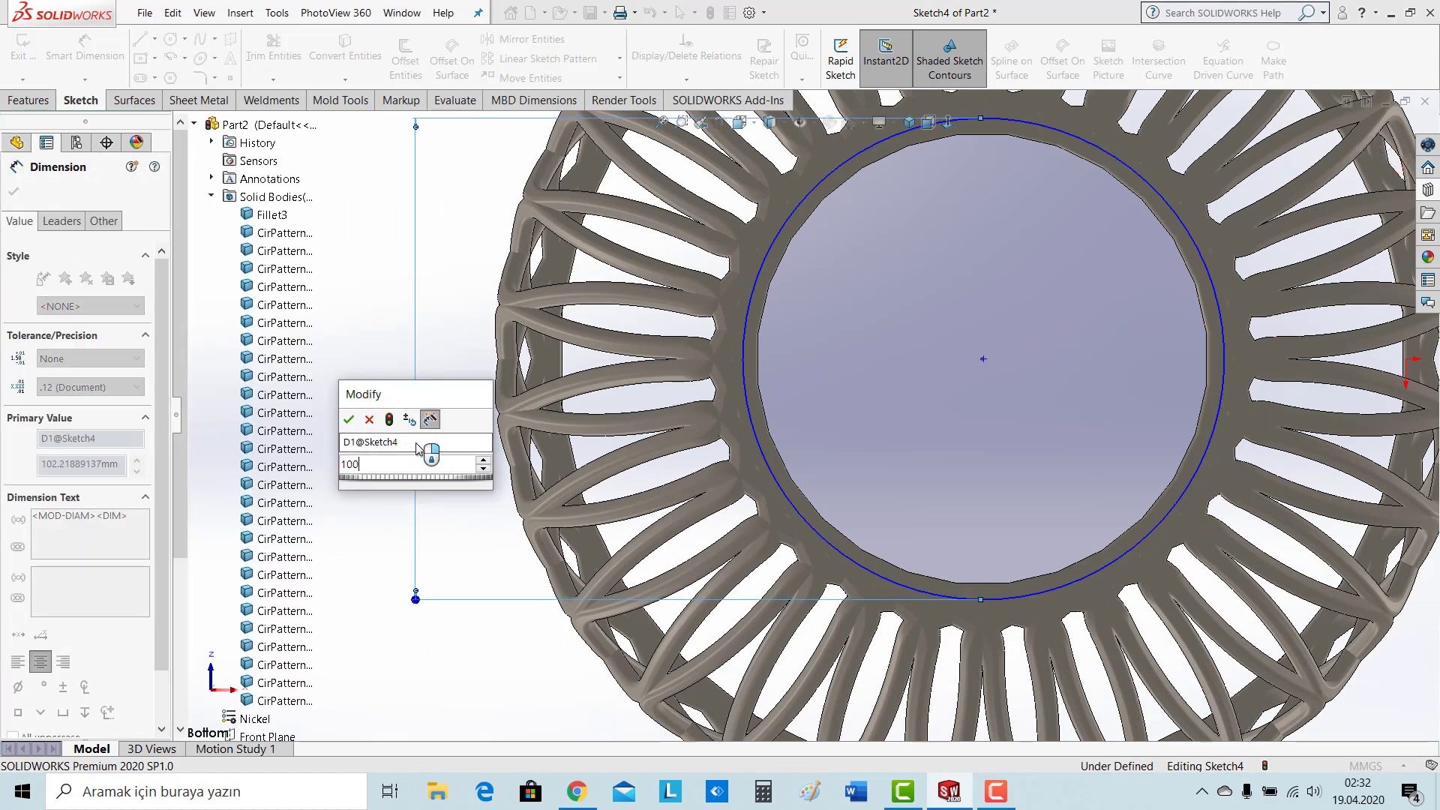
key("Return")
left_click(14, 191)
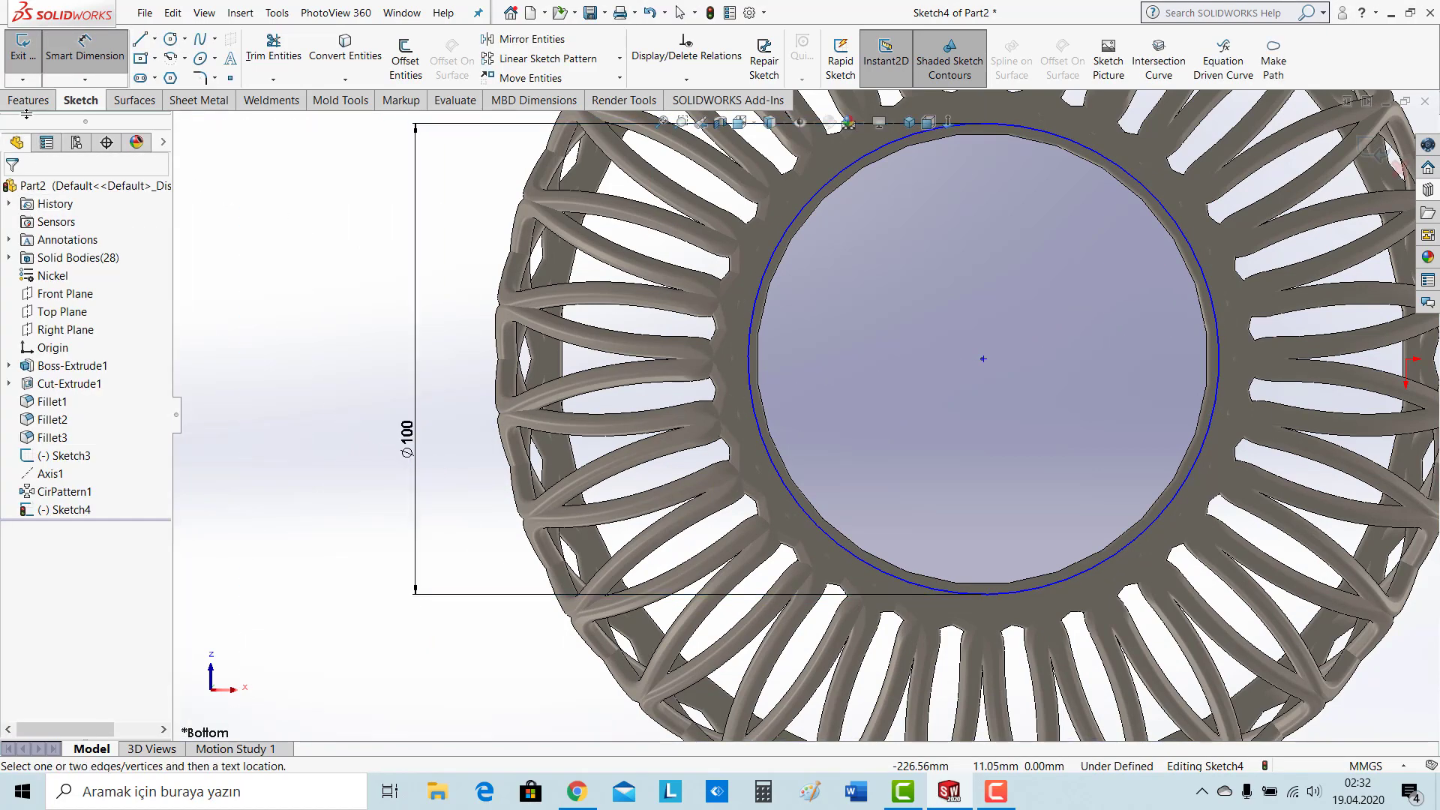
Extrude the base circle 2 mm in the reversed, downward direction with Merge result on, to form the basket's floor
left_click(28, 100)
left_click(31, 56)
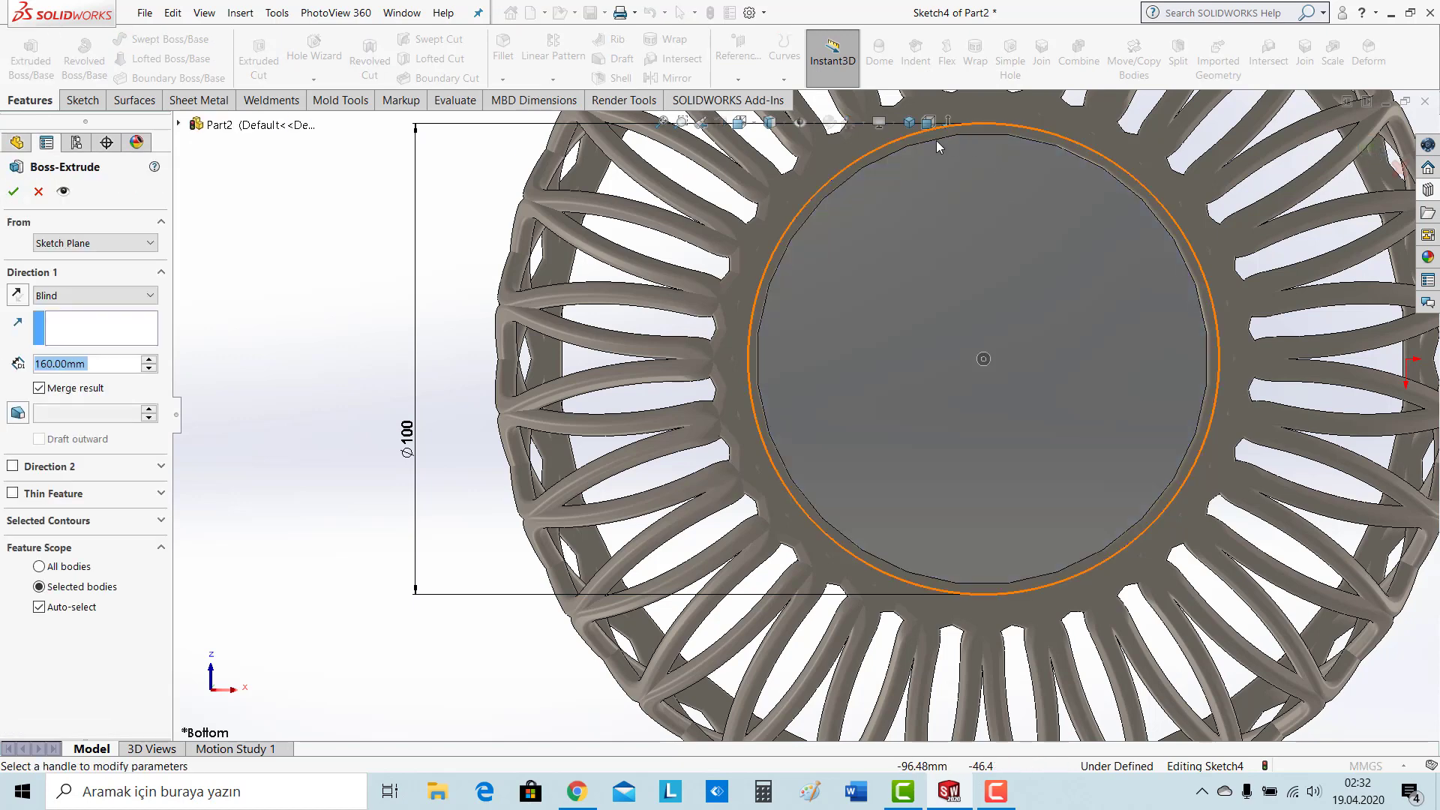
left_click(909, 122)
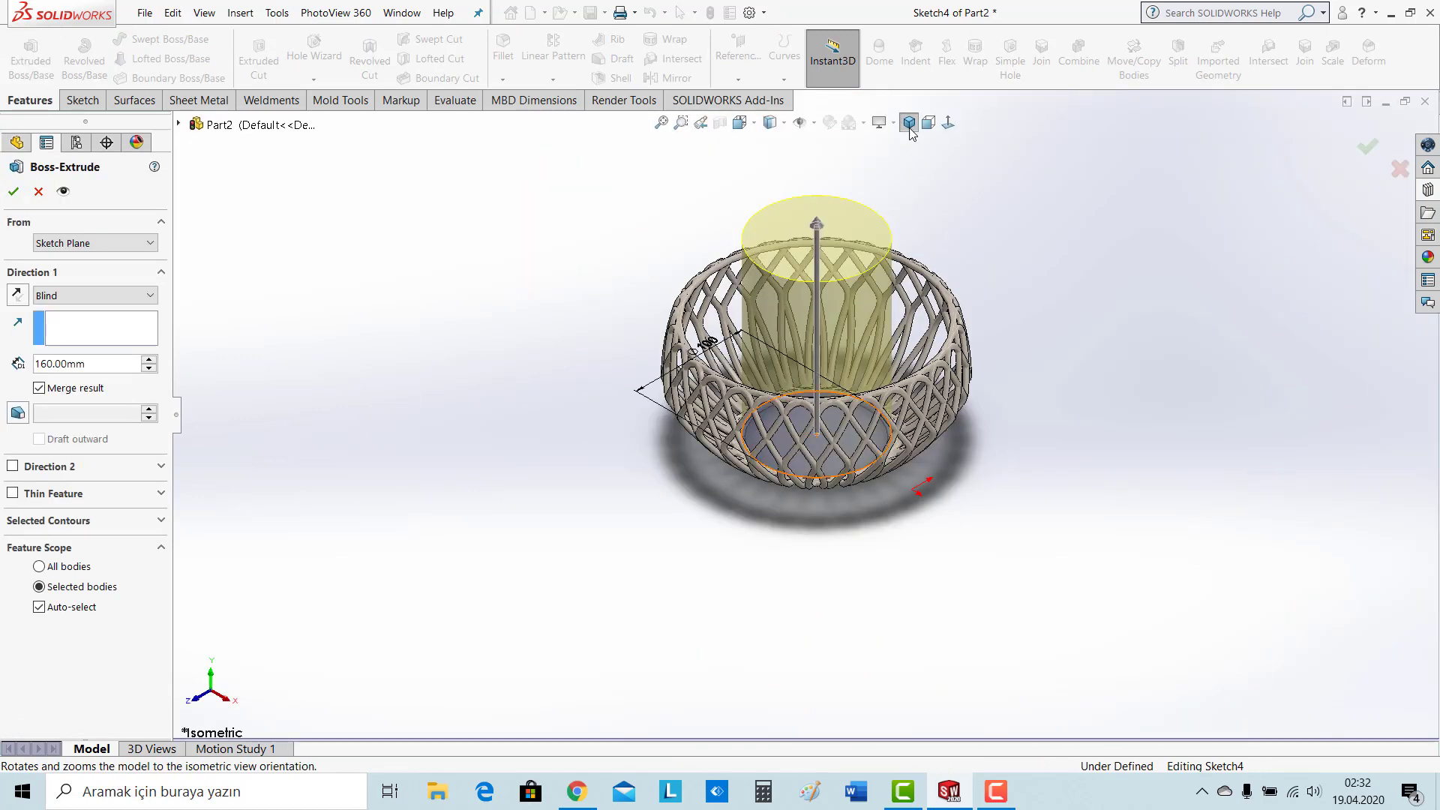
left_click(17, 296)
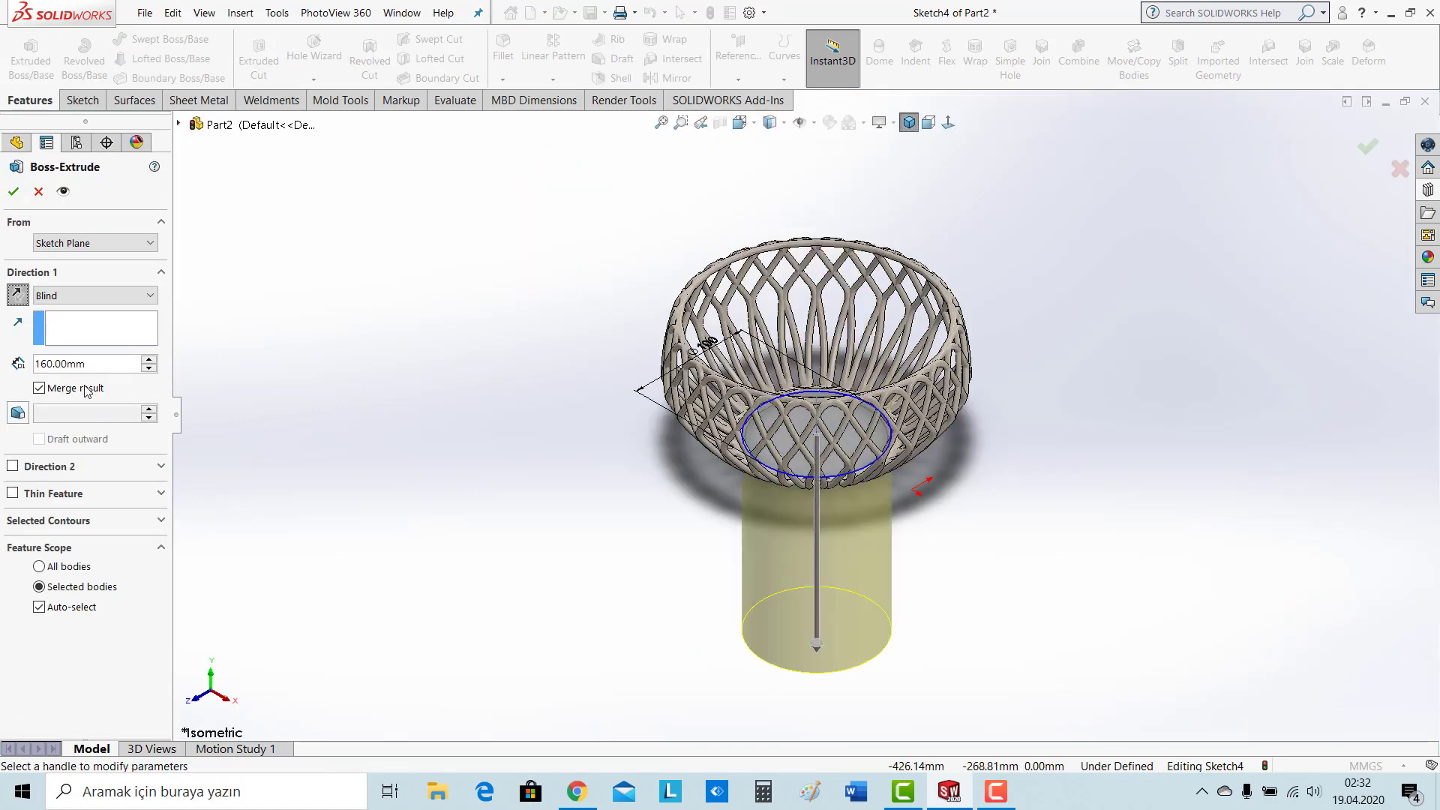
left_click_drag(113, 365, 2, 363)
type("2")
key("Return")
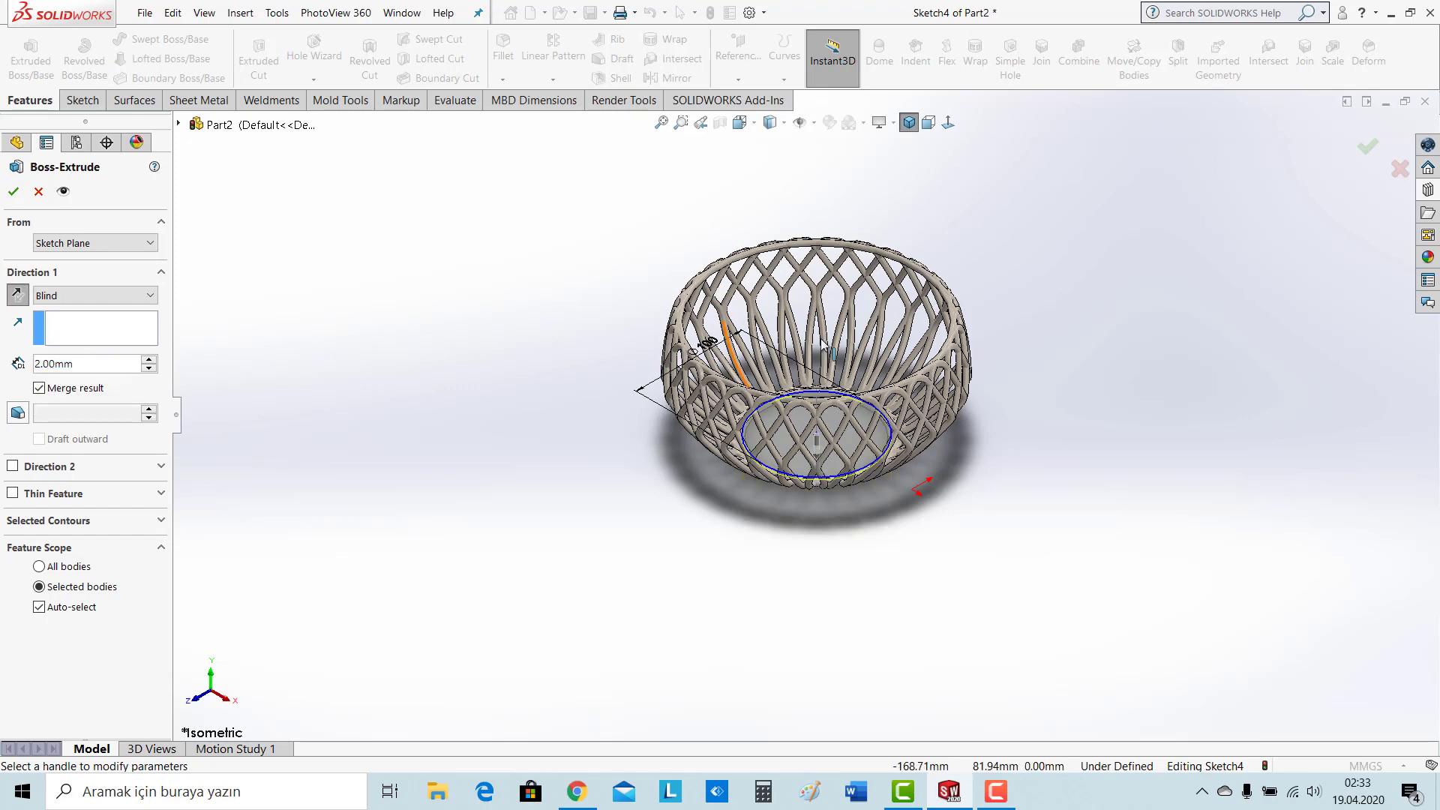
scroll(823, 344, "down", 5)
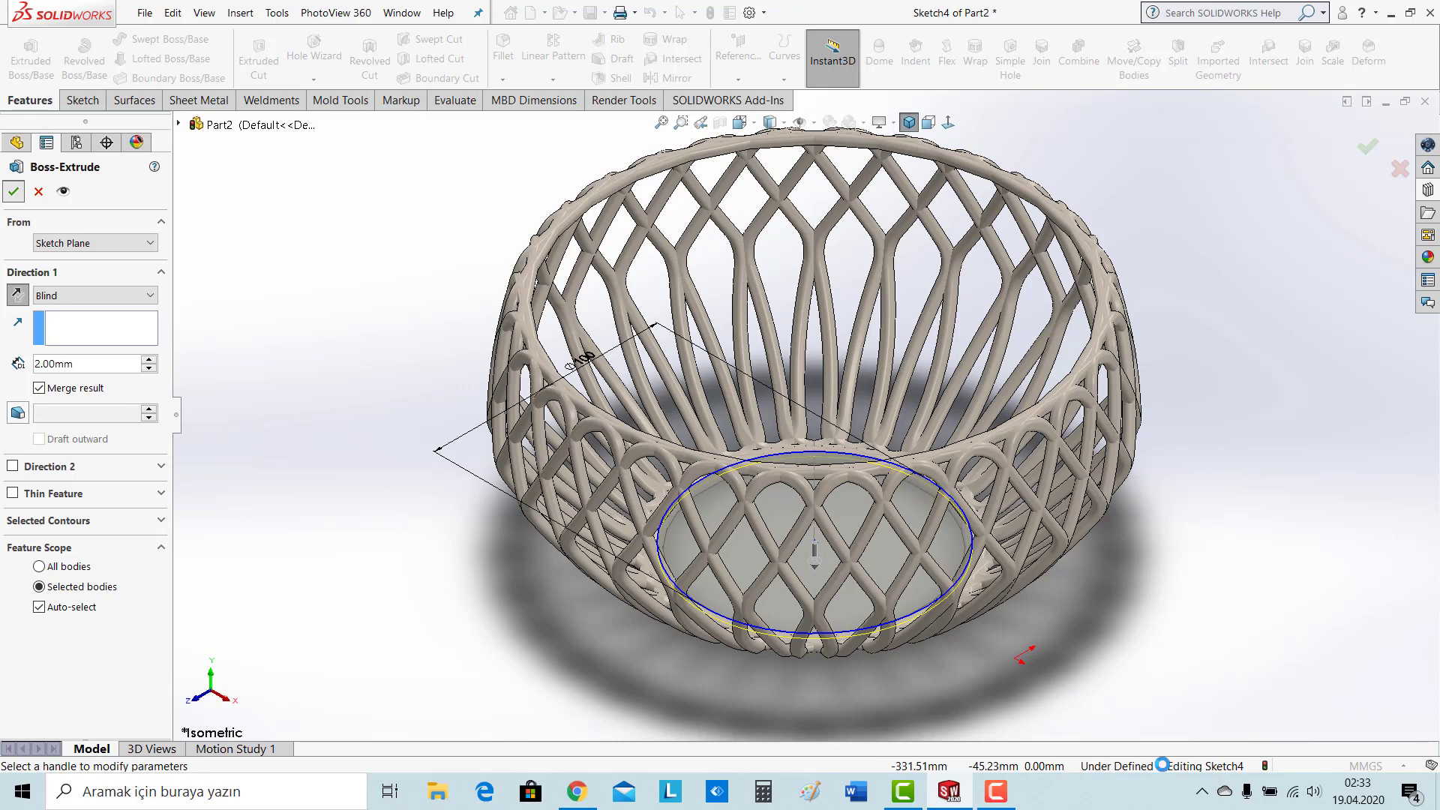
left_click(995, 792)
left_click(1366, 718)
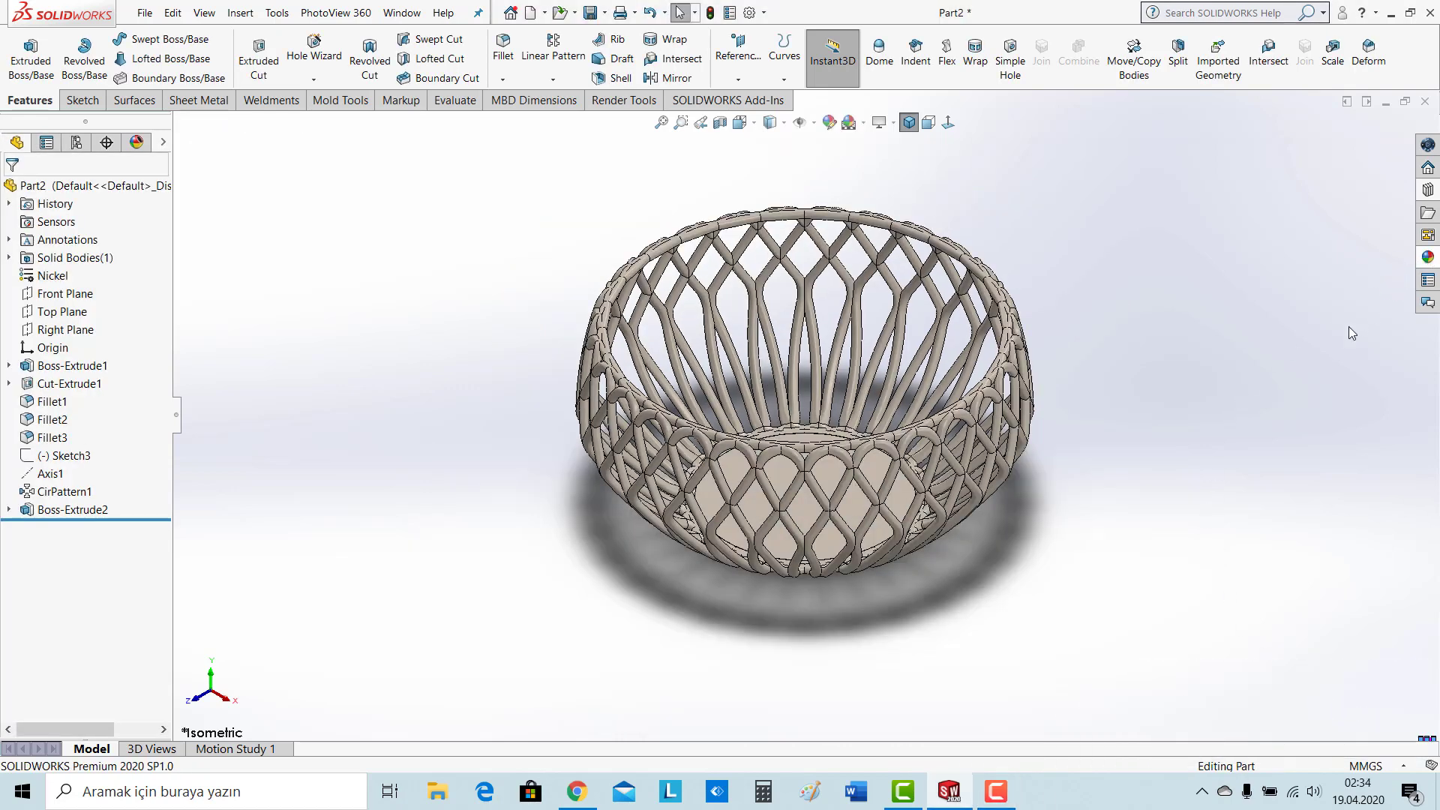
Browse the Stone and Miscellaneous appearance categories for a suitable basket finish
left_click(1142, 149)
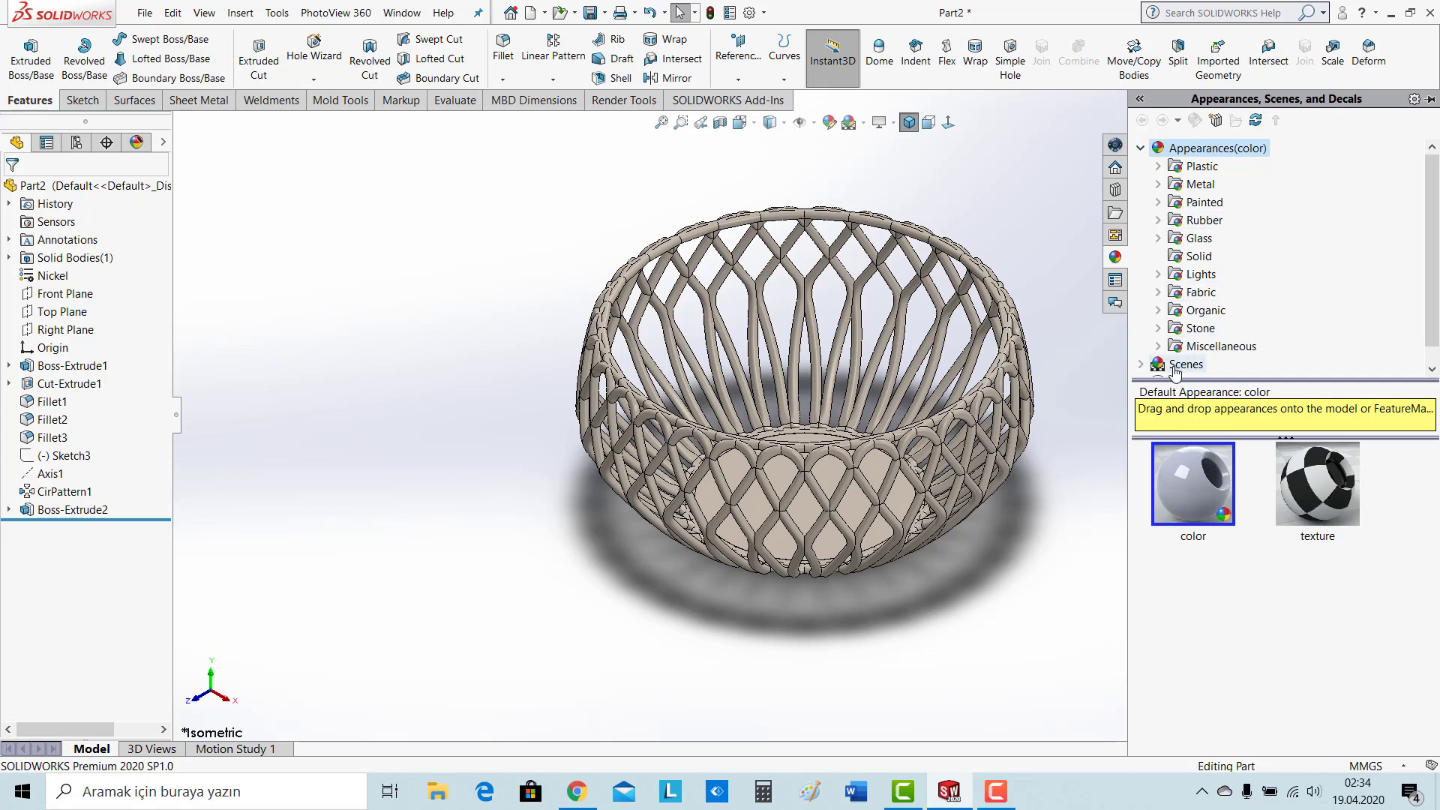
left_click(1160, 347)
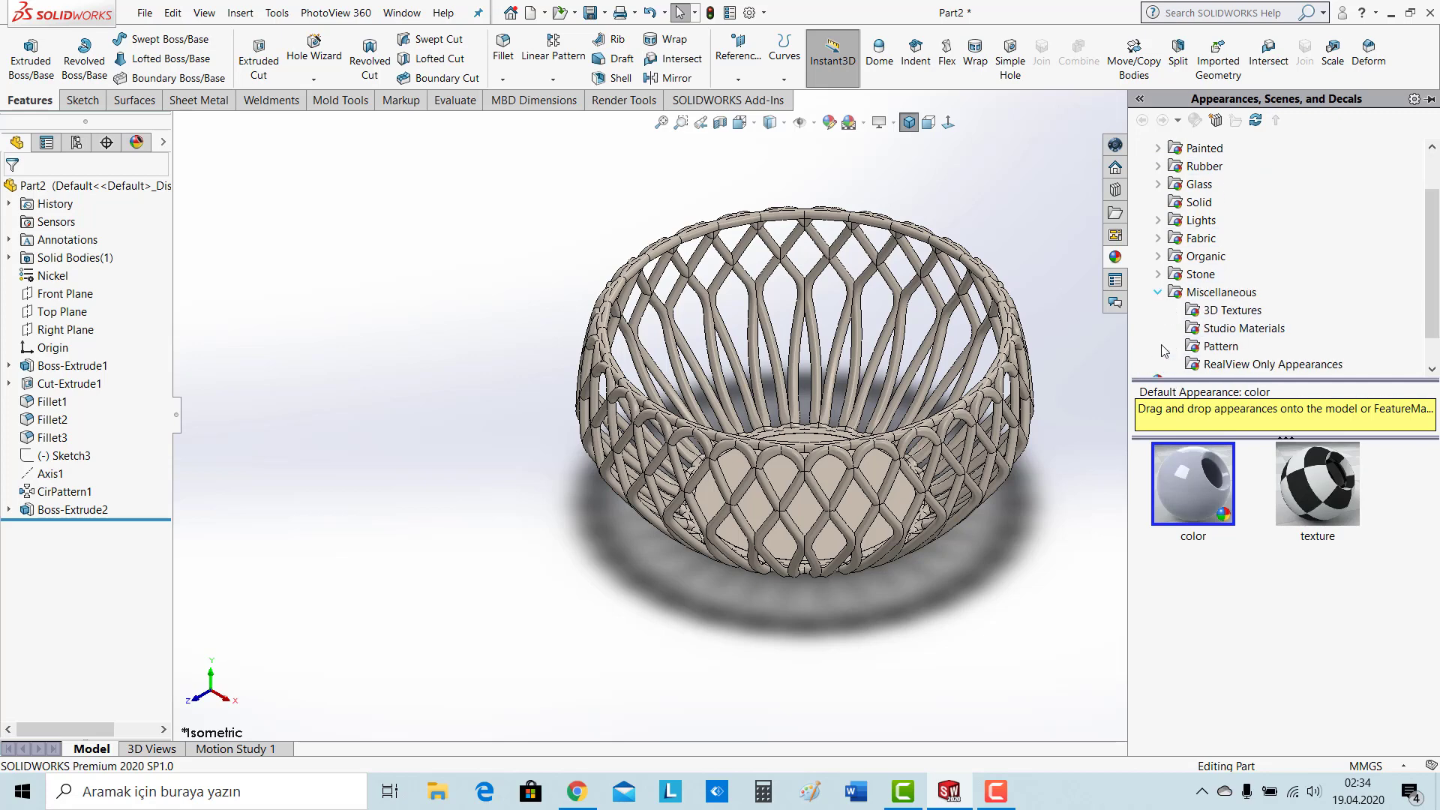
left_click(1158, 274)
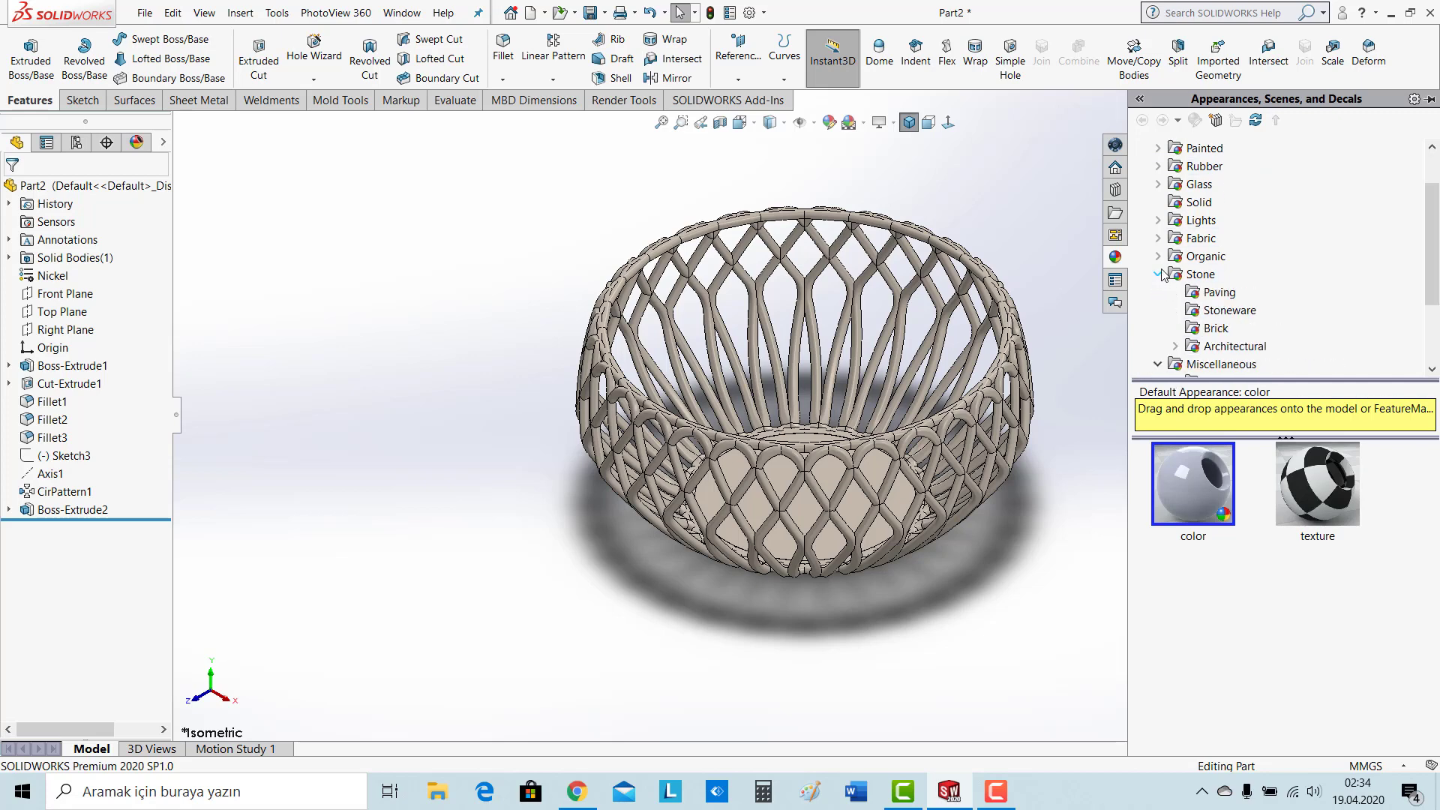
left_click(1213, 347)
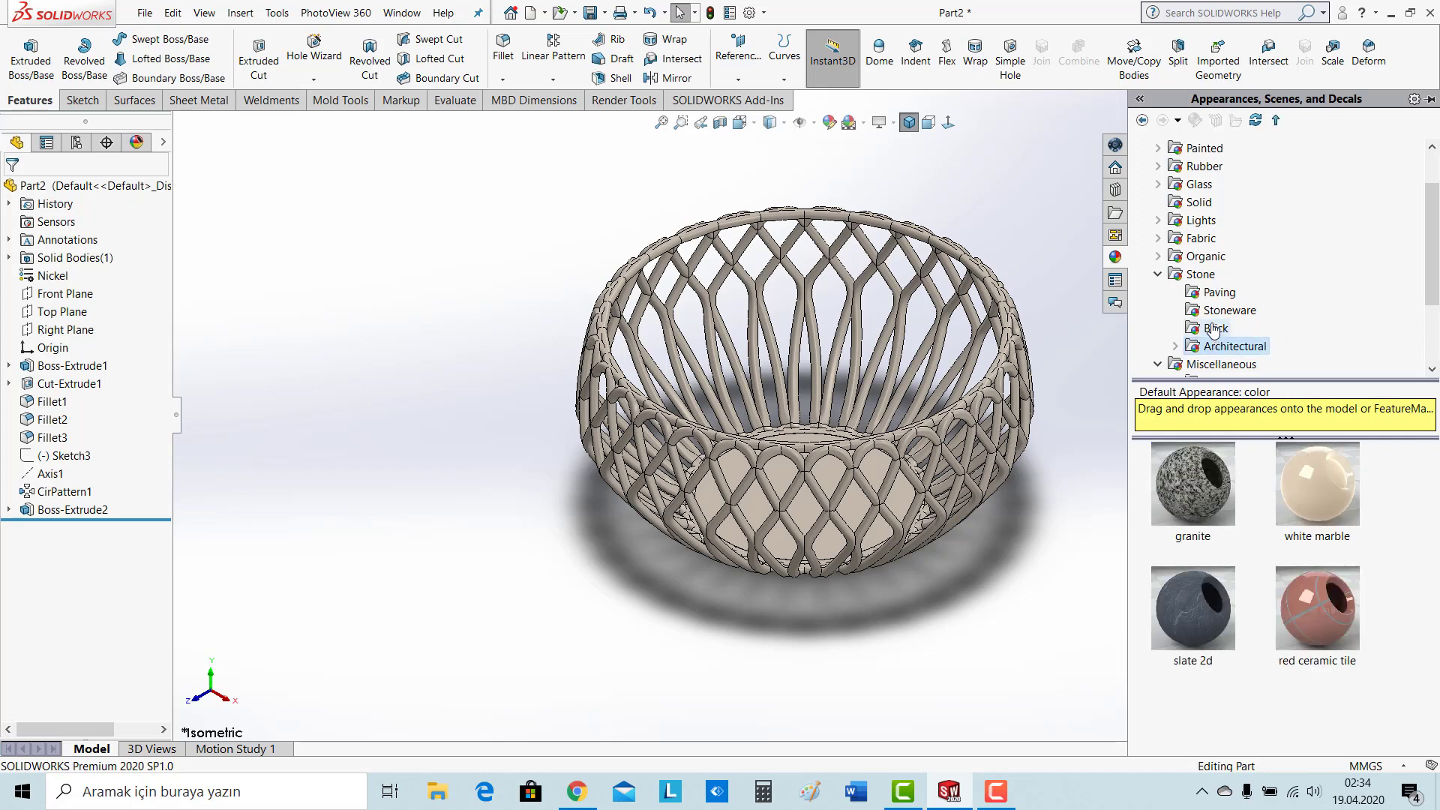
left_click(1159, 274)
left_click(1221, 311)
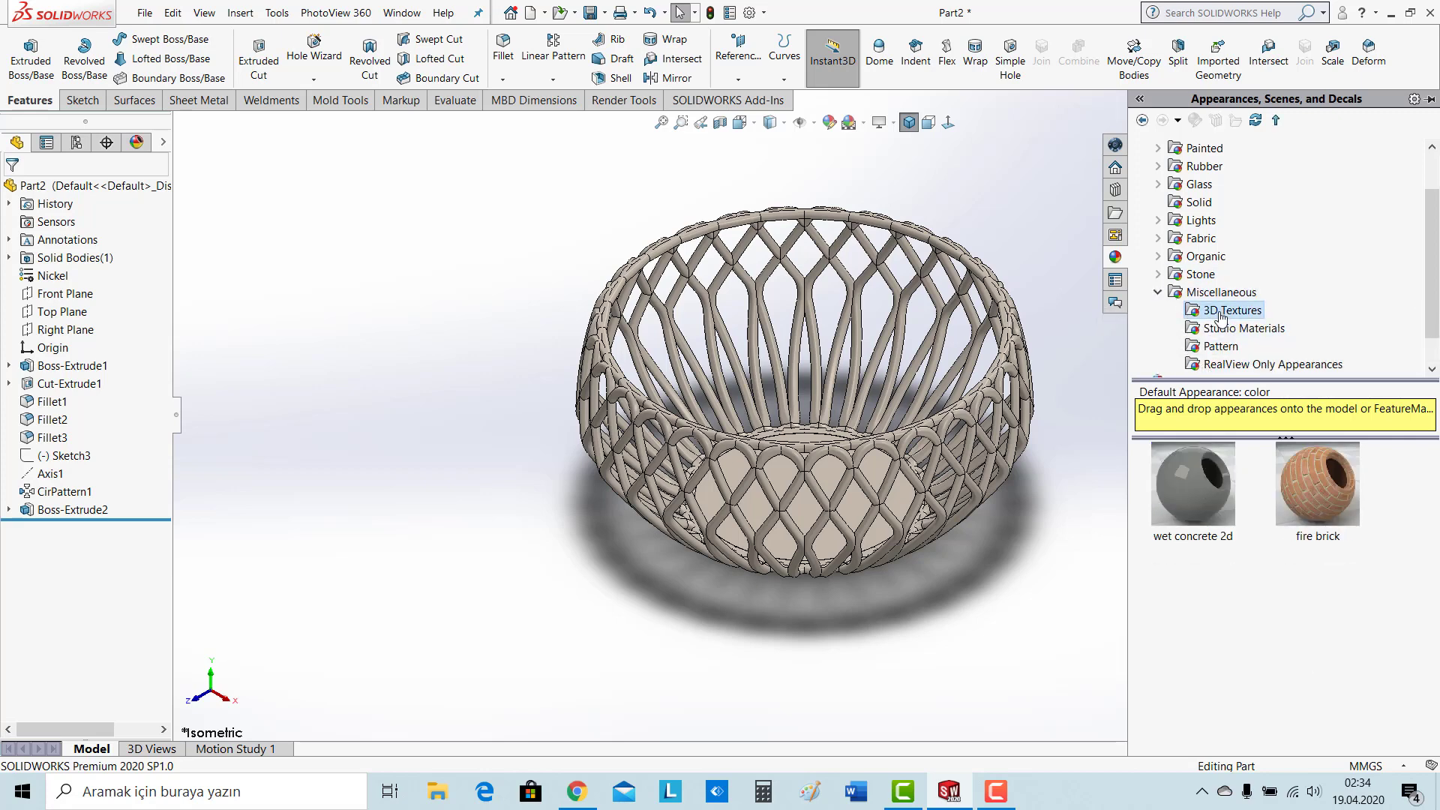
left_click(1230, 330)
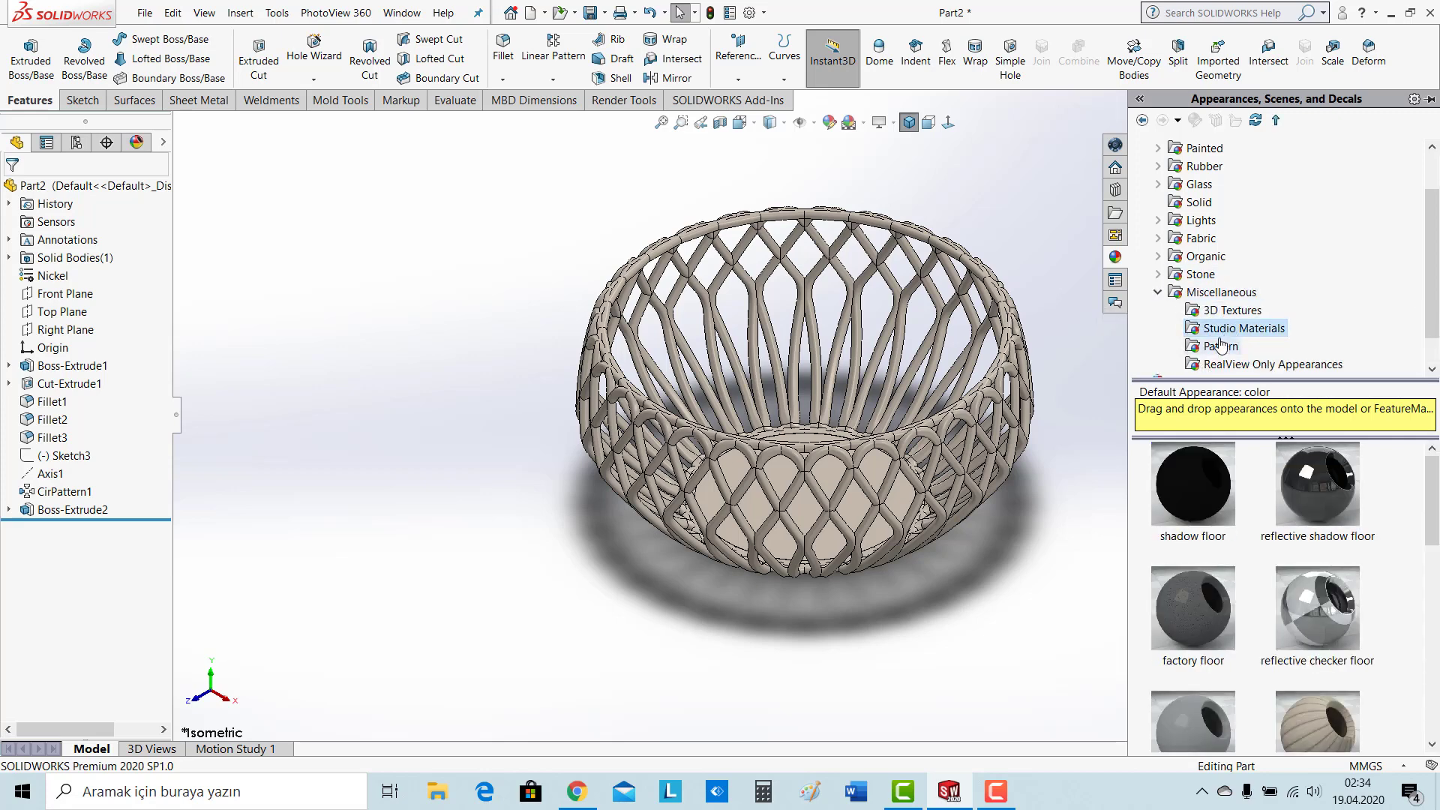
left_click(1223, 347)
left_click(1236, 366)
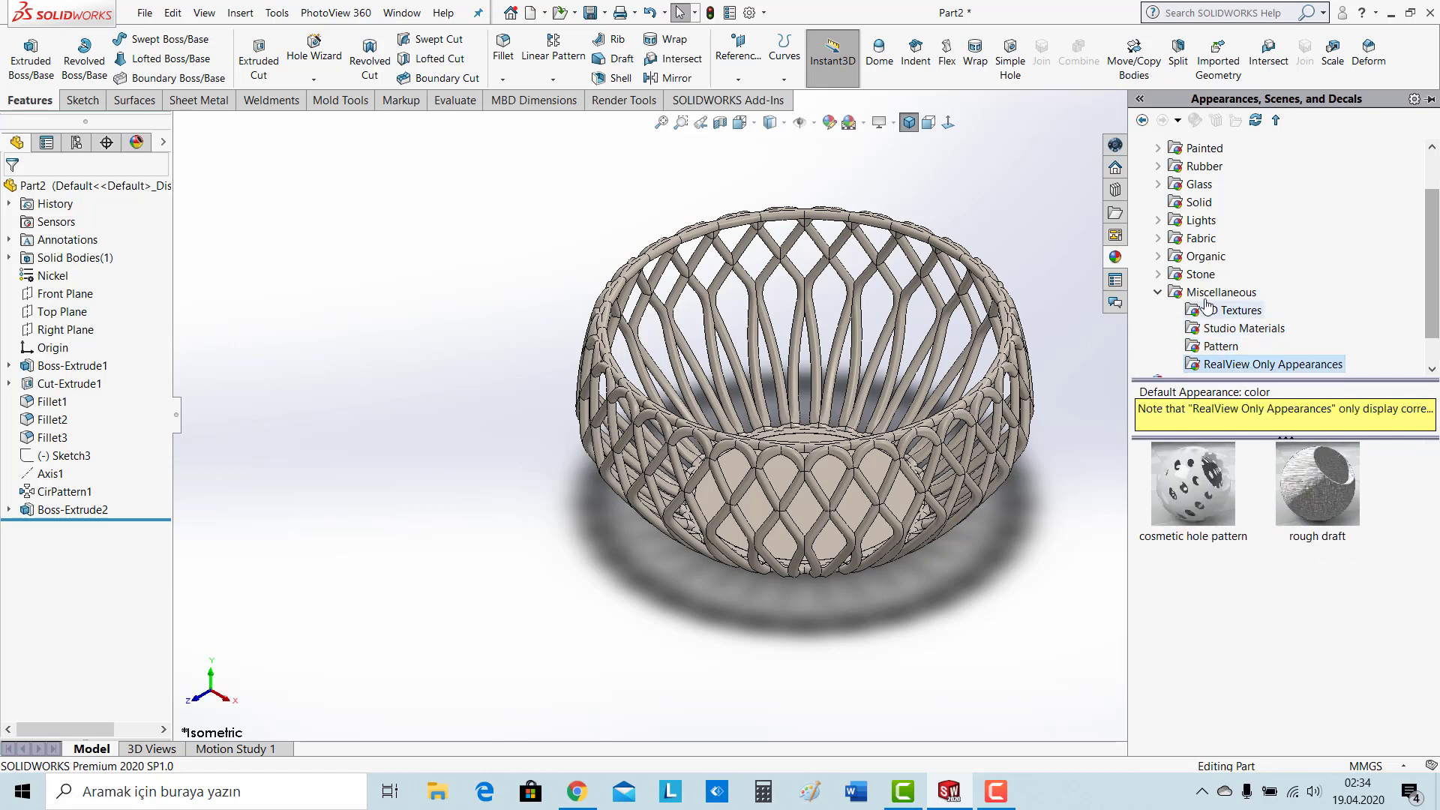
left_click(1159, 275)
left_click(1219, 292)
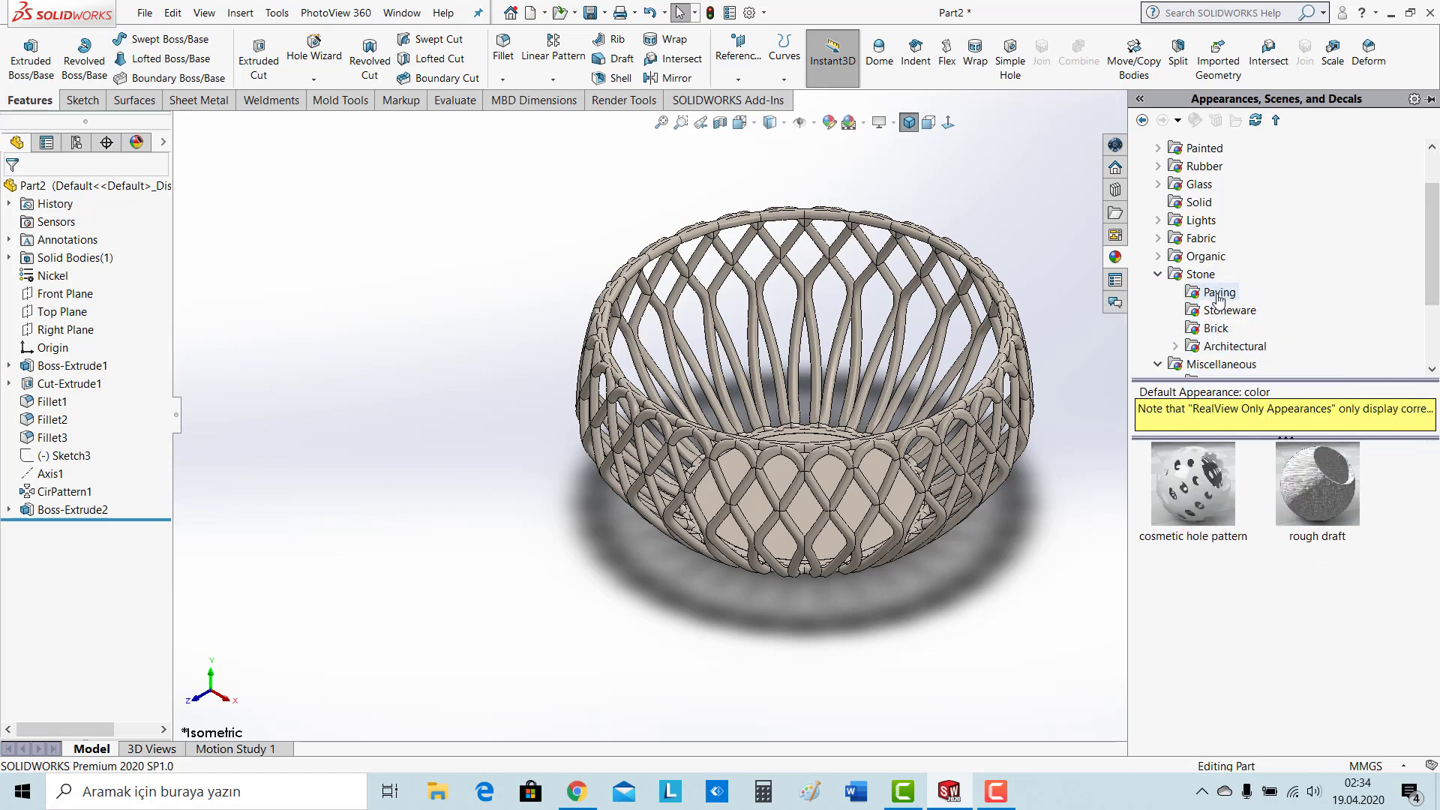
left_click(1234, 347)
Apply the polished rosewood 2d appearance from the organic wood category to the whole basket body
left_click(1158, 256)
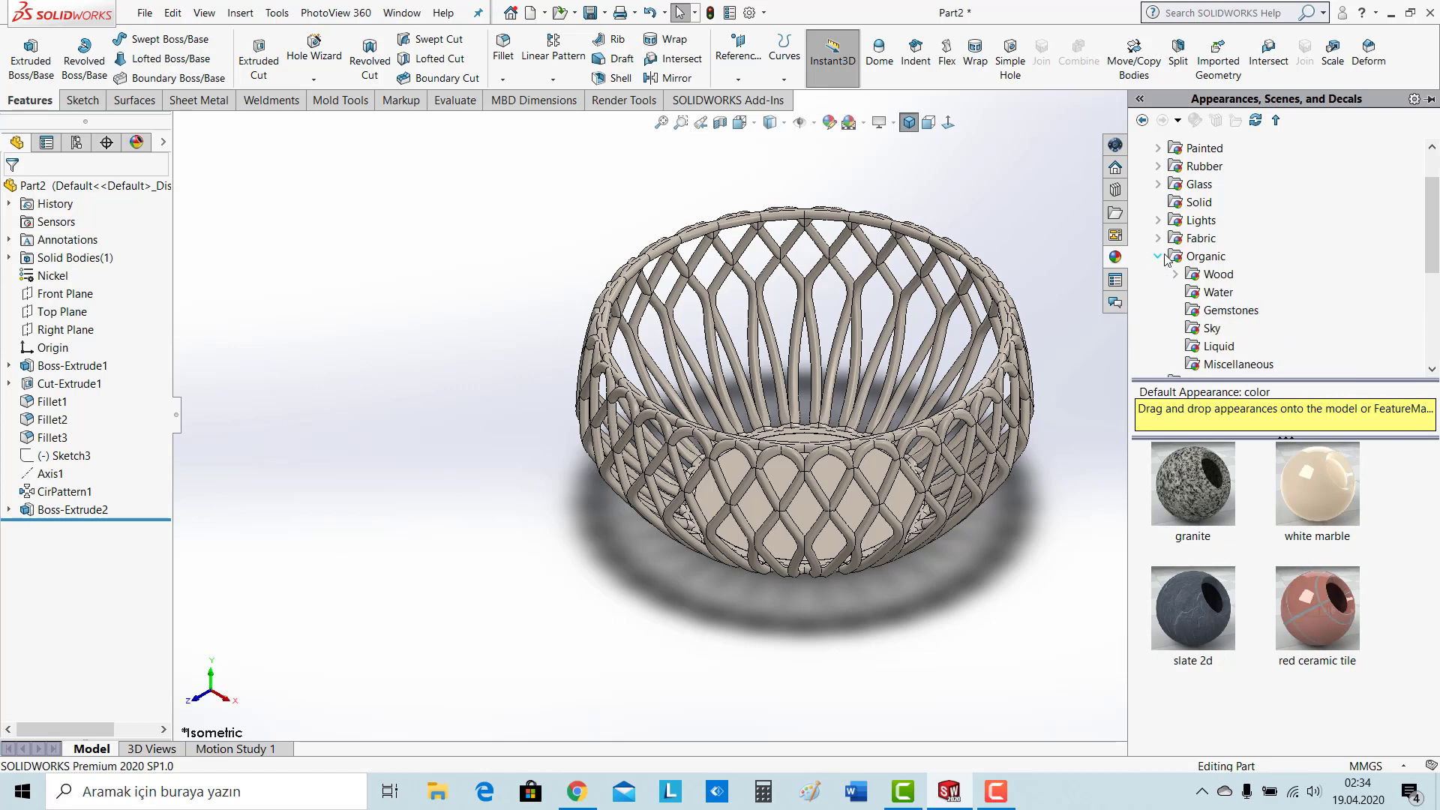
left_click(1217, 275)
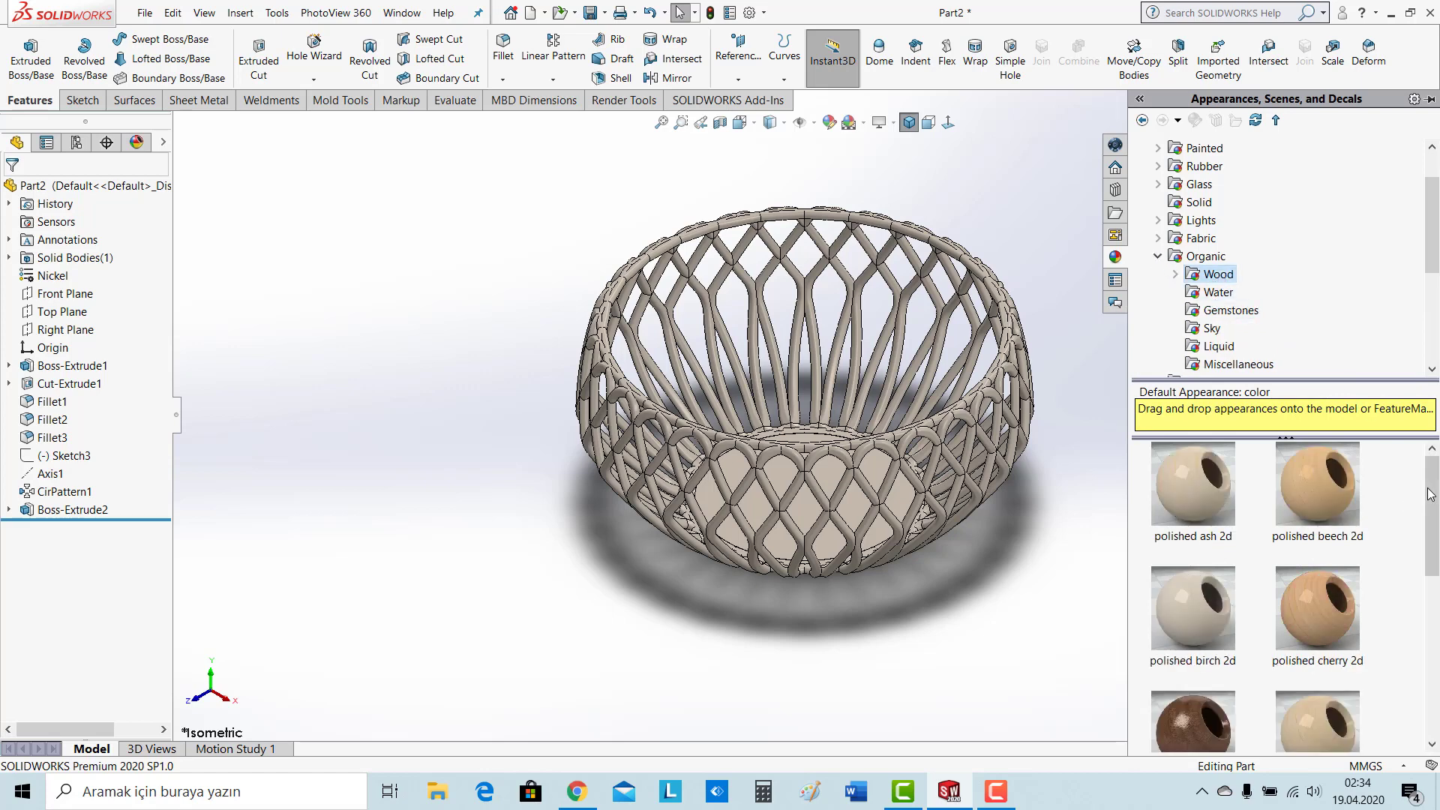
left_click_drag(1430, 493, 1431, 652)
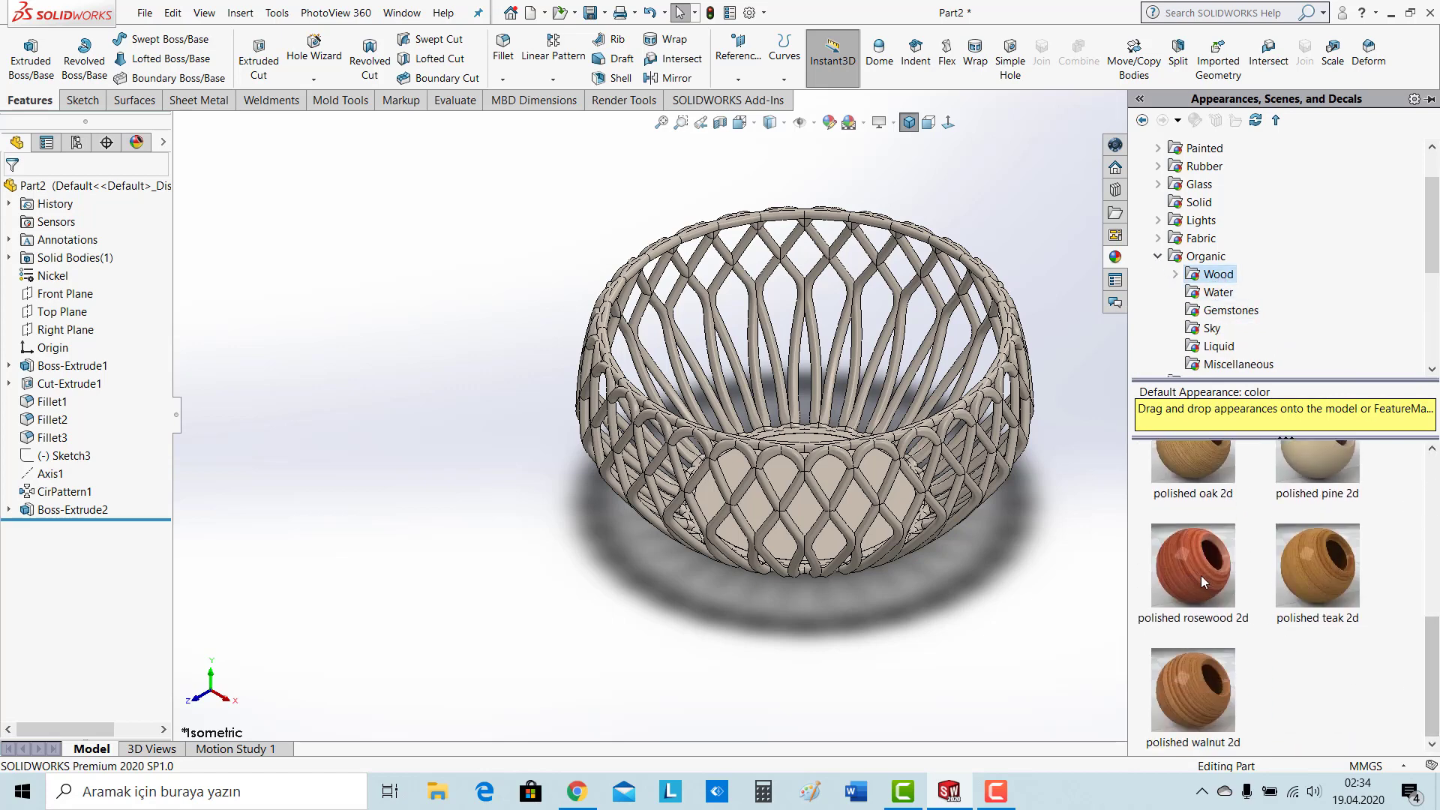
left_click_drag(1200, 574, 859, 461)
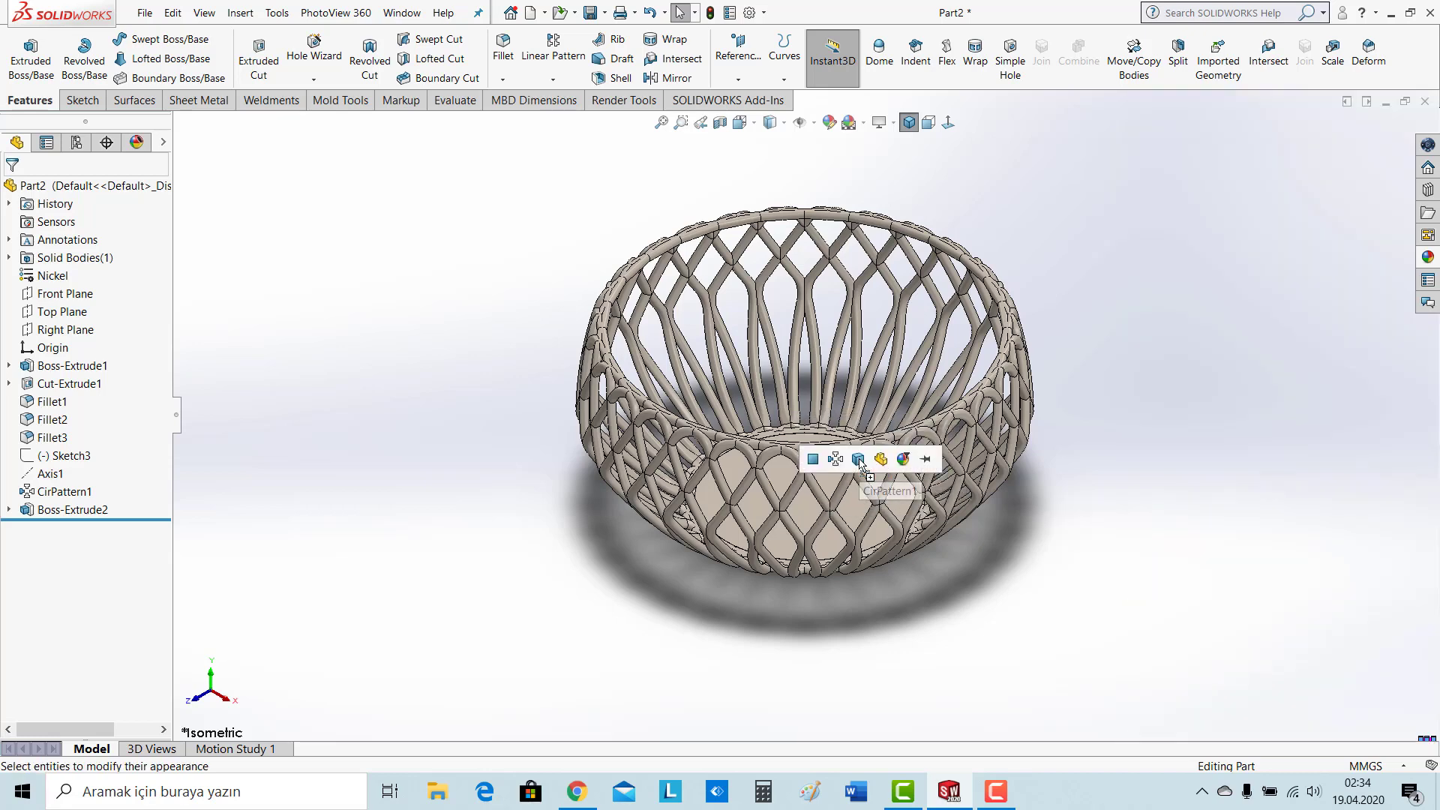
left_click(880, 459)
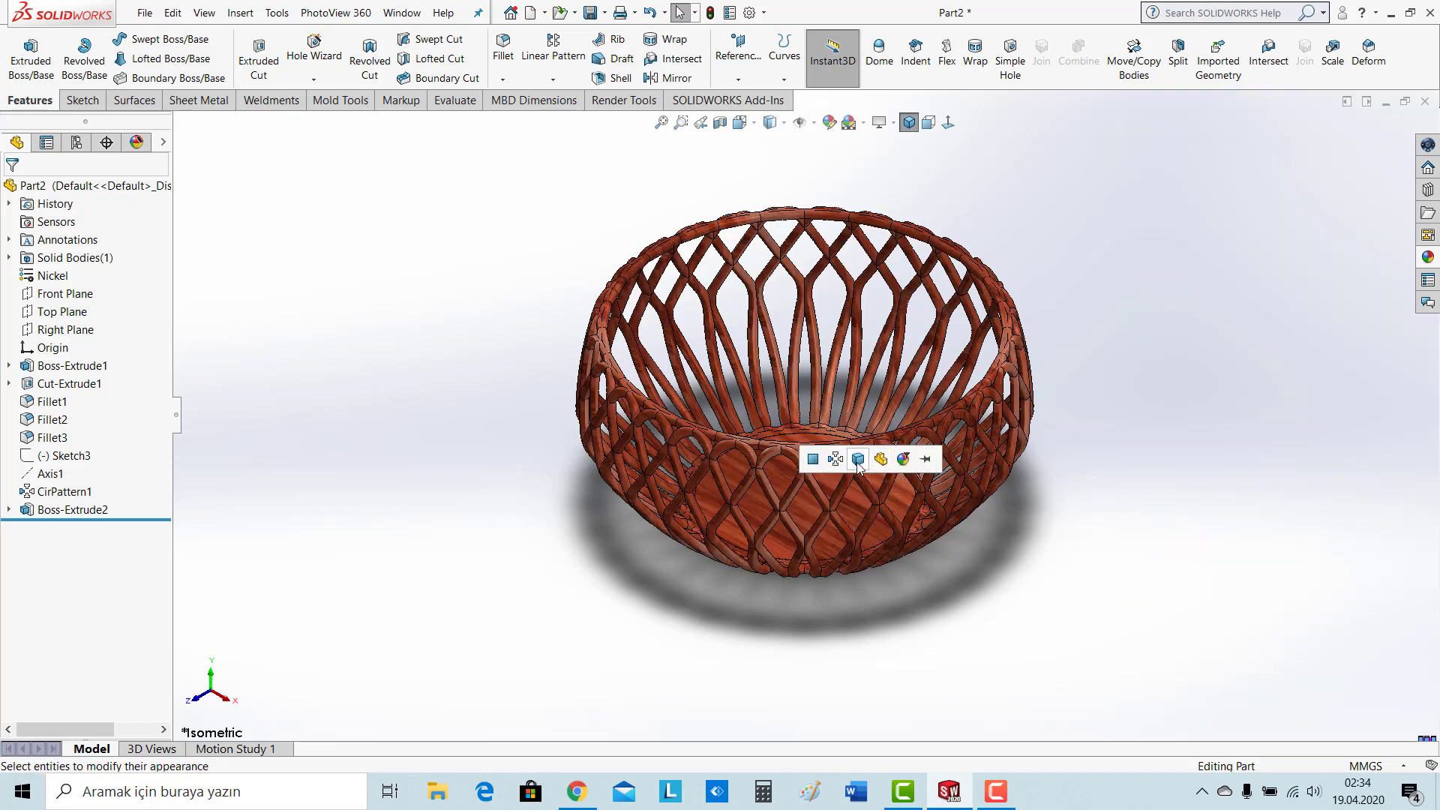
left_click(859, 460)
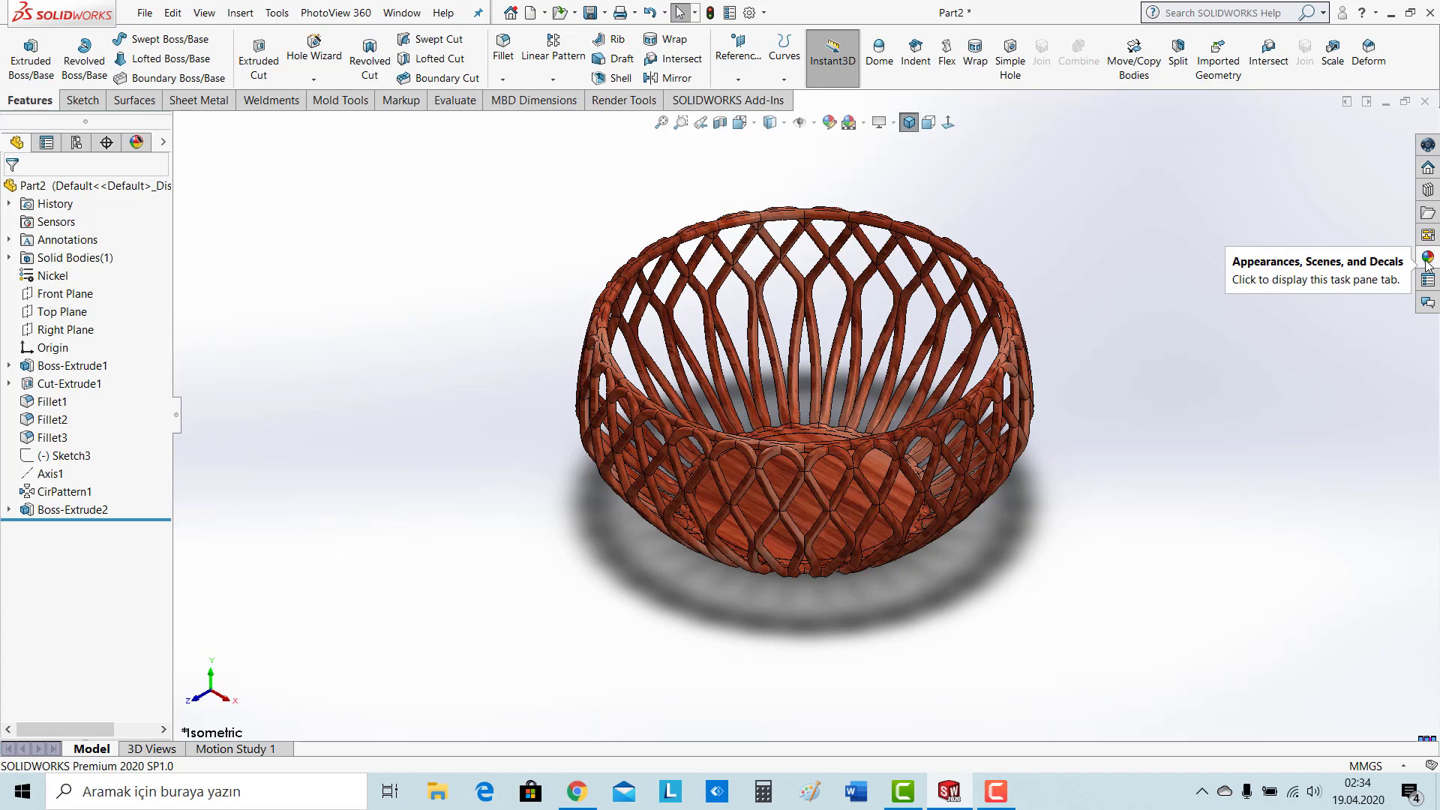
scroll(1062, 331, "up", 3)
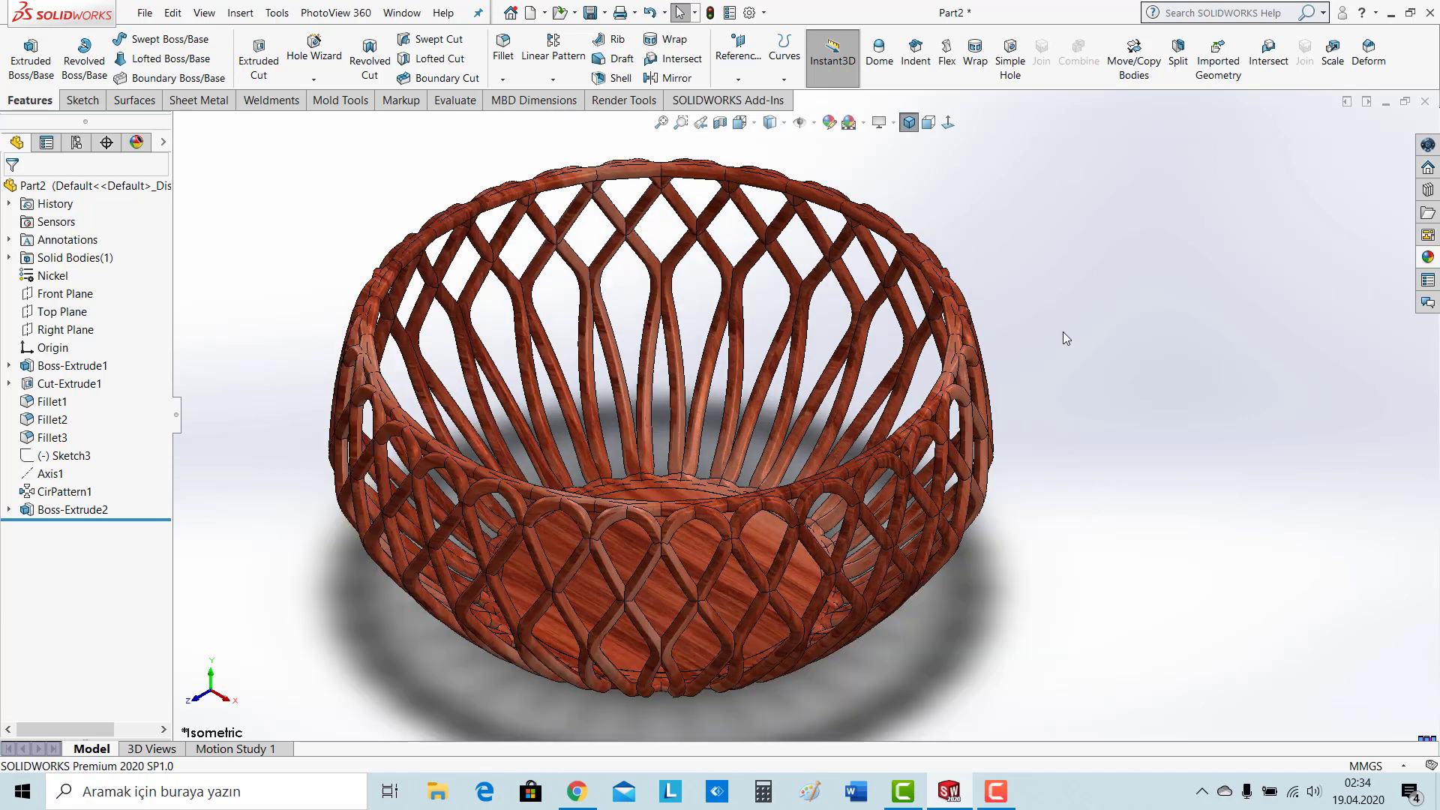
scroll(992, 348, "down", 5)
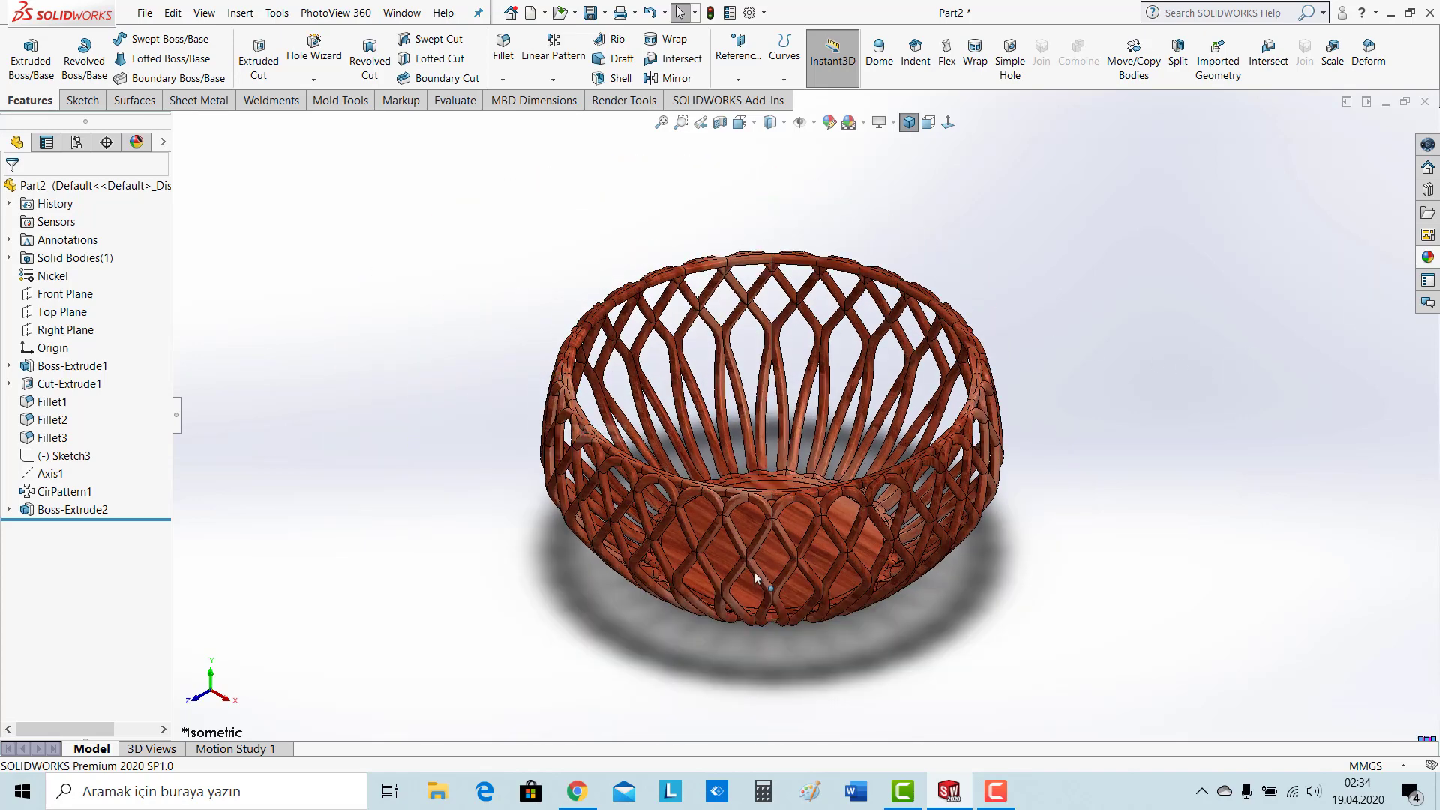
scroll(577, 480, "up", 3)
scroll(1212, 390, "down", 1)
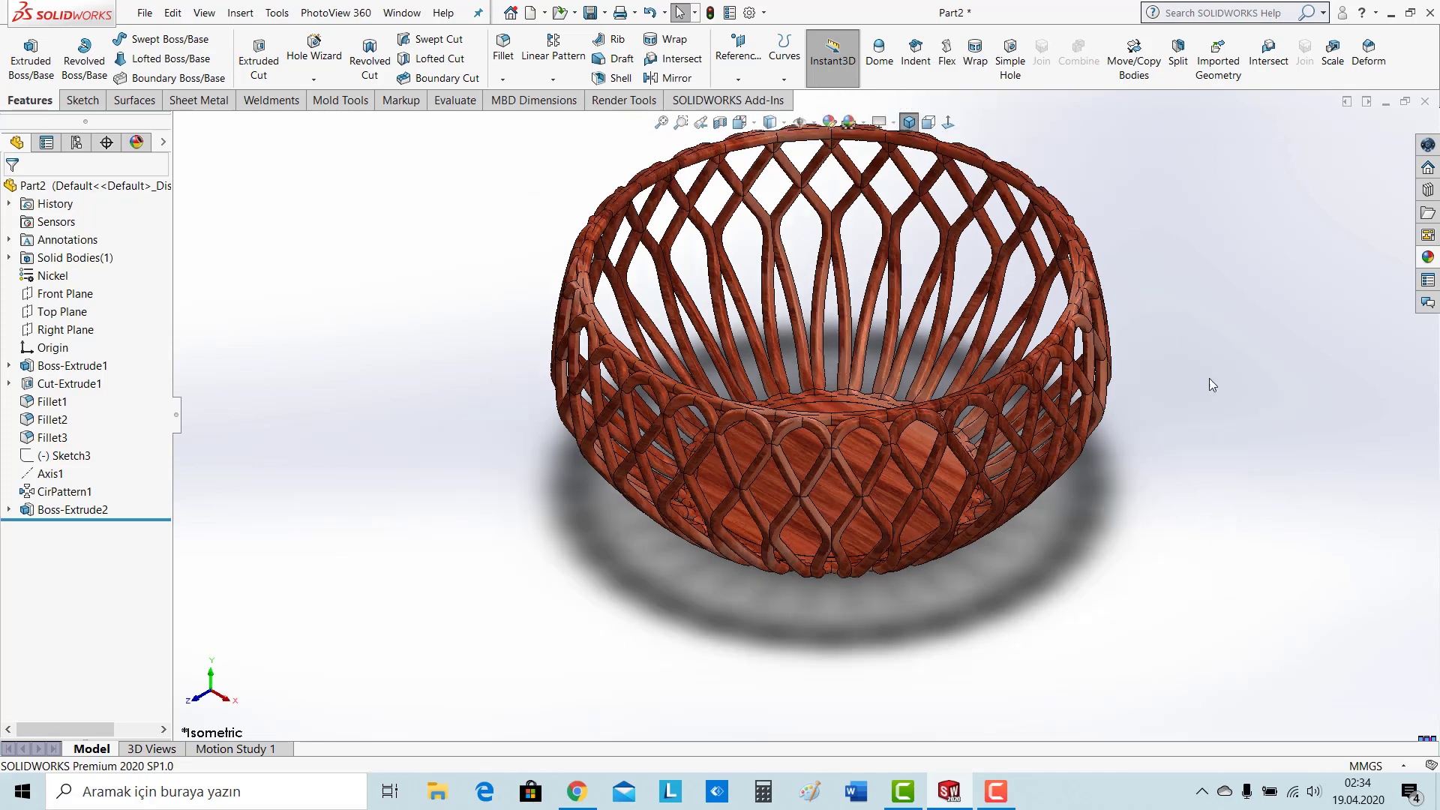
Apply the Backdrop - Studio Room 2 scene from the Basic Scenes collection as the basket model's display environment
scroll(1113, 198, "up", 1)
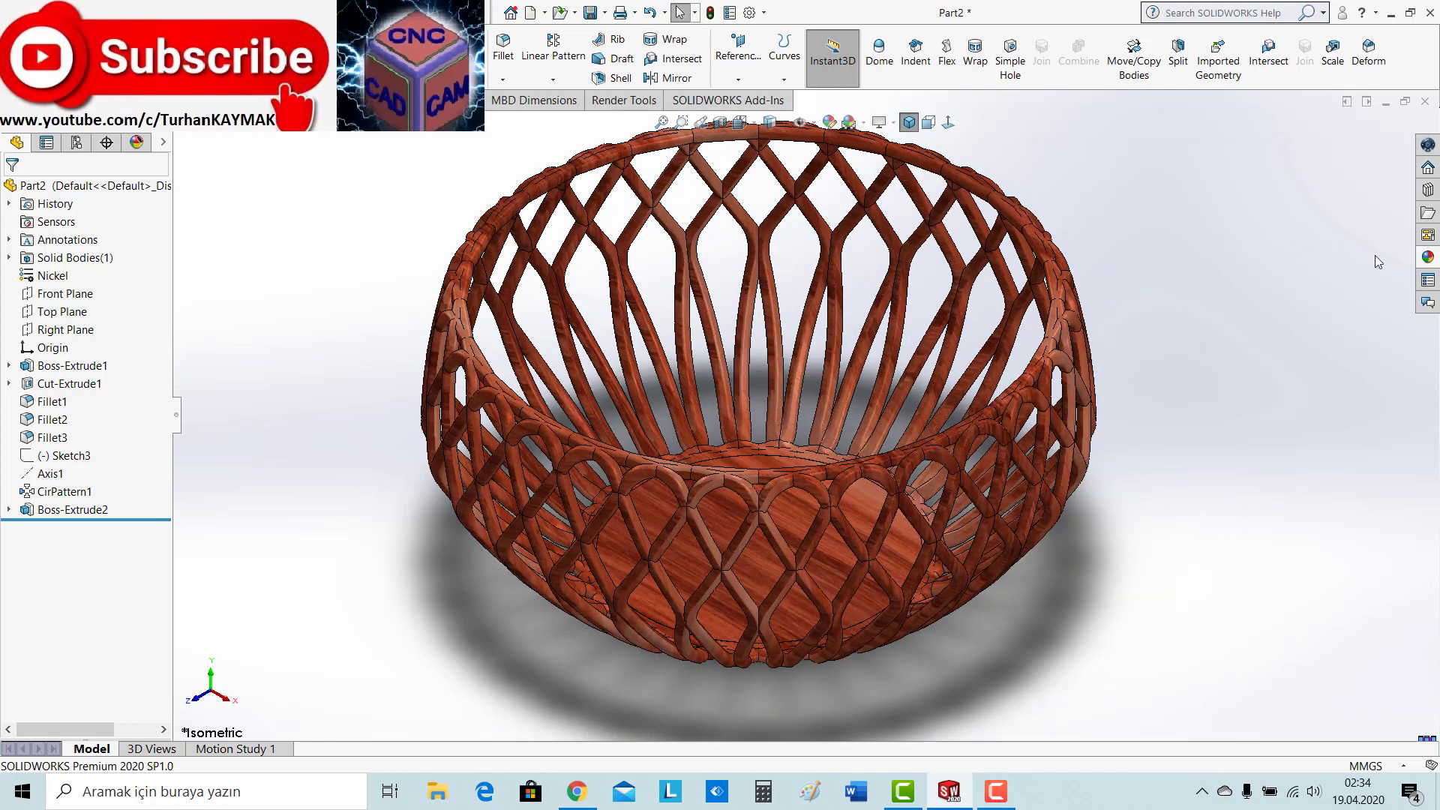
left_click(1429, 258)
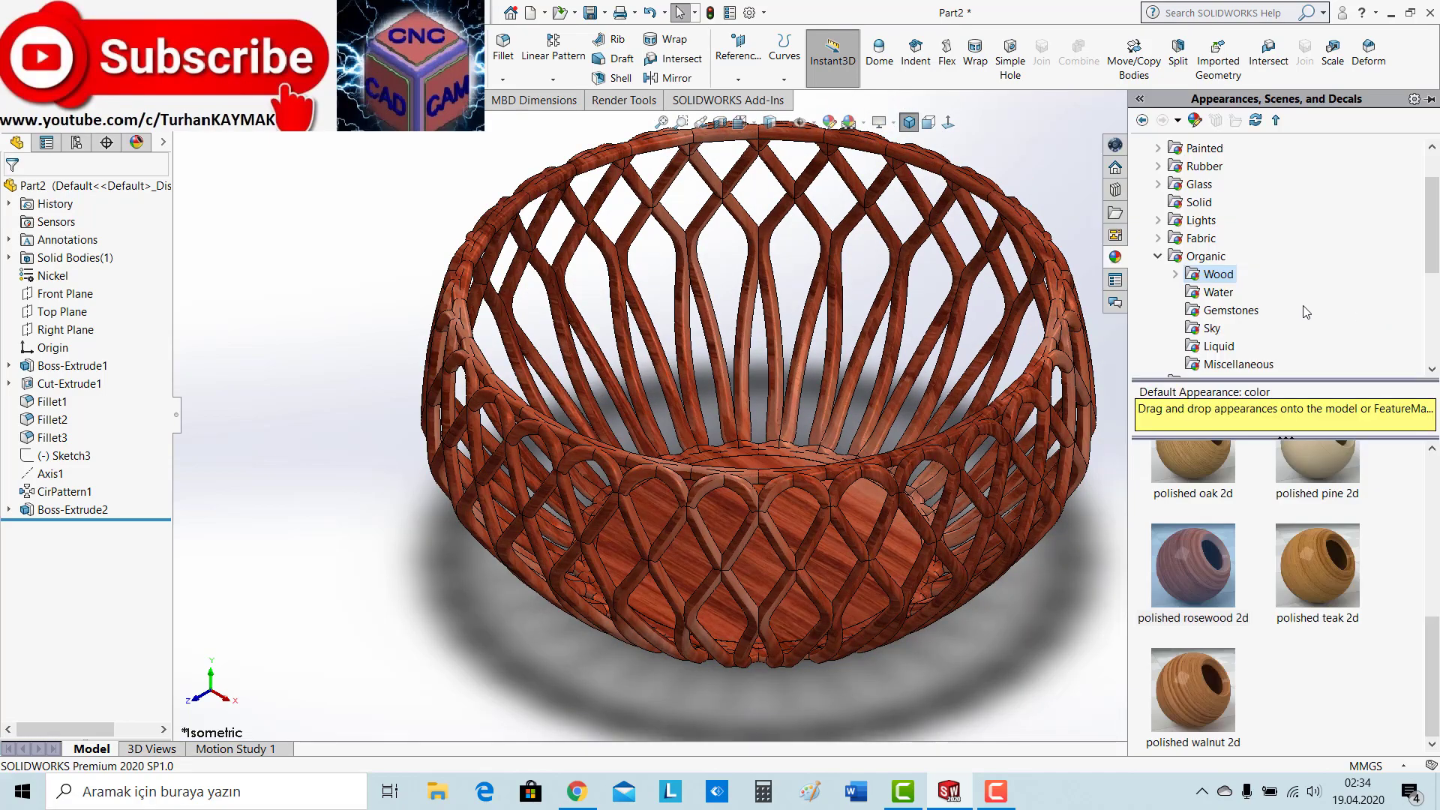
left_click(1159, 257)
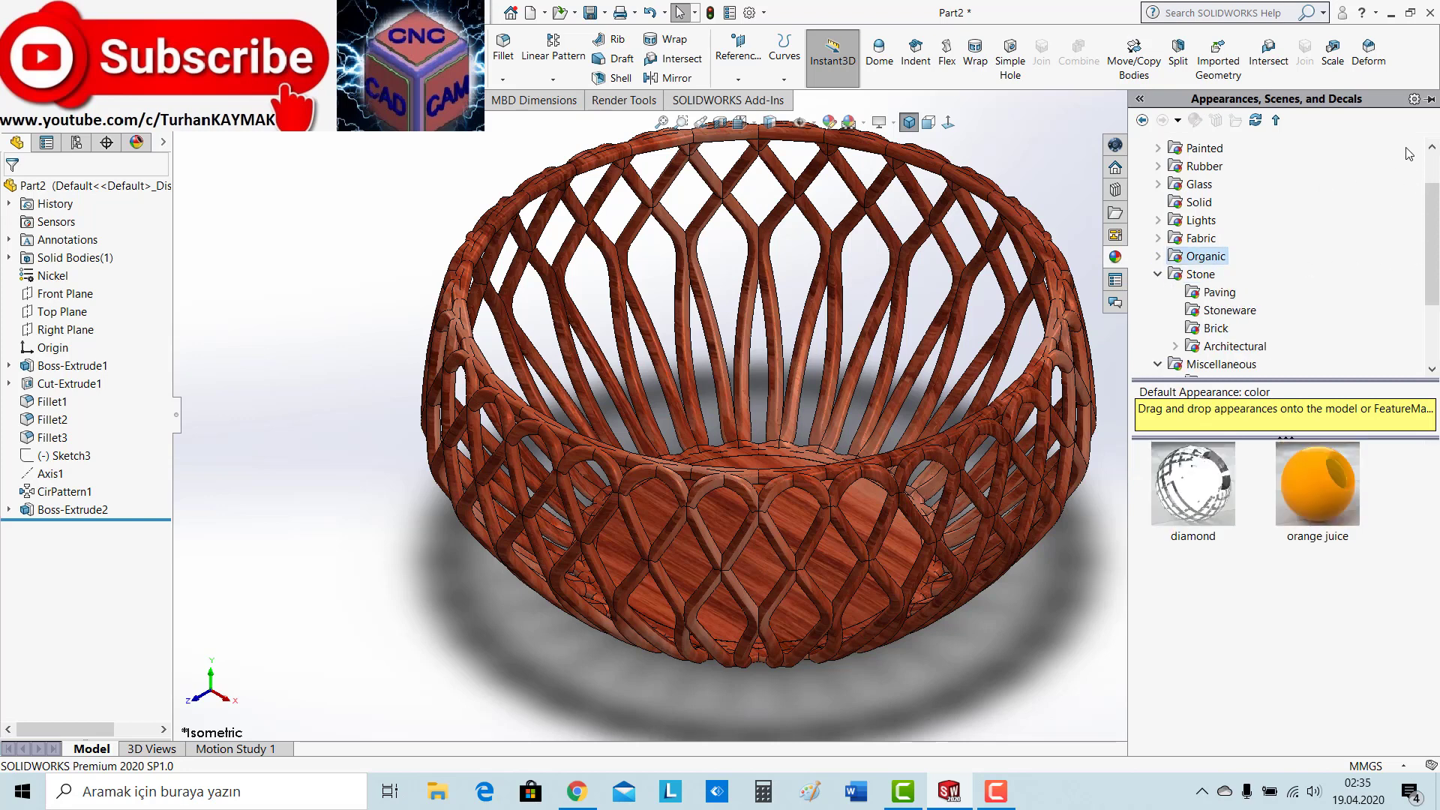
left_click_drag(1433, 225, 1433, 195)
left_click(1141, 147)
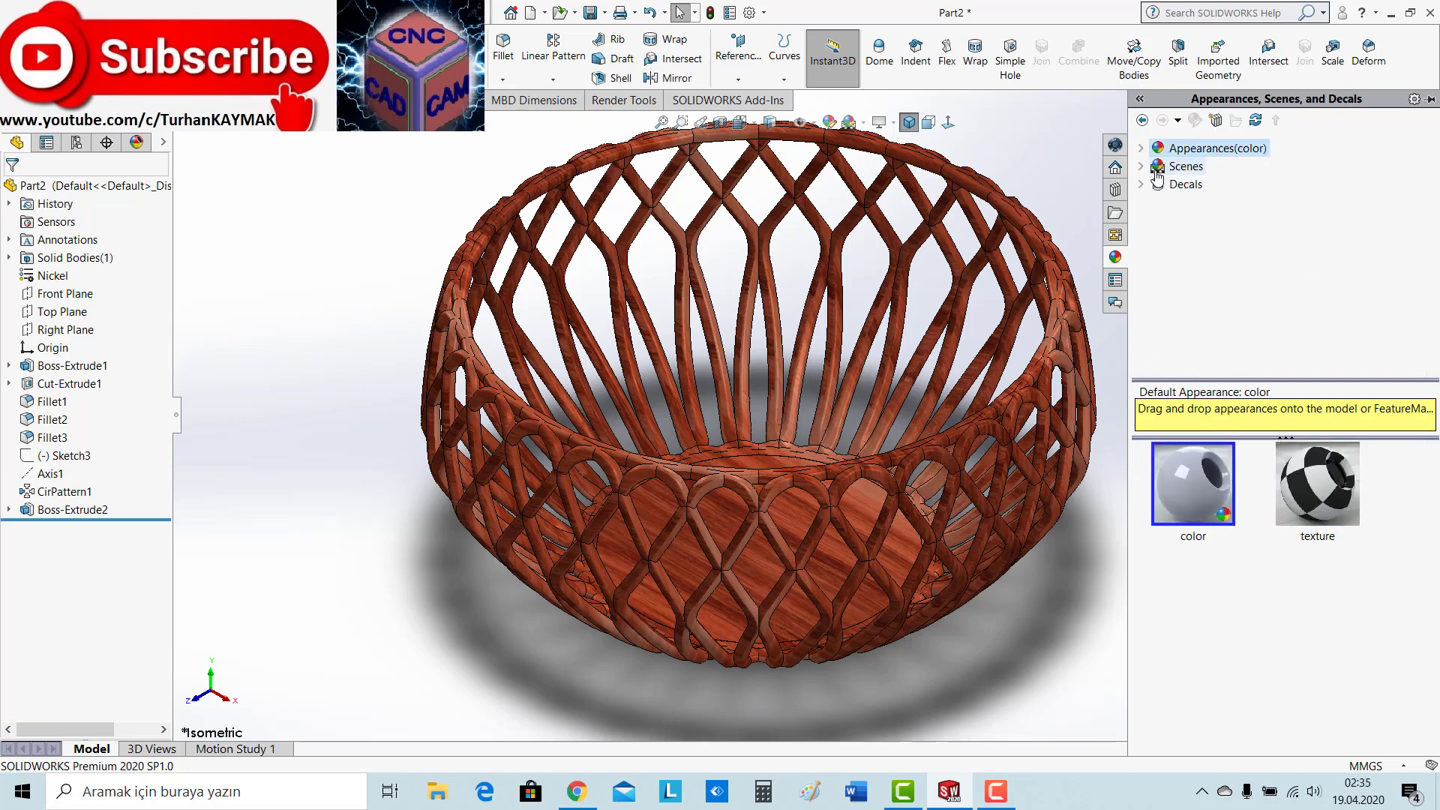
double_click(1182, 166)
left_click(1188, 186)
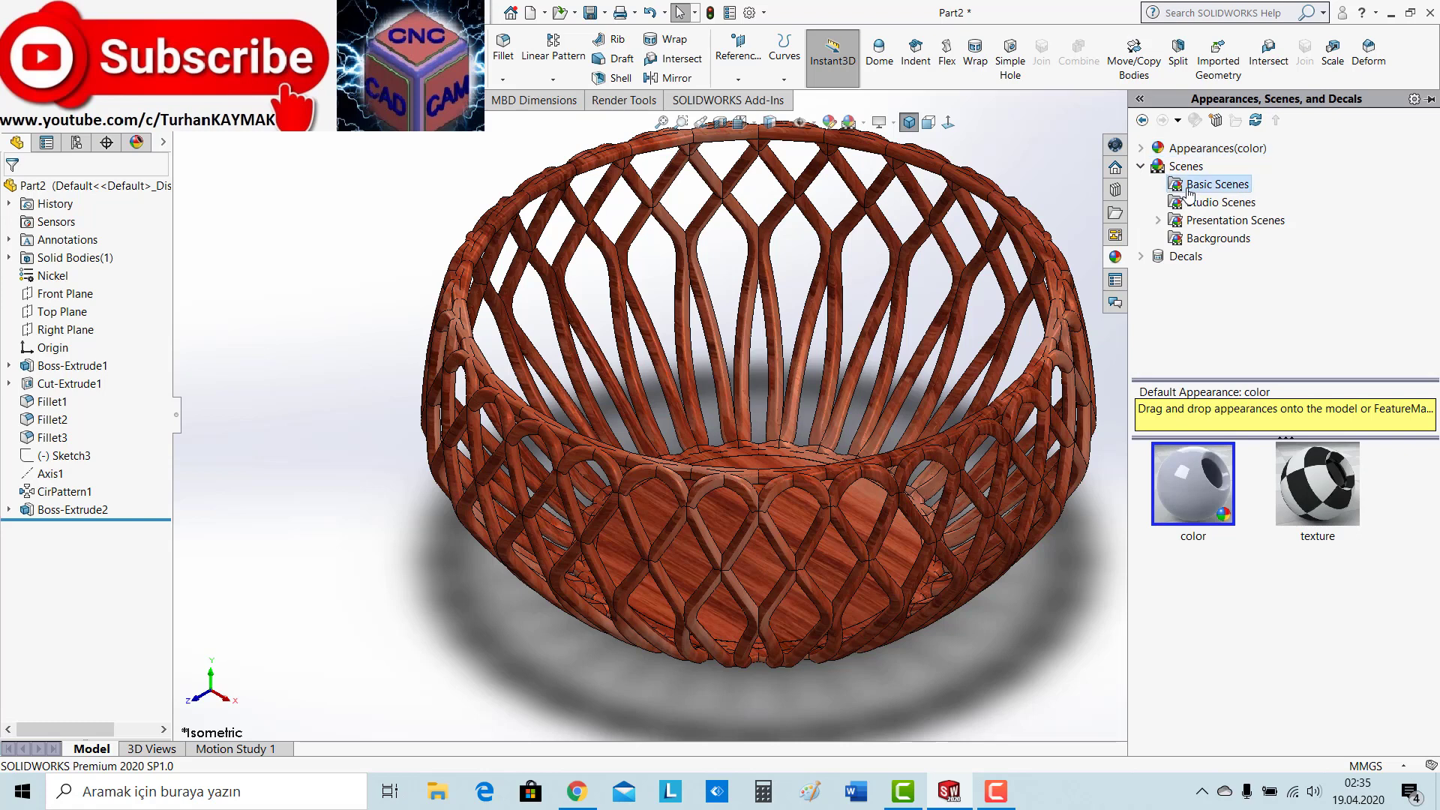
left_click_drag(1429, 491, 1436, 716)
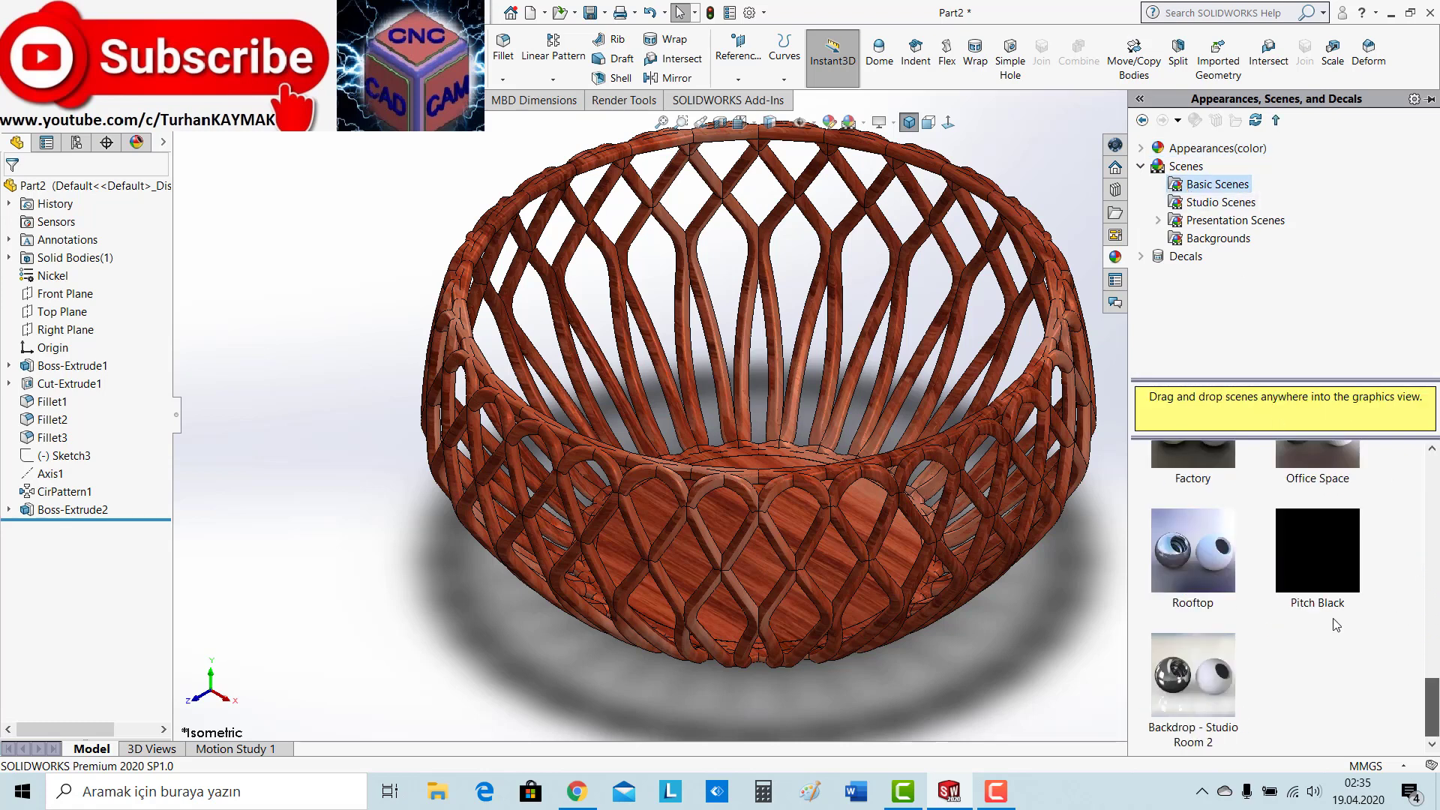
double_click(1200, 664)
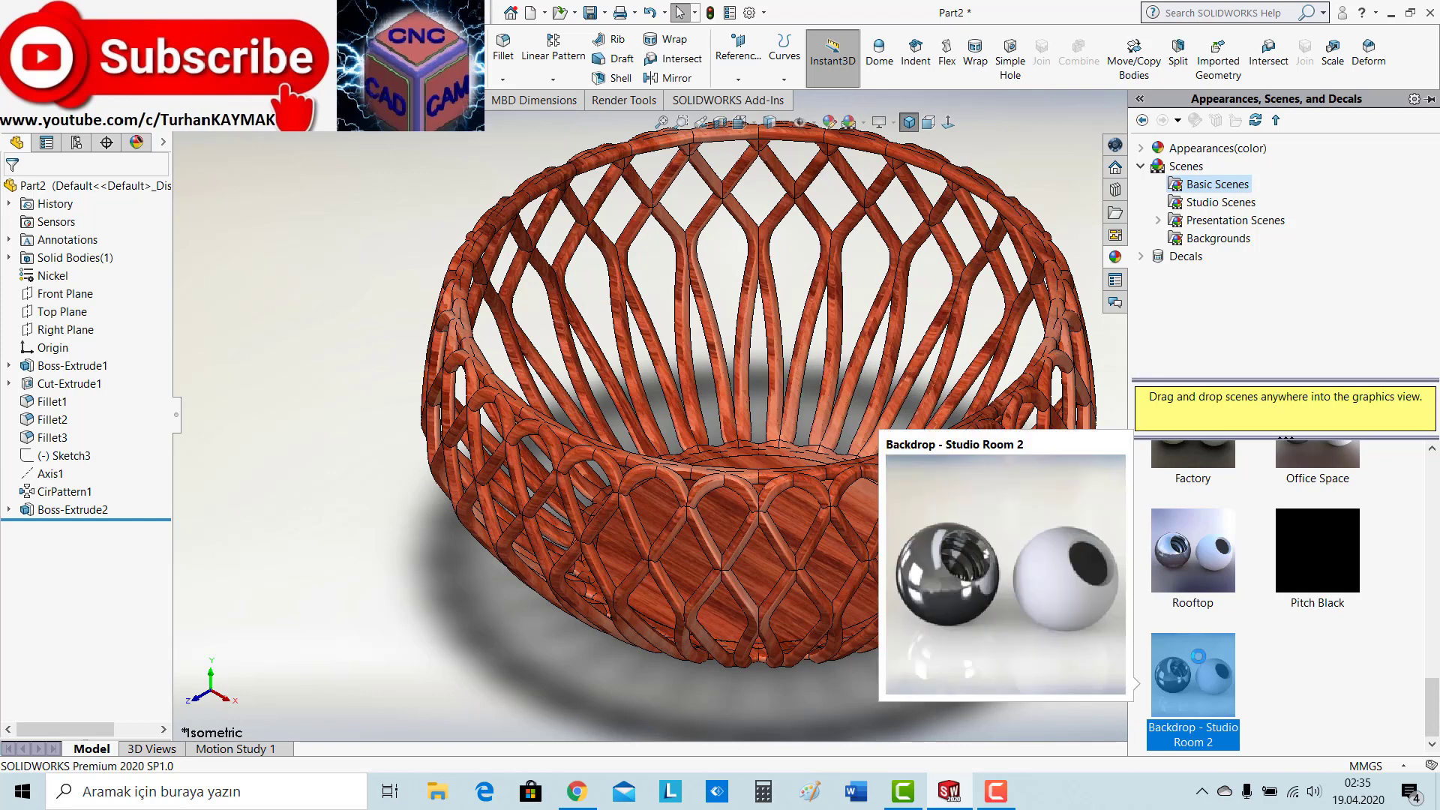
left_click(1041, 700)
scroll(1187, 583, "up", 1)
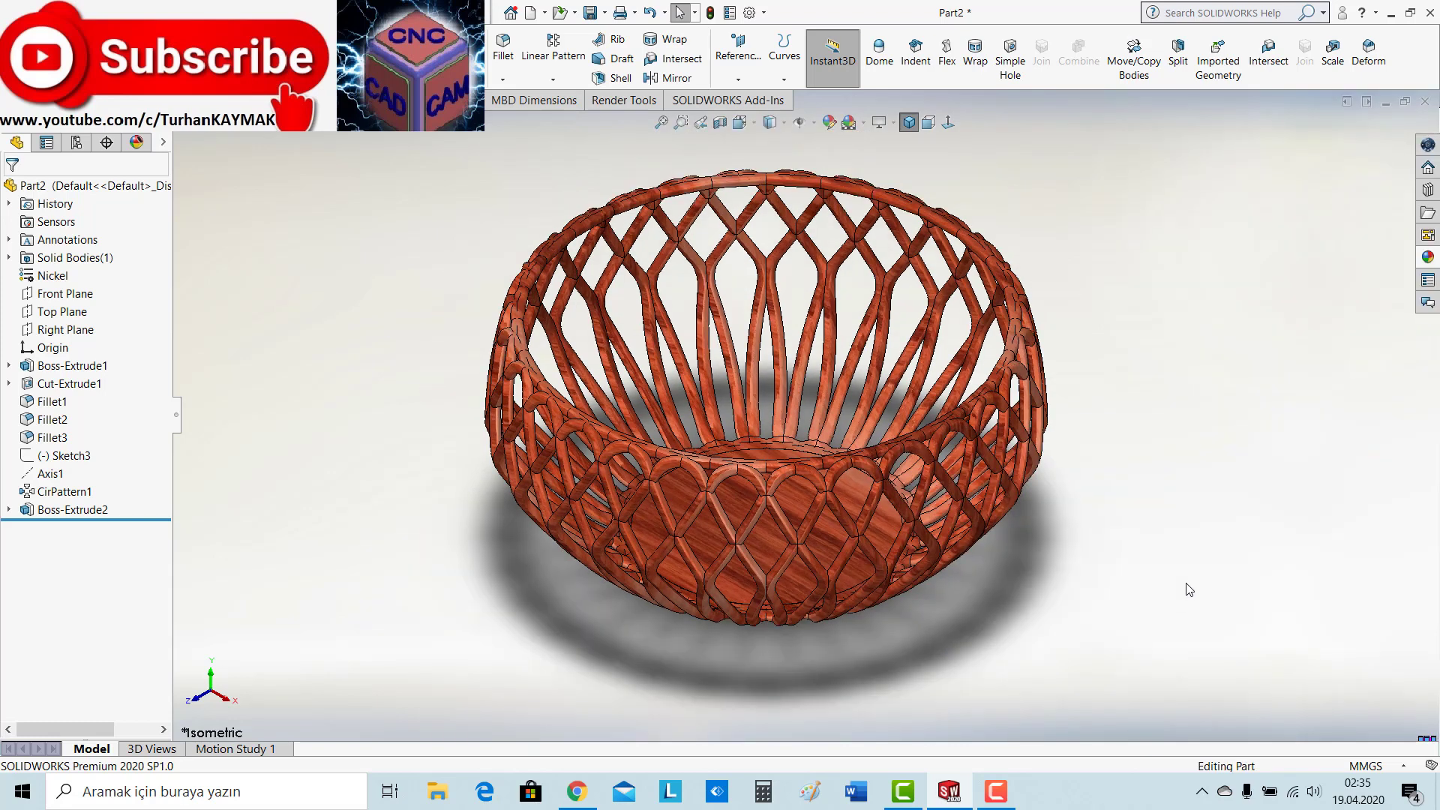